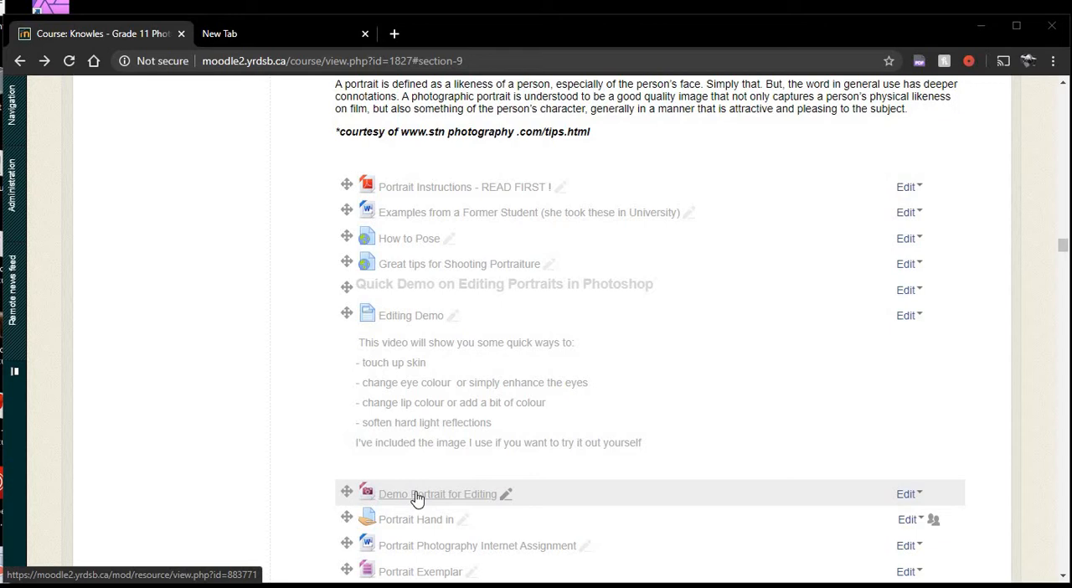
Open the Demo Portrait for Editing resource and save its image to the Desktop as B4.jpg.
{"action": "left_click", "coordinate": [417, 496]}
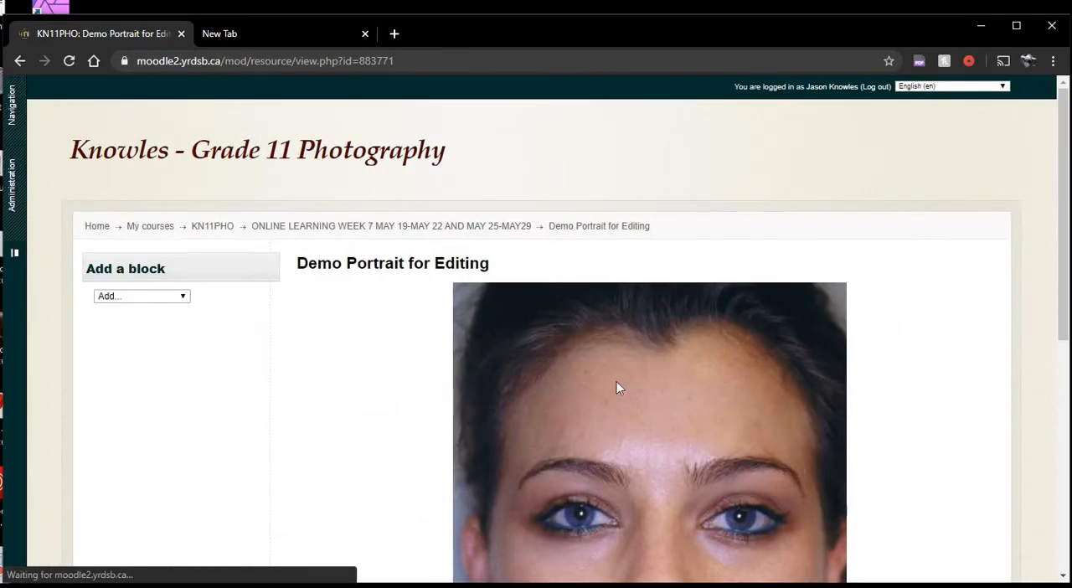
{"action": "scroll", "coordinate": [653, 435], "scroll_direction": "down", "scroll_amount": 3}
{"action": "scroll", "coordinate": [923, 500], "scroll_direction": "up", "scroll_amount": 3}
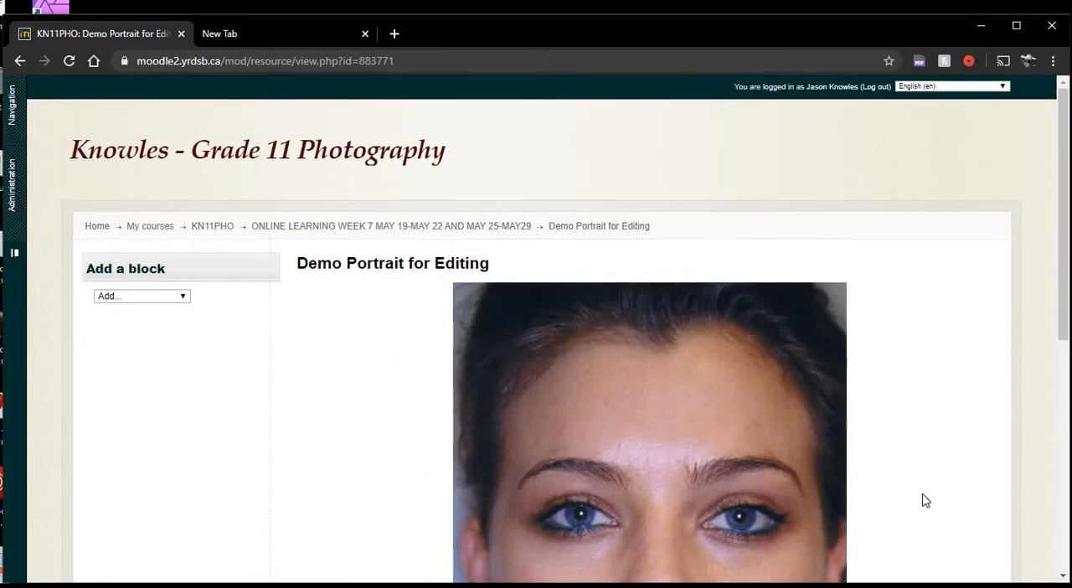
{"action": "scroll", "coordinate": [911, 495], "scroll_direction": "down", "scroll_amount": 4}
{"action": "scroll", "coordinate": [912, 495], "scroll_direction": "up", "scroll_amount": 1}
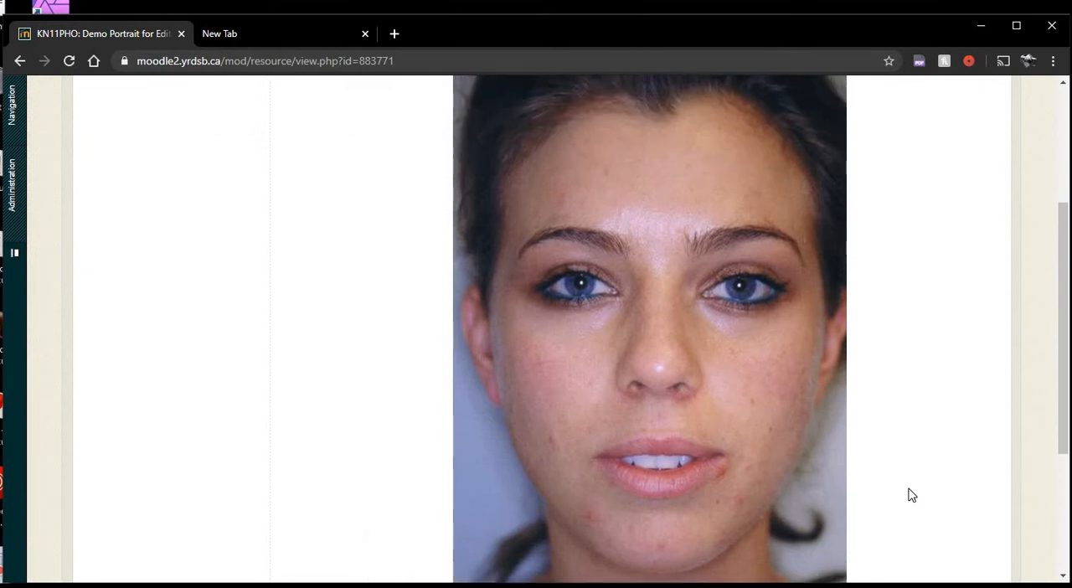
{"action": "right_click", "coordinate": [624, 324]}
{"action": "left_click", "coordinate": [649, 347]}
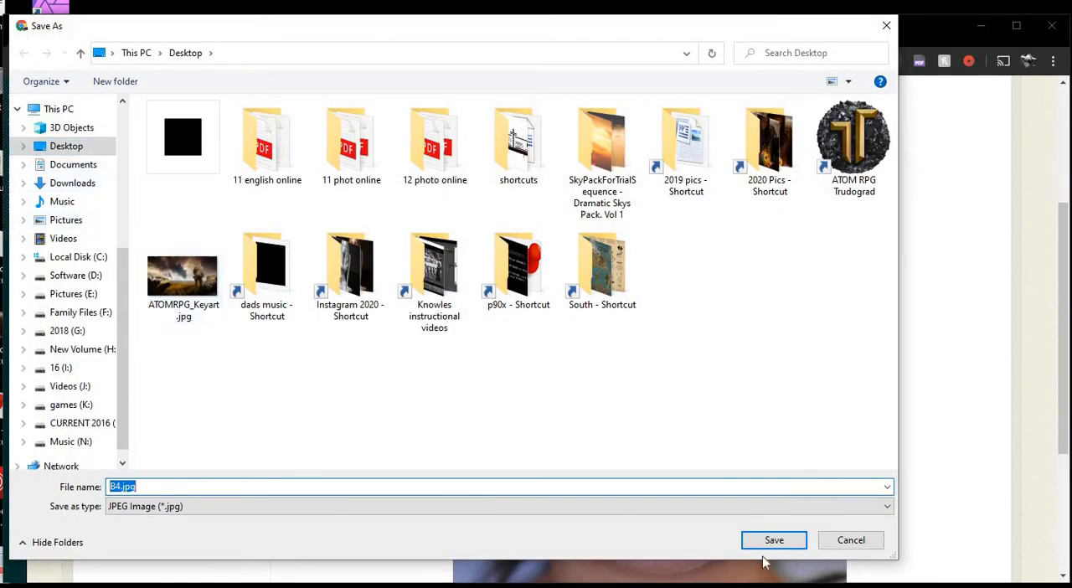
{"action": "left_click", "coordinate": [774, 540]}
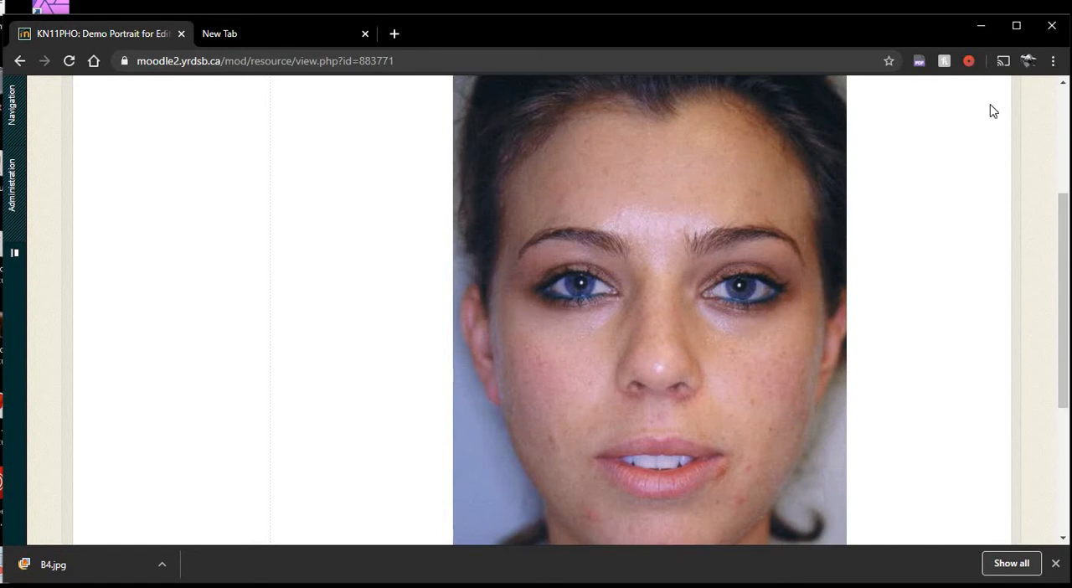
Minimize the browser and open the saved B4.jpg from the desktop in Photoshop.
{"action": "left_click", "coordinate": [978, 26]}
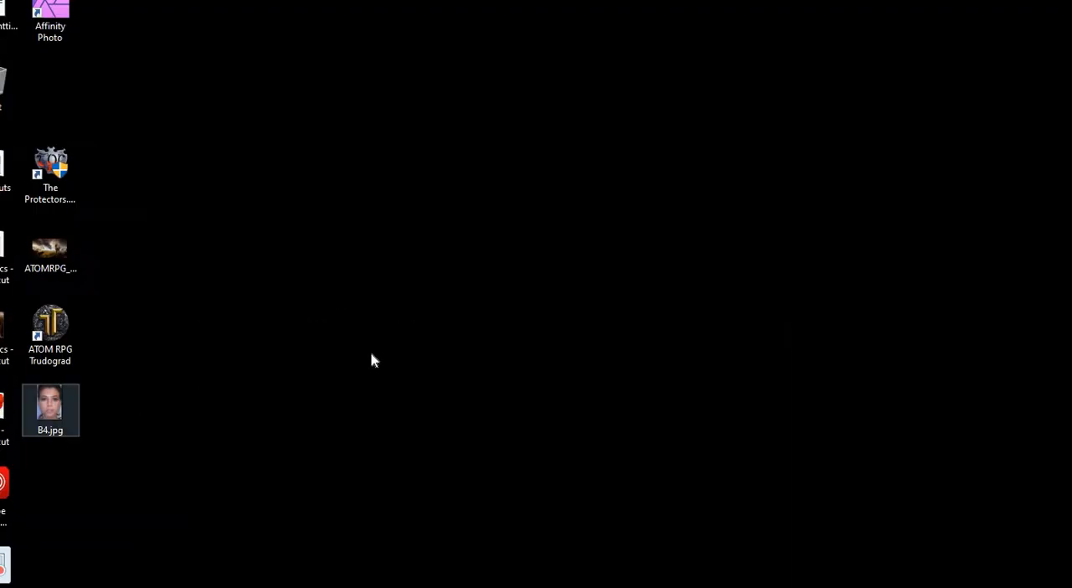
{"action": "left_click_drag", "start_coordinate": [373, 360], "coordinate": [622, 324]}
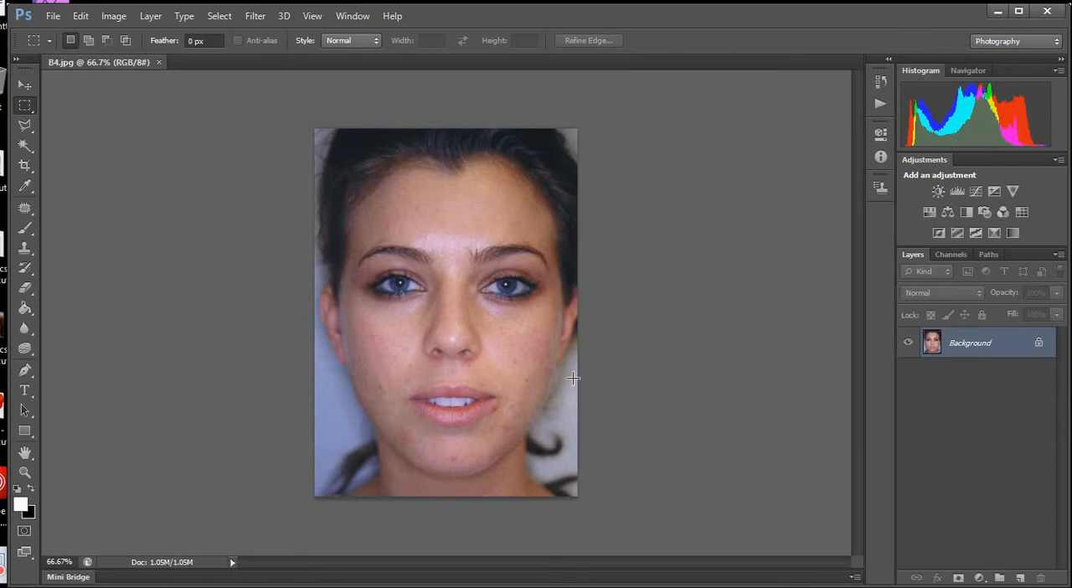
Examine the portrait up close for skin blemishes around the mouth, chin and cheeks.
{"action": "scroll", "coordinate": [565, 375], "scroll_direction": "up", "scroll_amount": 4}
{"action": "scroll", "coordinate": [377, 302], "scroll_direction": "down", "scroll_amount": 3}
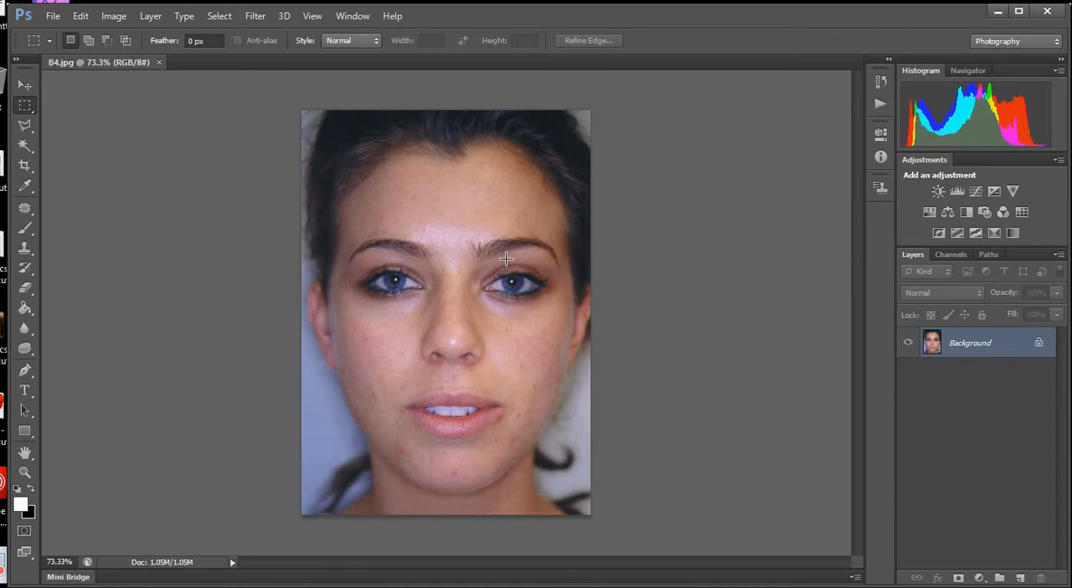
{"action": "scroll", "coordinate": [505, 260], "scroll_direction": "up", "scroll_amount": 2}
{"action": "scroll", "coordinate": [485, 306], "scroll_direction": "down", "scroll_amount": 2}
{"action": "scroll", "coordinate": [486, 486], "scroll_direction": "up", "scroll_amount": 5}
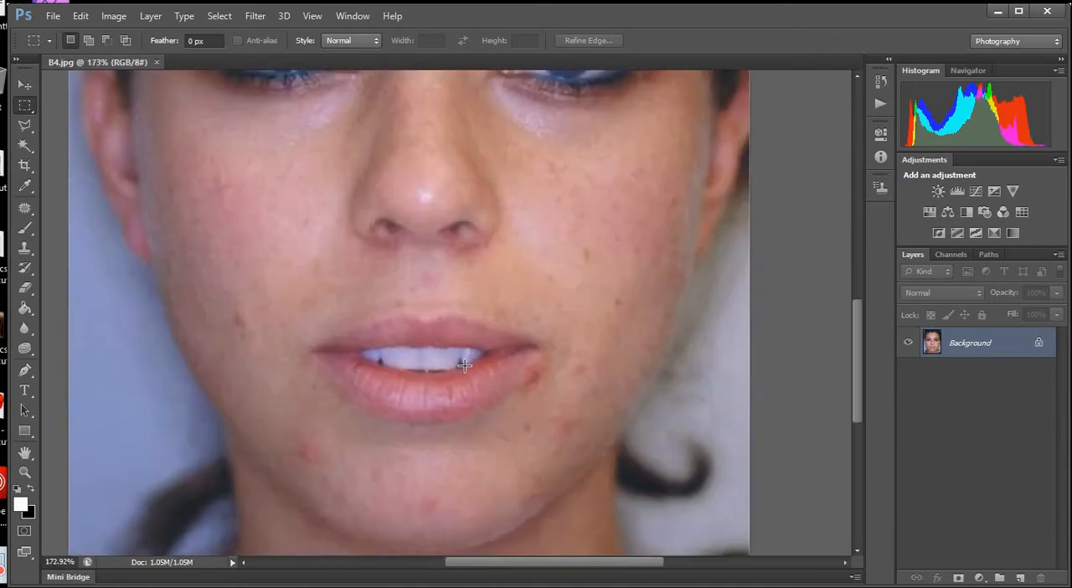
{"action": "scroll", "coordinate": [464, 365], "scroll_direction": "down", "scroll_amount": 4}
{"action": "scroll", "coordinate": [461, 352], "scroll_direction": "up", "scroll_amount": 1}
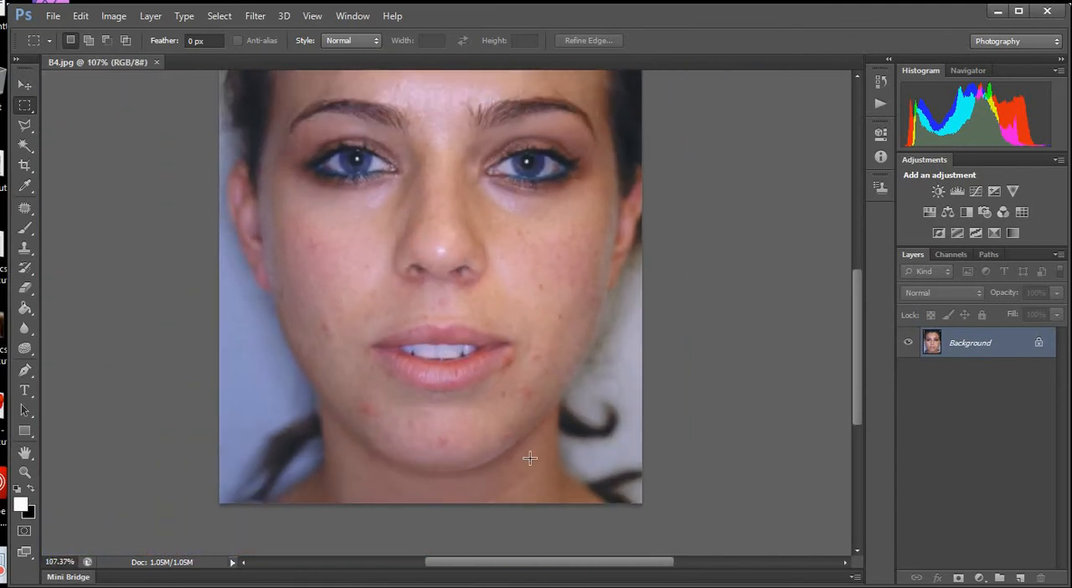
{"action": "scroll", "coordinate": [530, 457], "scroll_direction": "up", "scroll_amount": 3}
{"action": "scroll", "coordinate": [532, 458], "scroll_direction": "down", "scroll_amount": 4}
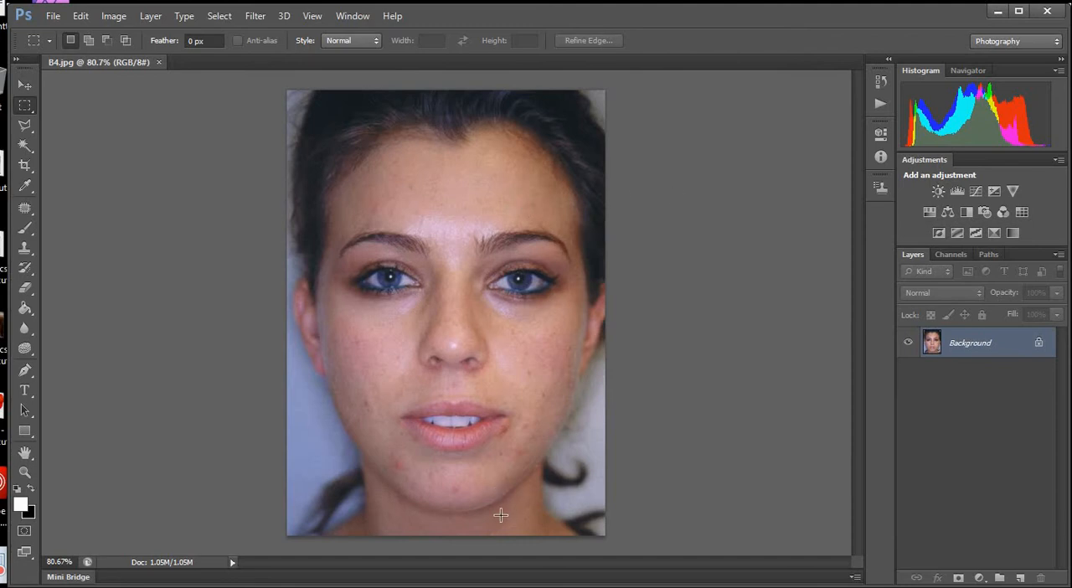
Duplicate the Background layer to retouch on a copy.
{"action": "scroll", "coordinate": [427, 501], "scroll_direction": "up", "scroll_amount": 5}
{"action": "left_click_drag", "start_coordinate": [969, 344], "coordinate": [1020, 578]}
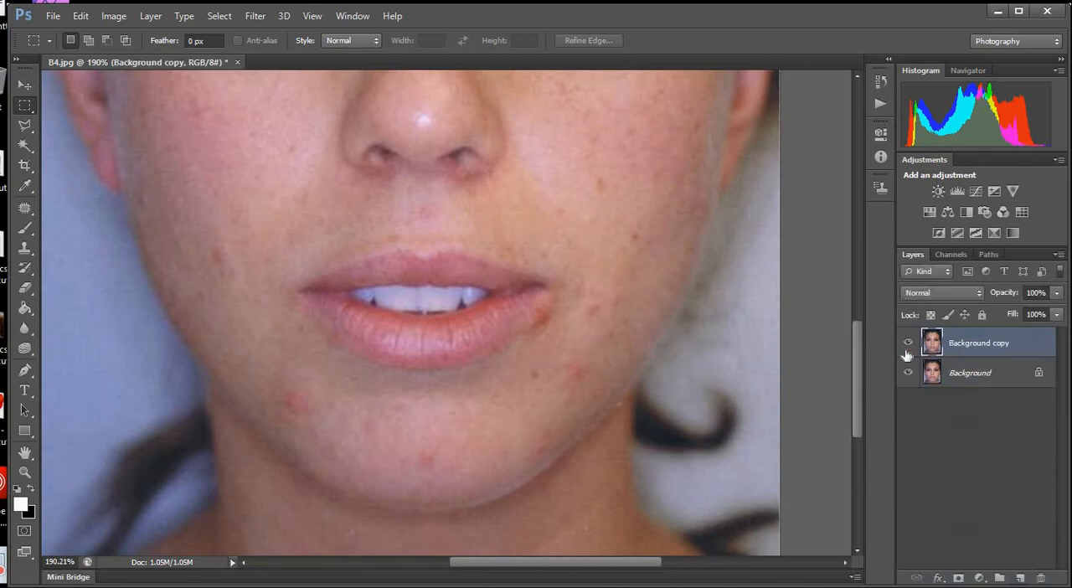
Switch to the Spot Healing Brush and set its brush size to 30 px.
{"action": "left_click", "coordinate": [25, 209]}
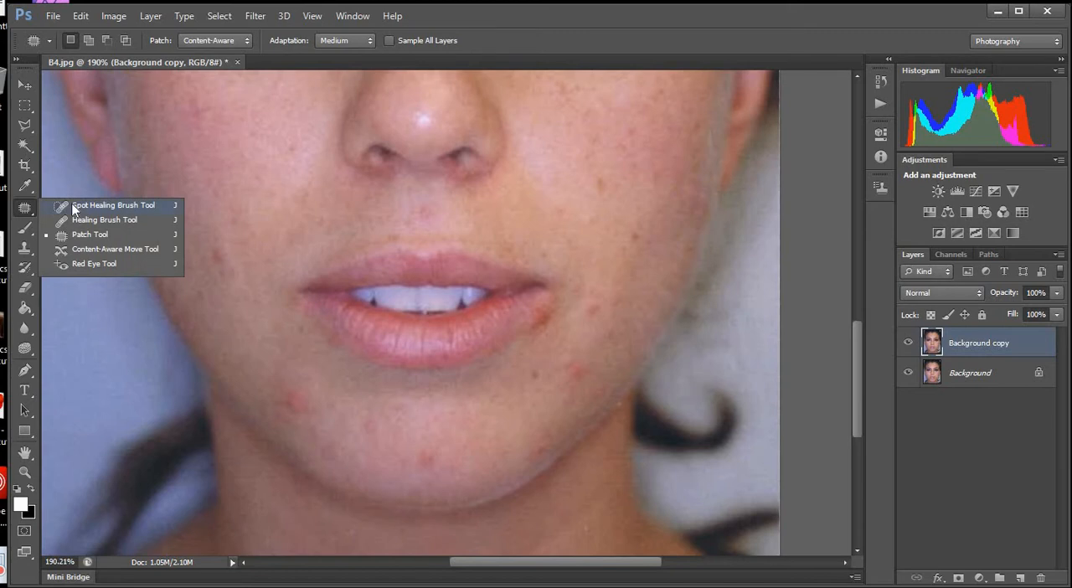
{"action": "left_click", "coordinate": [73, 209]}
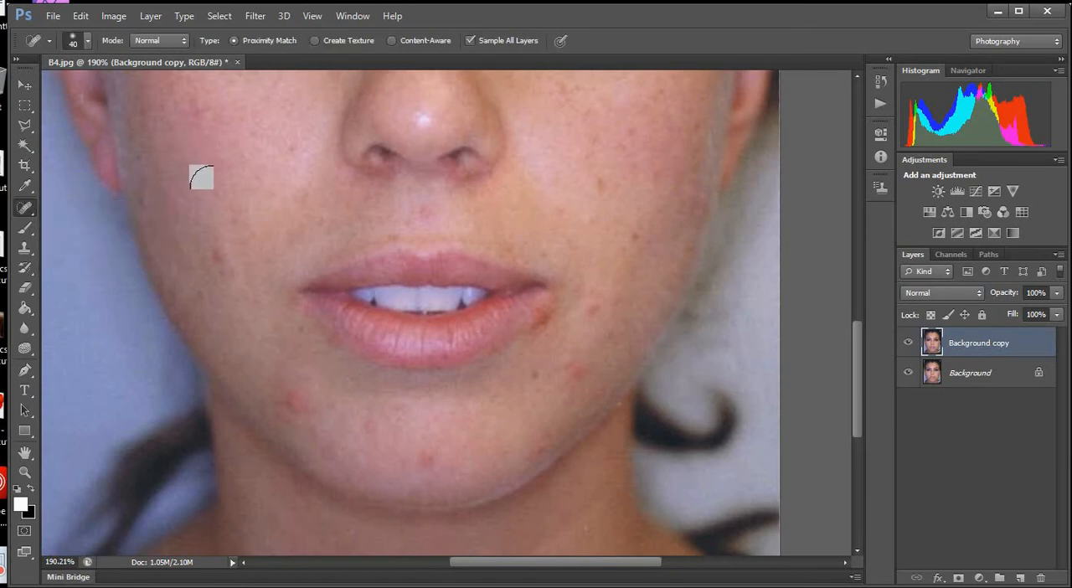
{"action": "key", "text": "bracketleft"}
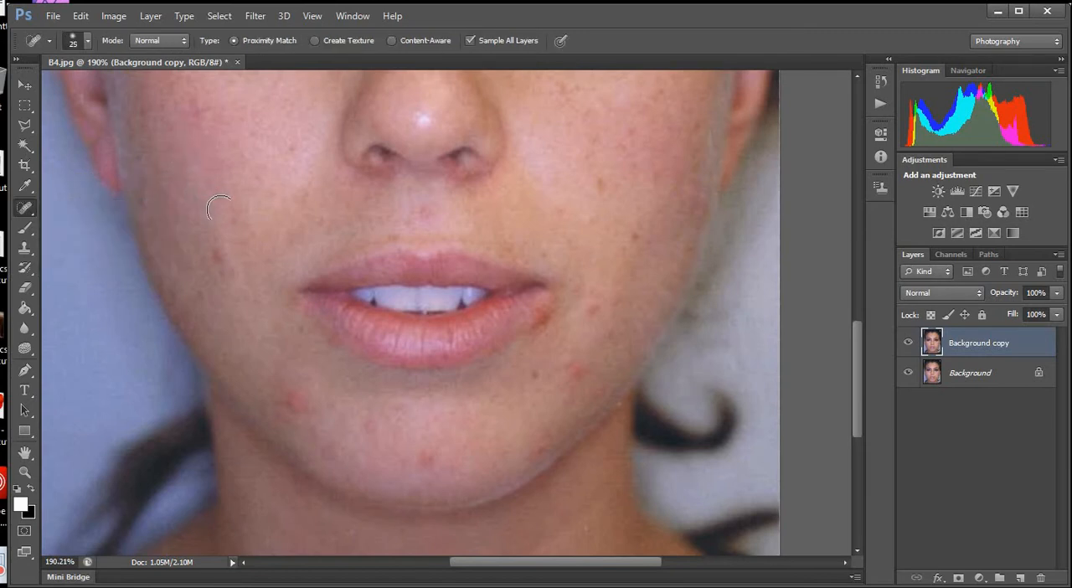
{"action": "left_click", "coordinate": [88, 41]}
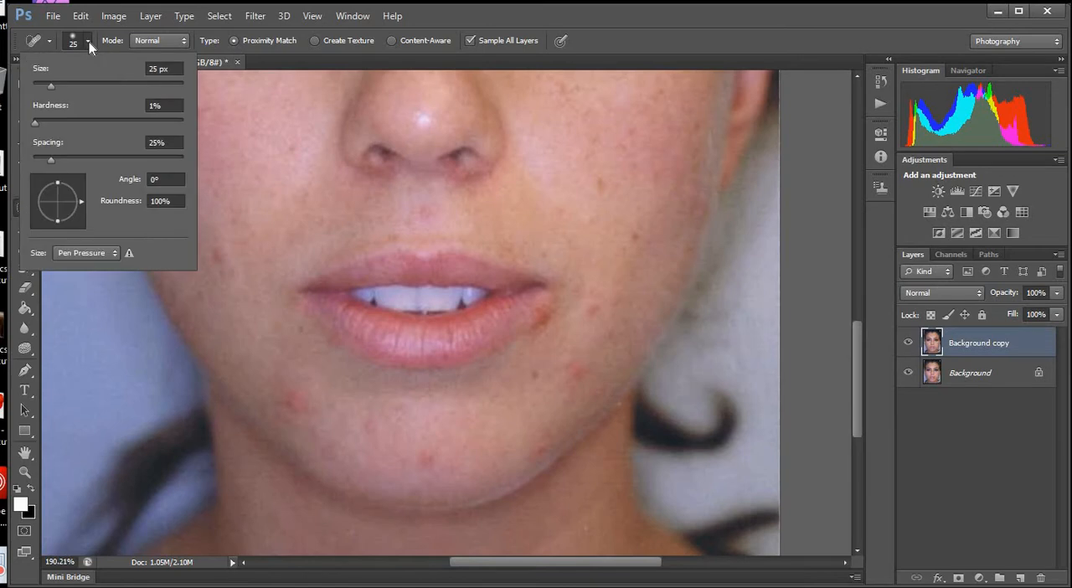
{"action": "left_click", "coordinate": [255, 203]}
{"action": "key", "text": "bracketleft"}
{"action": "left_click", "coordinate": [263, 200]}
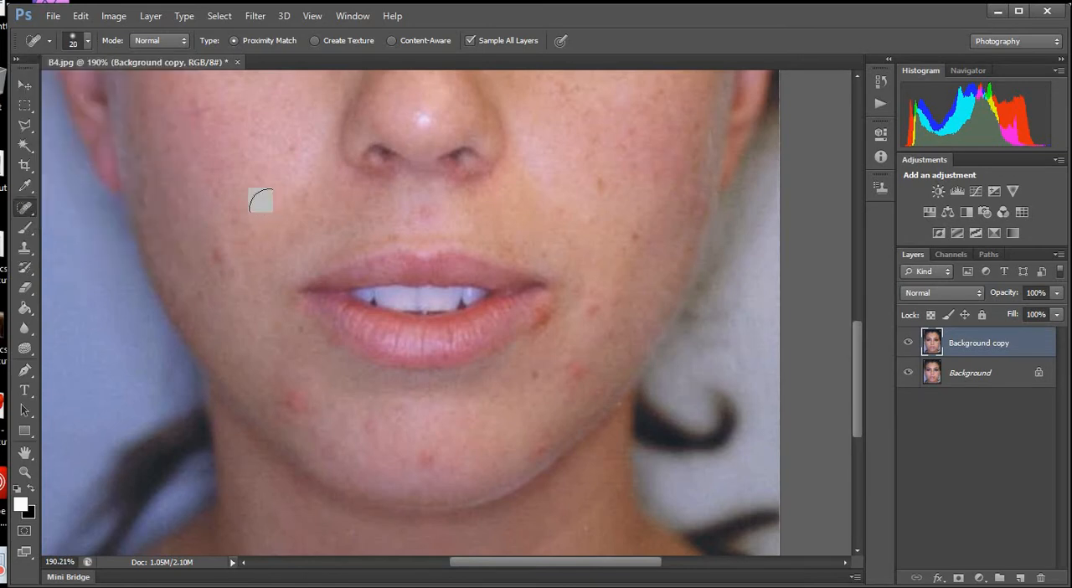
{"action": "key", "text": "bracketright"}
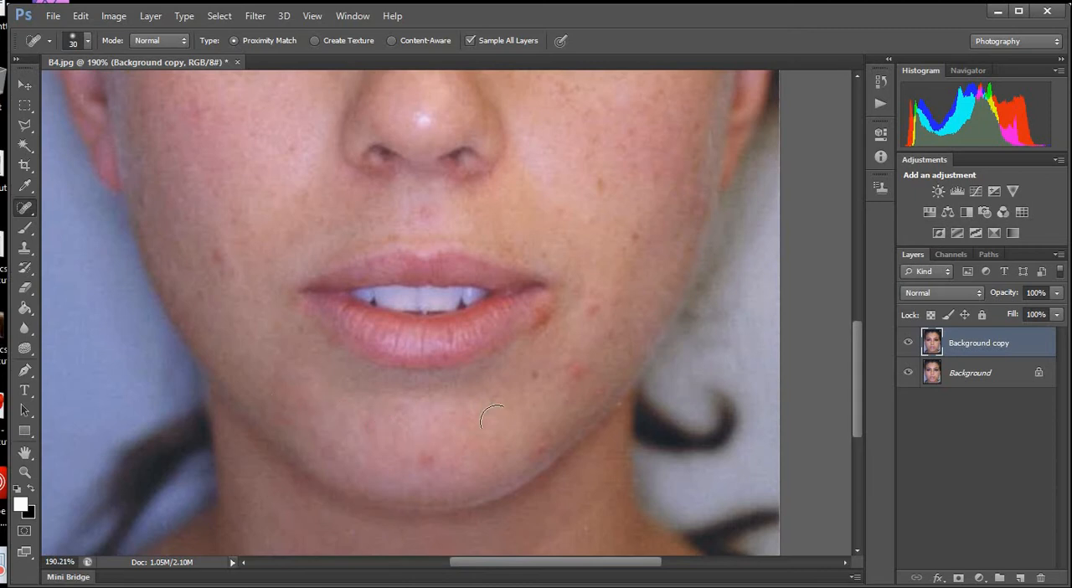
Heal the red blemishes on the lower chin and below the right-hand corner of the mouth.
{"action": "left_click", "coordinate": [426, 456]}
{"action": "left_click", "coordinate": [571, 375]}
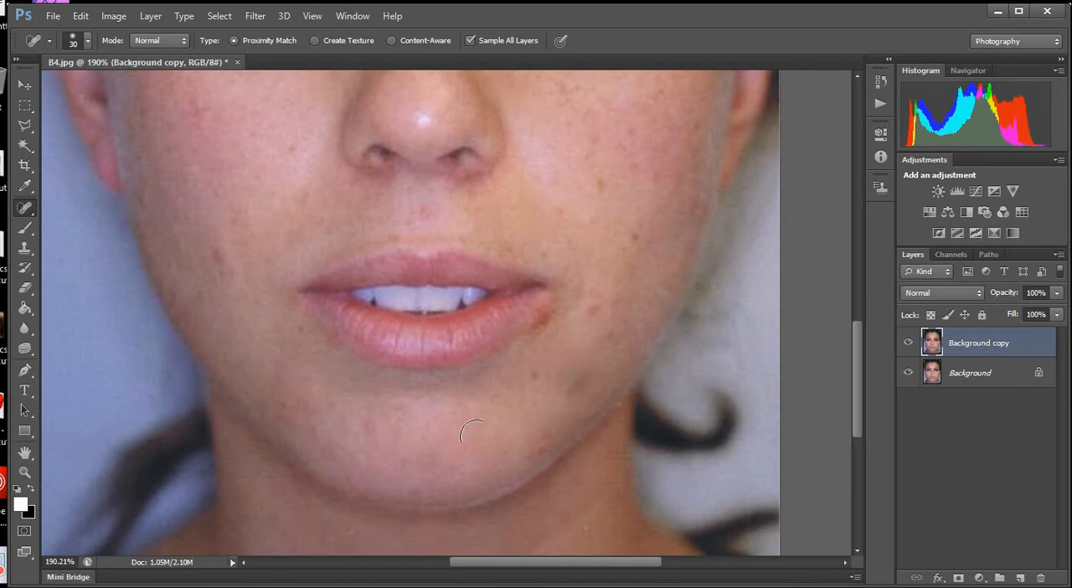
{"action": "left_click", "coordinate": [571, 387]}
Heal the dark spot on the lower cheek at the left side of the portrait.
{"action": "scroll", "coordinate": [426, 407], "scroll_direction": "down", "scroll_amount": 3}
{"action": "scroll", "coordinate": [438, 215], "scroll_direction": "up", "scroll_amount": 5}
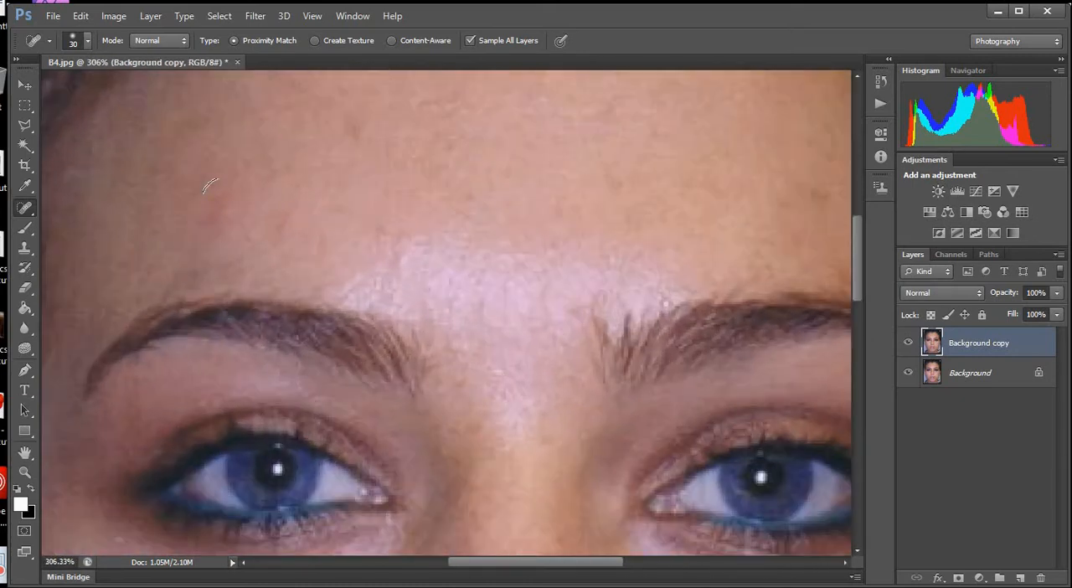
{"action": "scroll", "coordinate": [400, 221], "scroll_direction": "down", "scroll_amount": 2}
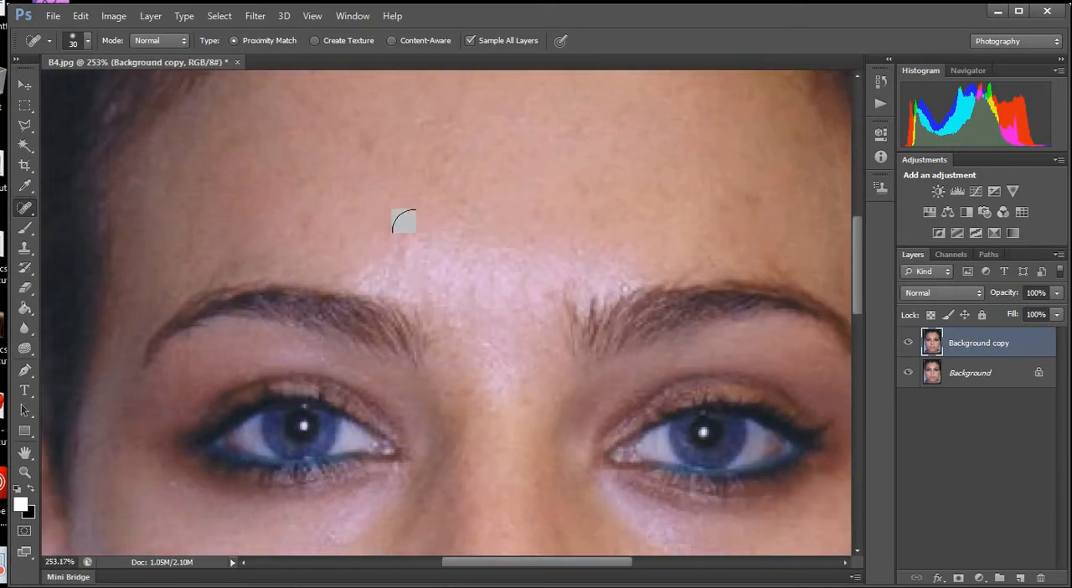
{"action": "scroll", "coordinate": [427, 213], "scroll_direction": "down", "scroll_amount": 4}
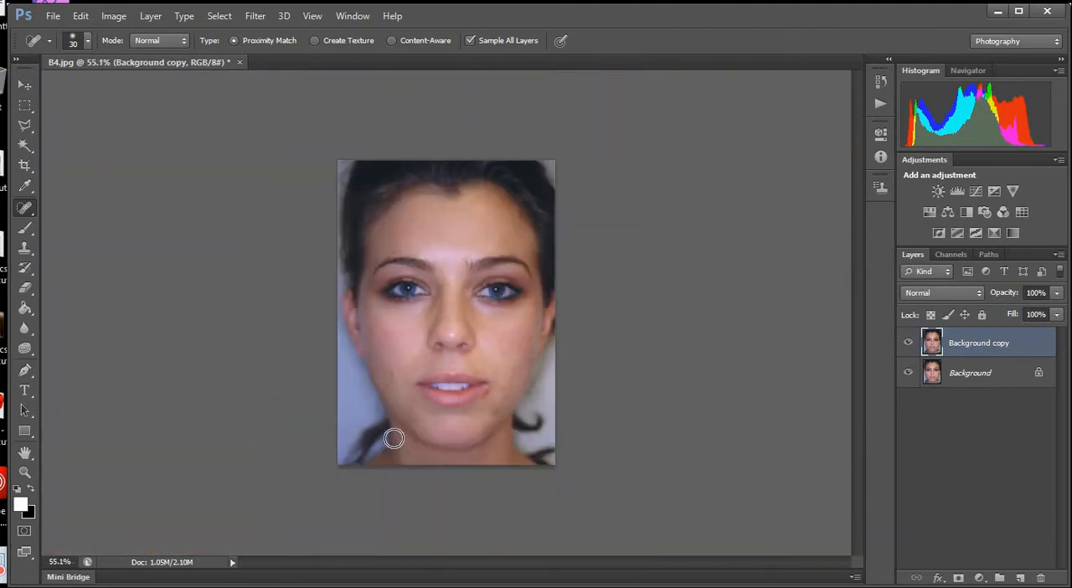
{"action": "scroll", "coordinate": [346, 377], "scroll_direction": "up", "scroll_amount": 3}
{"action": "left_click", "coordinate": [344, 371]}
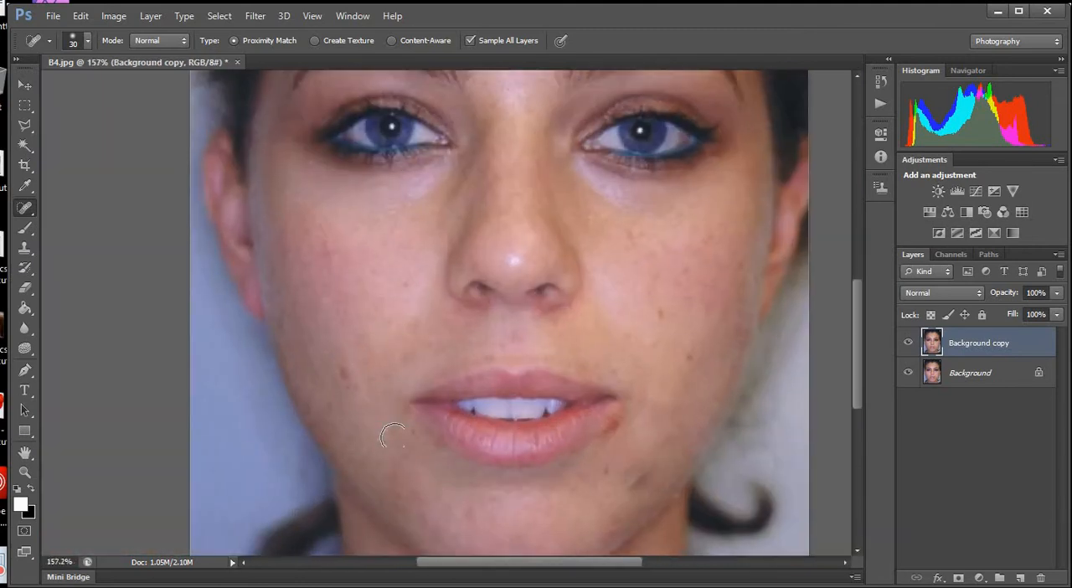
{"action": "left_click", "coordinate": [340, 374]}
{"action": "left_click", "coordinate": [356, 386]}
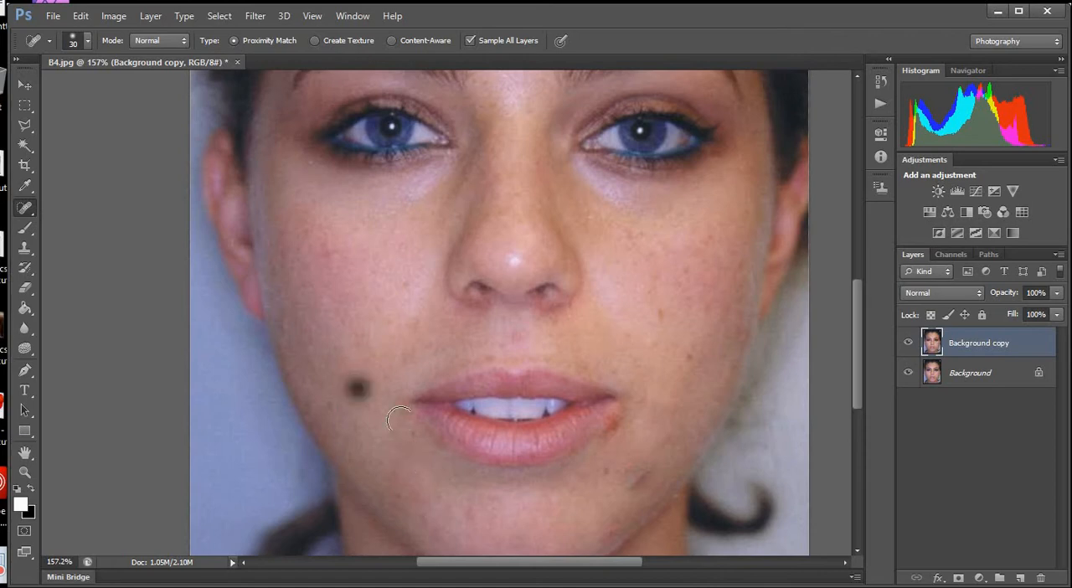
Clone clean chin skin over the dark smudge below the mouth corner with the Clone Stamp at brush size 30.
{"action": "scroll", "coordinate": [375, 360], "scroll_direction": "down", "scroll_amount": 2}
{"action": "scroll", "coordinate": [489, 352], "scroll_direction": "up", "scroll_amount": 5}
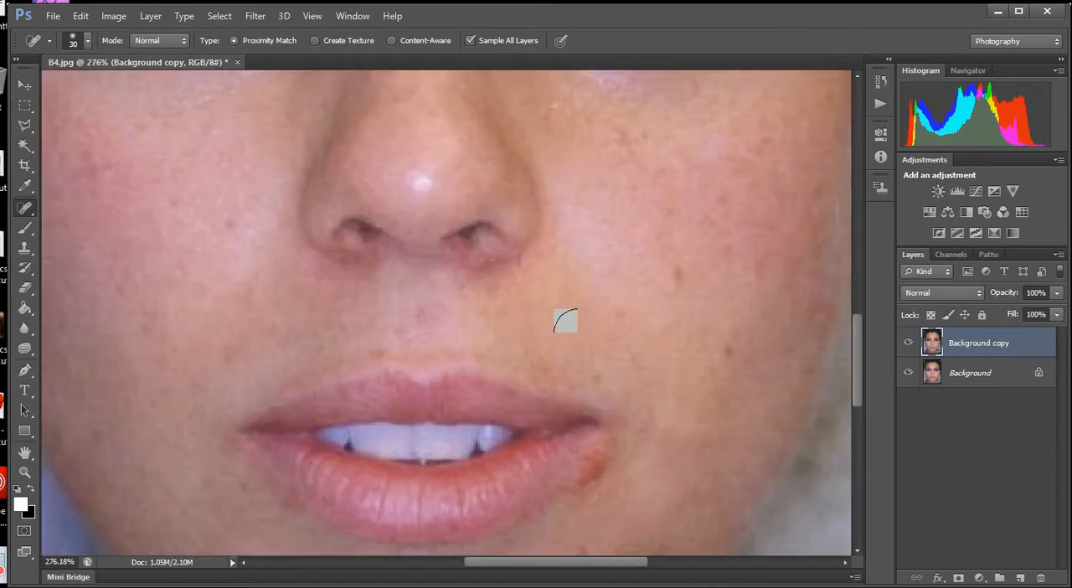
{"action": "scroll", "coordinate": [615, 331], "scroll_direction": "down", "scroll_amount": 3}
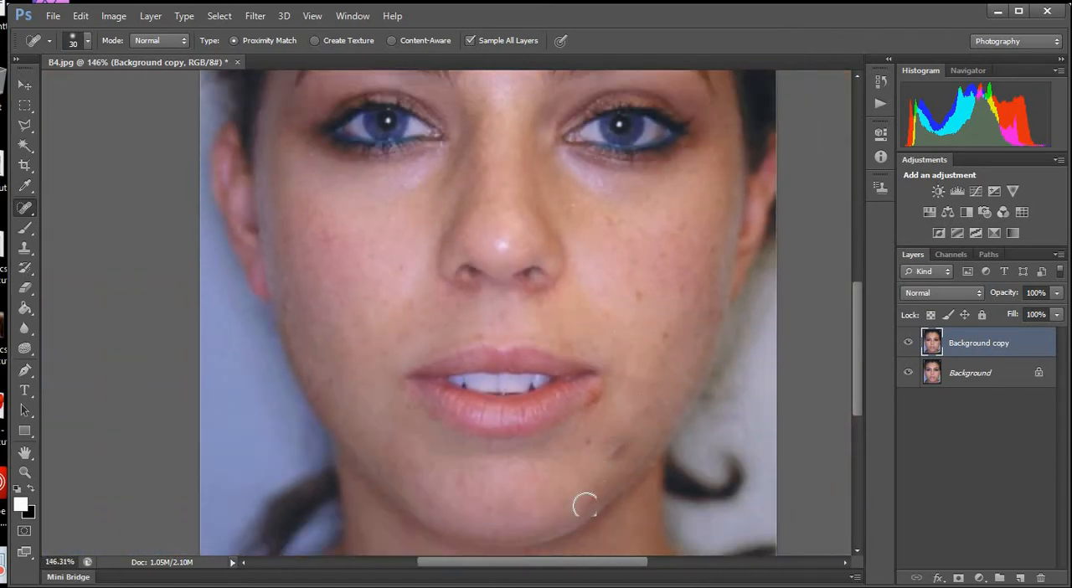
{"action": "scroll", "coordinate": [574, 497], "scroll_direction": "up", "scroll_amount": 4}
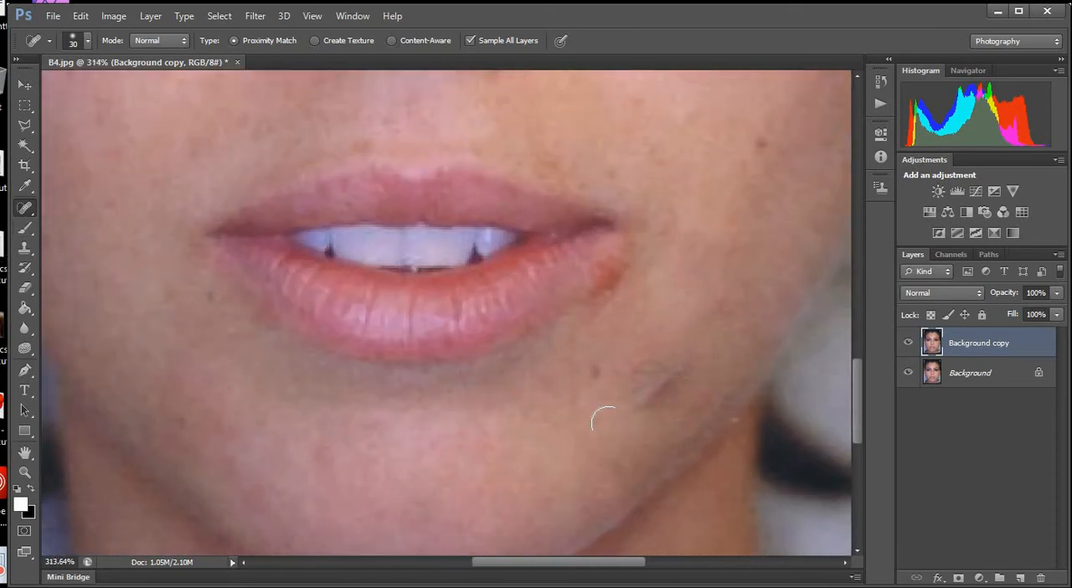
{"action": "scroll", "coordinate": [603, 423], "scroll_direction": "down", "scroll_amount": 3}
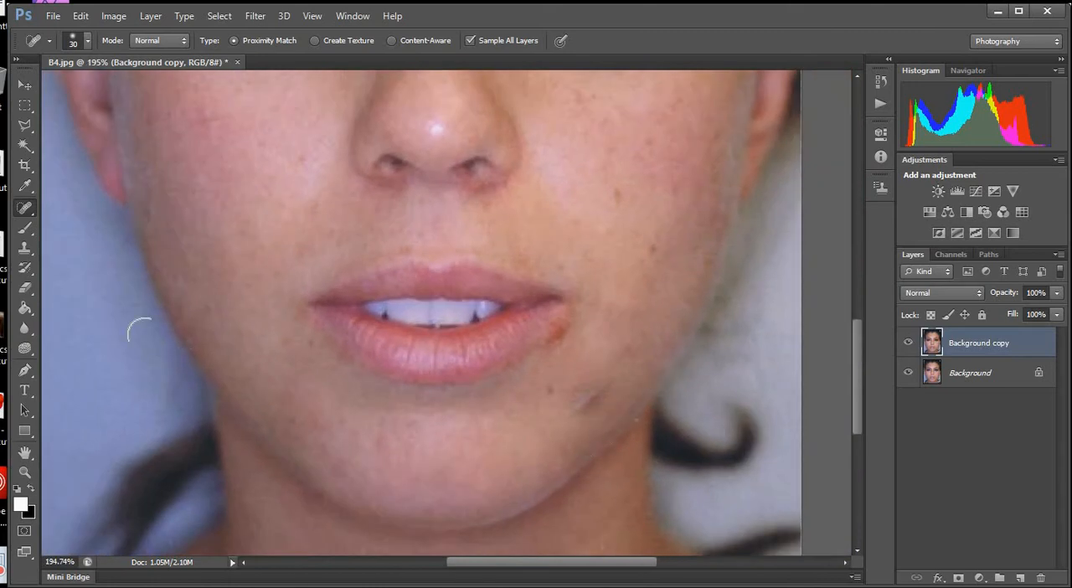
{"action": "left_click", "coordinate": [24, 248]}
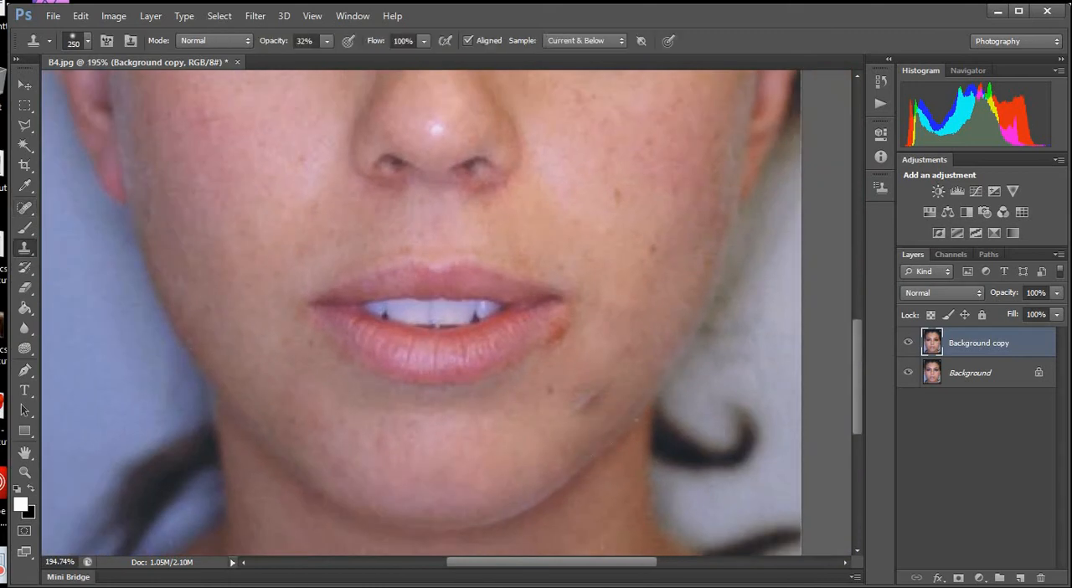
{"action": "key", "text": "bracketleft"}
{"action": "key", "text": "bracketleft"}
{"action": "key", "text": "bracketleft"}
{"action": "key", "text": "bracketleft"}
{"action": "key", "text": "bracketleft"}
{"action": "key", "text": "bracketleft"}
{"action": "left_click", "coordinate": [540, 422], "text": "alt"}
{"action": "left_click", "coordinate": [583, 407]}
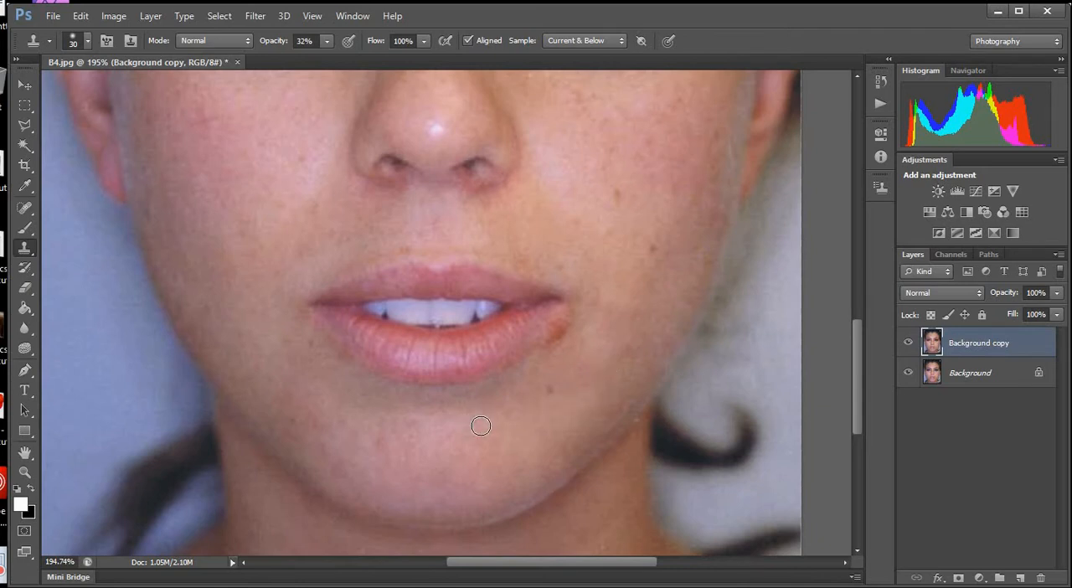
Clone nearby skin from below the lower lip over the red sore at the right-hand corner of the mouth.
{"action": "scroll", "coordinate": [481, 426], "scroll_direction": "down", "scroll_amount": 3}
{"action": "scroll", "coordinate": [512, 473], "scroll_direction": "up", "scroll_amount": 4}
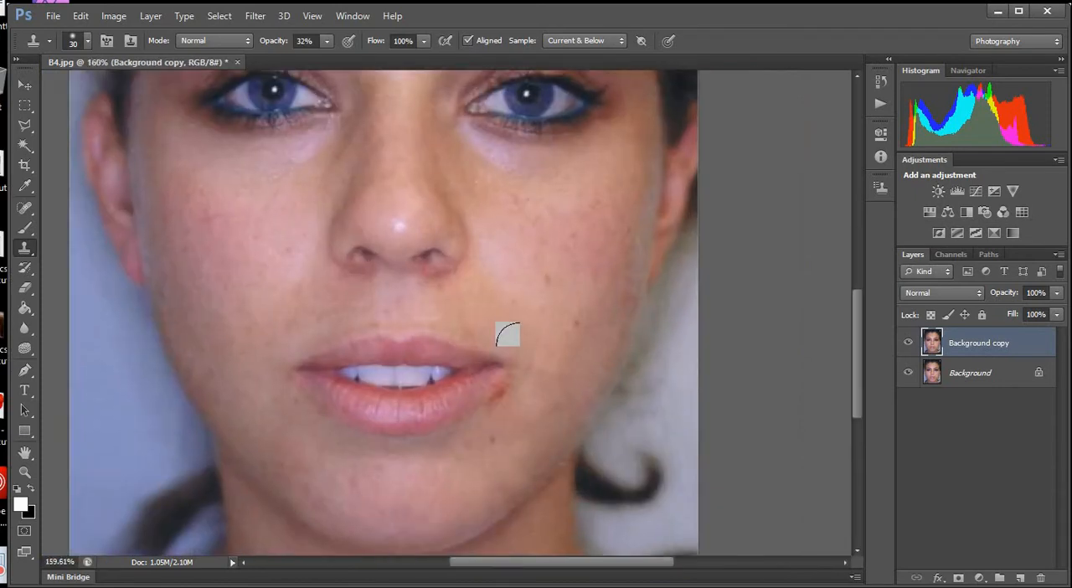
{"action": "scroll", "coordinate": [438, 362], "scroll_direction": "up", "scroll_amount": 1}
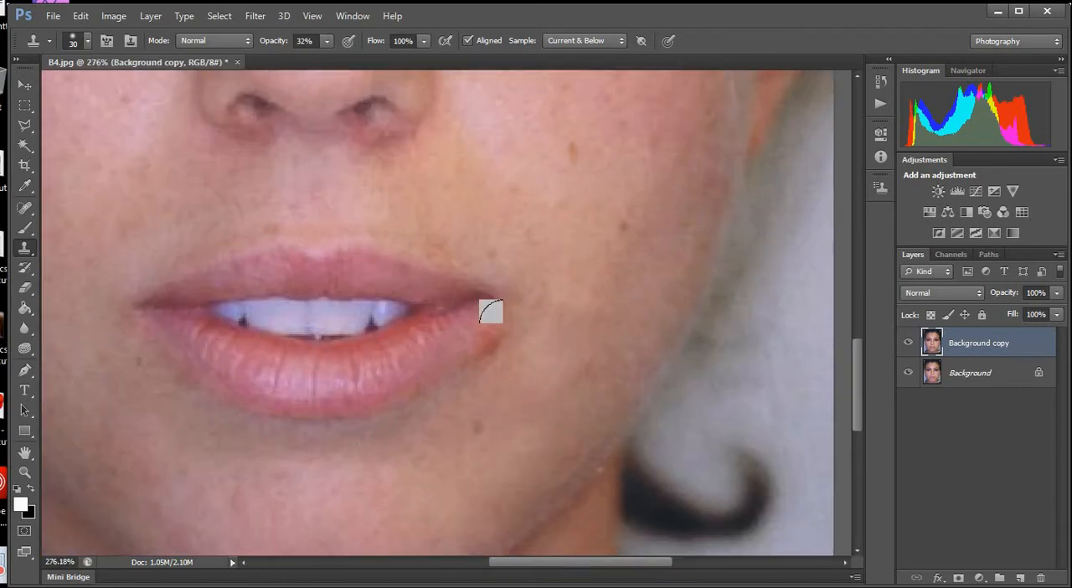
{"action": "left_click", "coordinate": [442, 377], "text": "alt"}
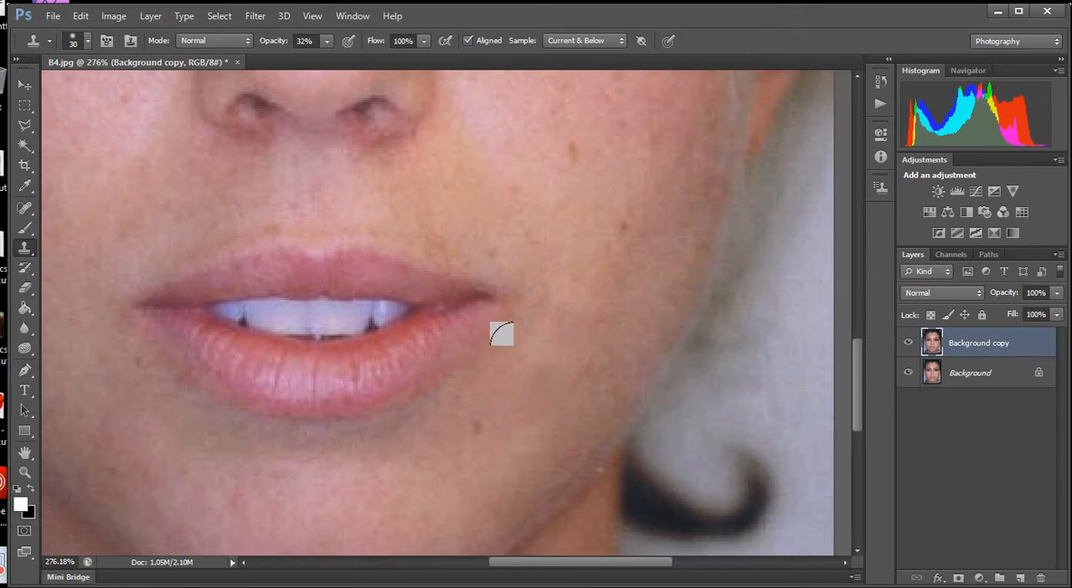
{"action": "key", "text": "ctrl+0"}
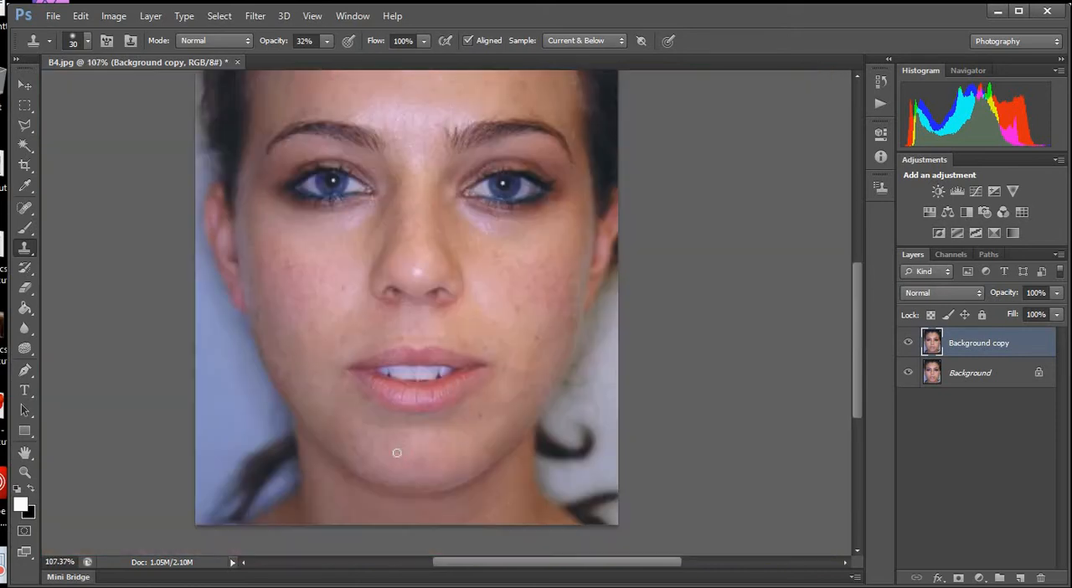
{"action": "scroll", "coordinate": [397, 452], "scroll_direction": "down", "scroll_amount": 5}
{"action": "scroll", "coordinate": [438, 403], "scroll_direction": "up", "scroll_amount": 5}
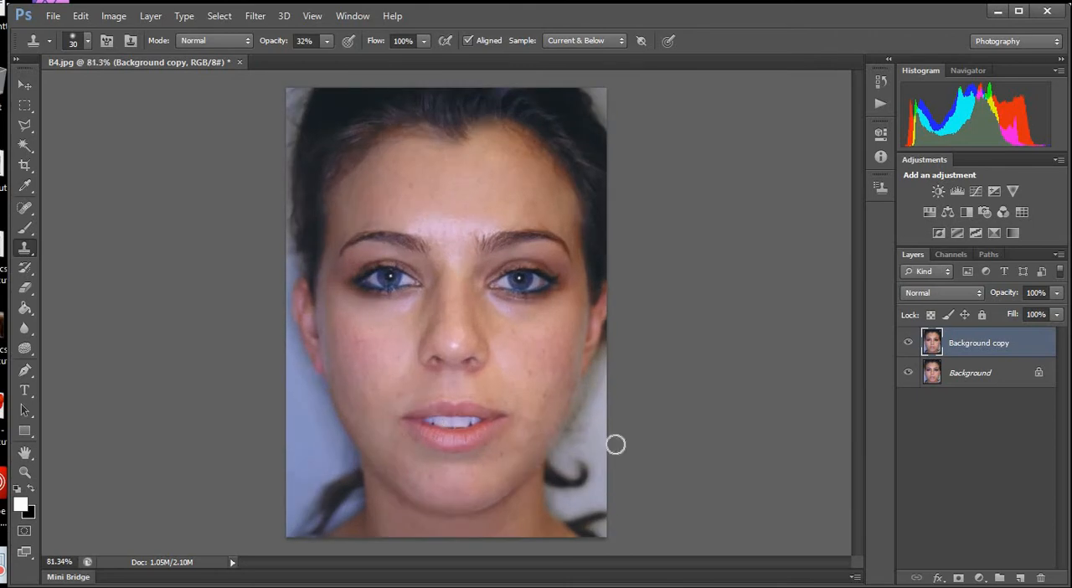
Compare the retouched portrait with the original by hiding and showing the Background copy layer.
{"action": "left_click", "coordinate": [908, 344]}
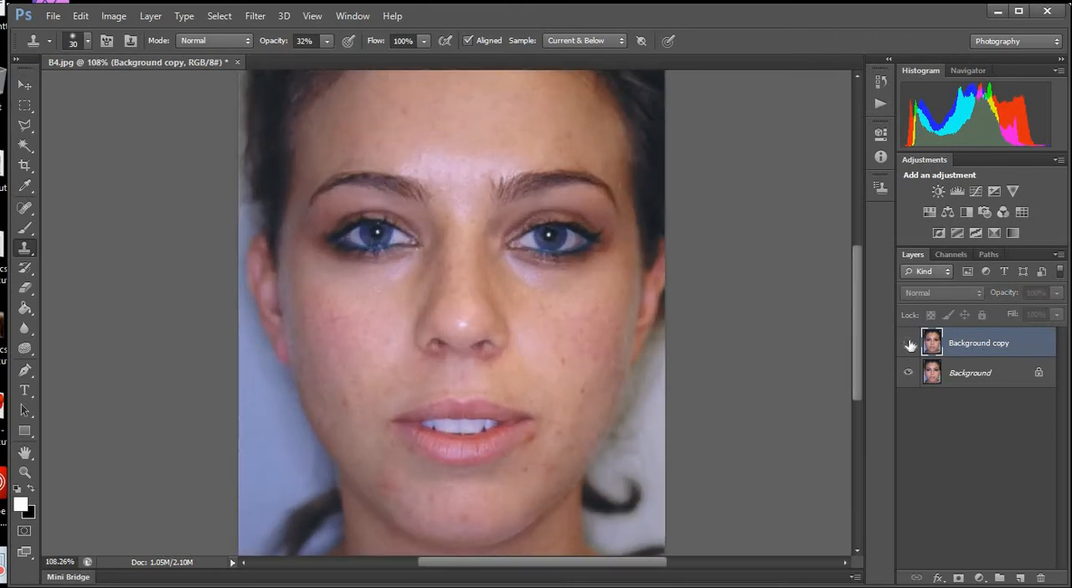
{"action": "left_click", "coordinate": [908, 344]}
{"action": "left_click", "coordinate": [909, 344]}
{"action": "left_click", "coordinate": [909, 345]}
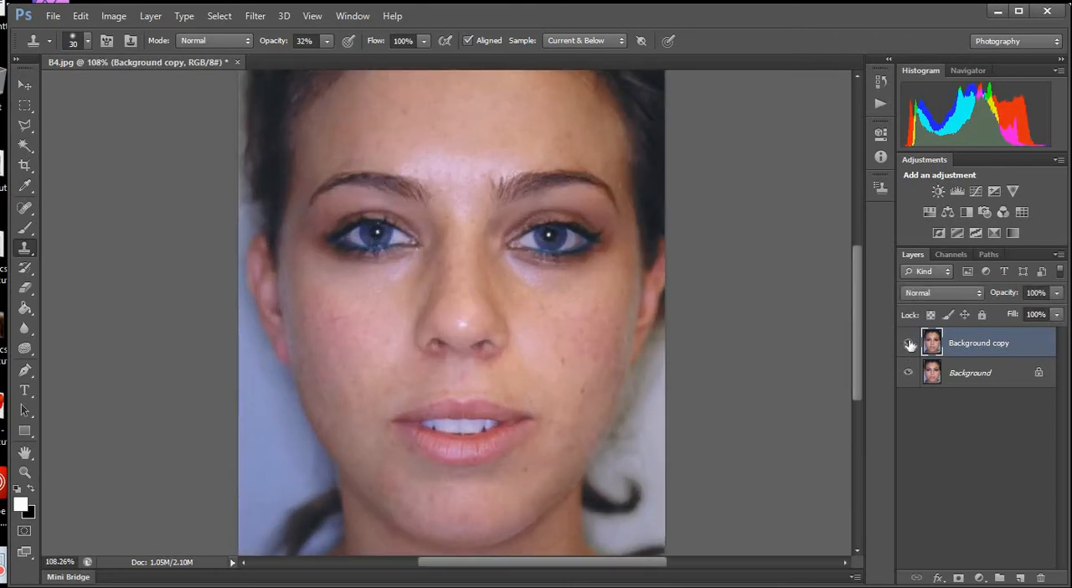
{"action": "left_click", "coordinate": [909, 344]}
{"action": "left_click", "coordinate": [908, 344]}
{"action": "left_click", "coordinate": [908, 344]}
{"action": "left_click", "coordinate": [909, 344]}
Heal the faint marks on the left side of the chin with the Spot Healing Brush at size 30.
{"action": "scroll", "coordinate": [414, 544], "scroll_direction": "up", "scroll_amount": 5}
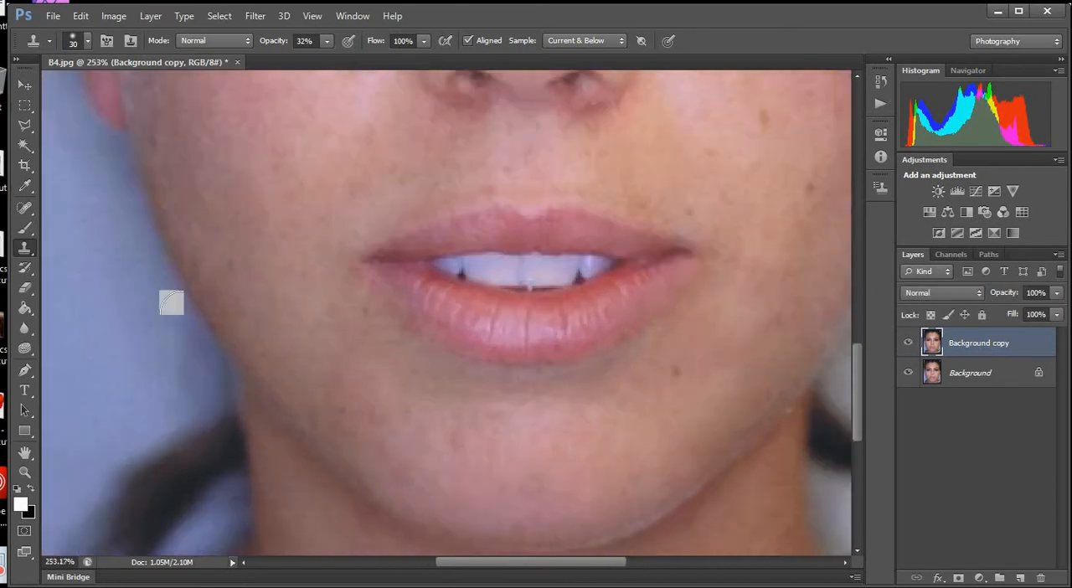
{"action": "left_click", "coordinate": [18, 212]}
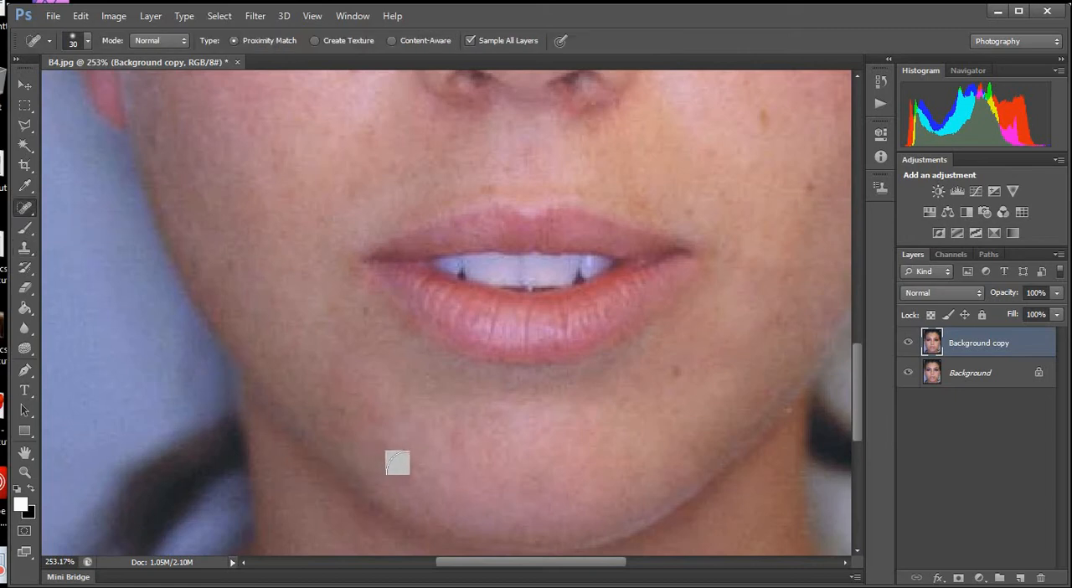
{"action": "left_click", "coordinate": [406, 471]}
{"action": "left_click", "coordinate": [462, 443]}
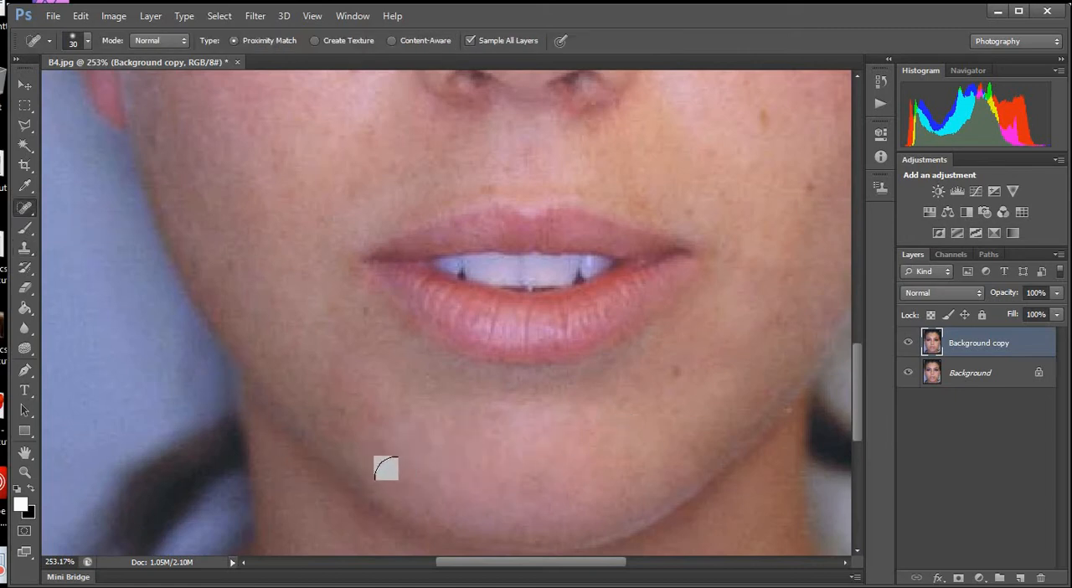
{"action": "left_click", "coordinate": [396, 477]}
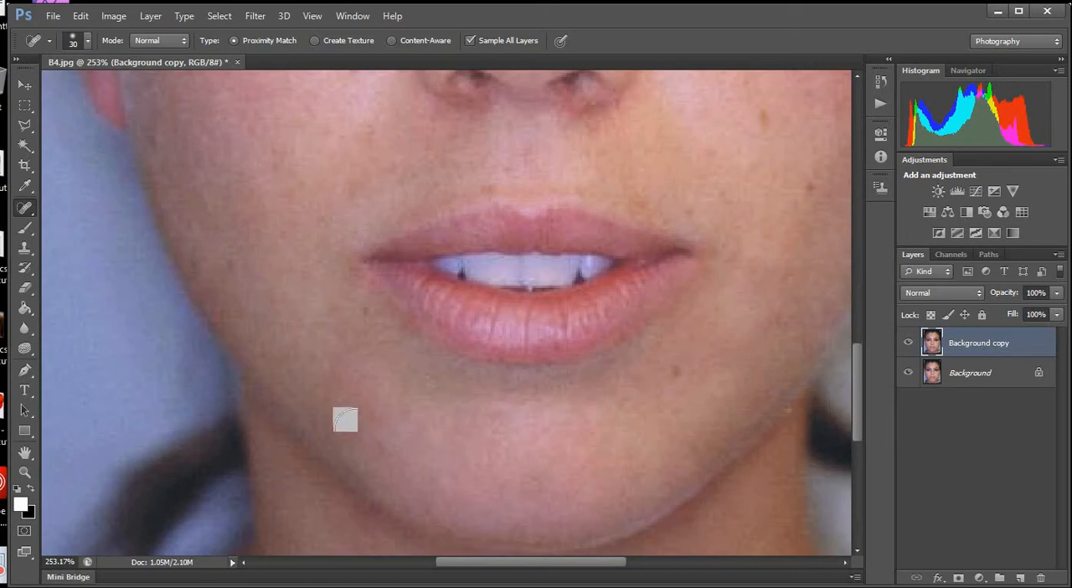
{"action": "left_click", "coordinate": [345, 420]}
{"action": "key", "text": "ctrl+0"}
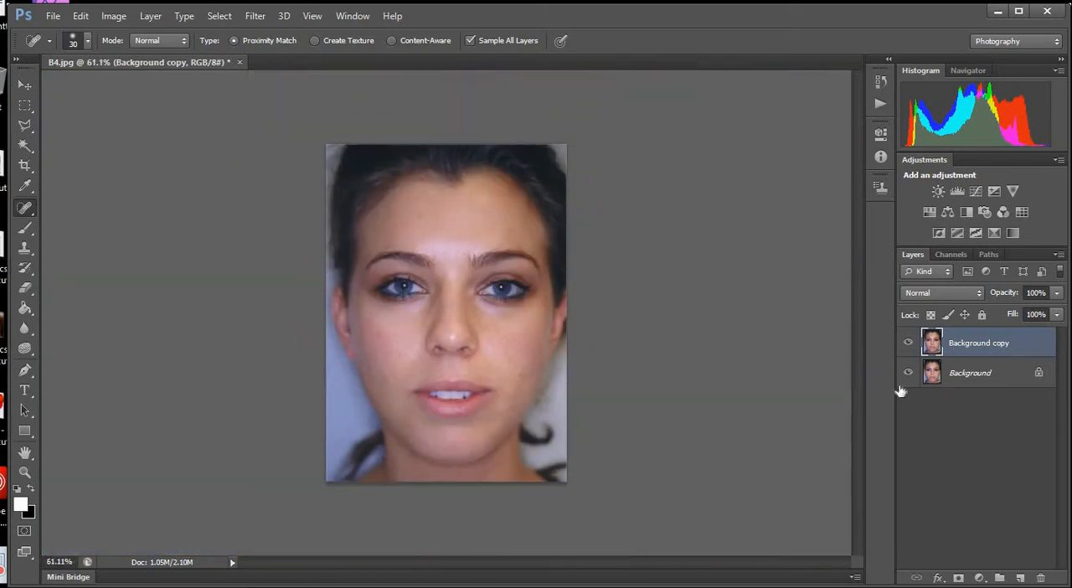
Duplicate the Background layer and merge the retouched Background copy down into the duplicate.
{"action": "left_click", "coordinate": [908, 343]}
{"action": "left_click_drag", "start_coordinate": [983, 373], "coordinate": [1020, 577]}
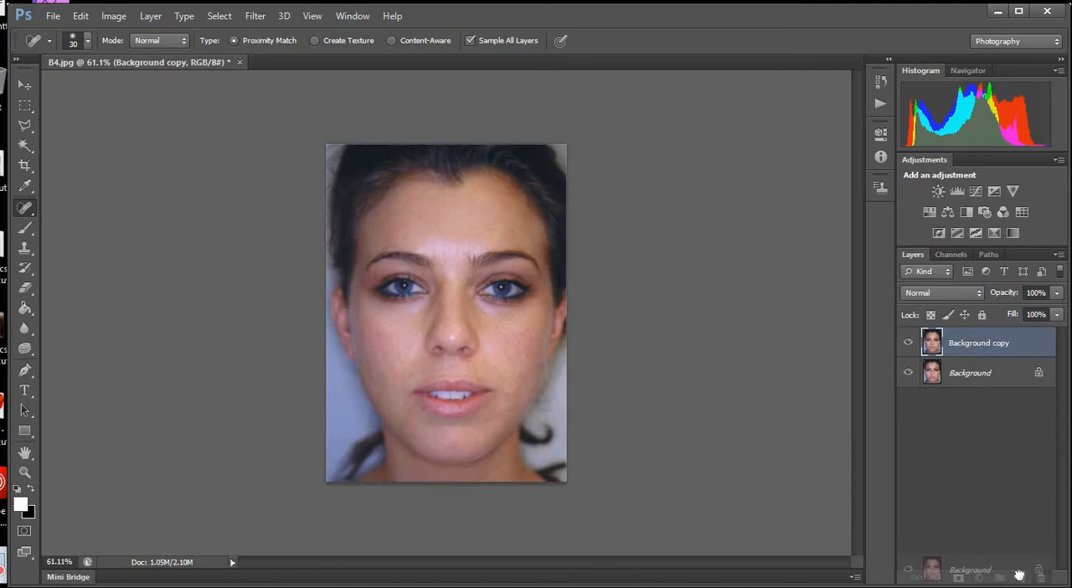
{"action": "left_click", "coordinate": [980, 344]}
{"action": "right_click", "coordinate": [980, 345]}
{"action": "left_click", "coordinate": [955, 403]}
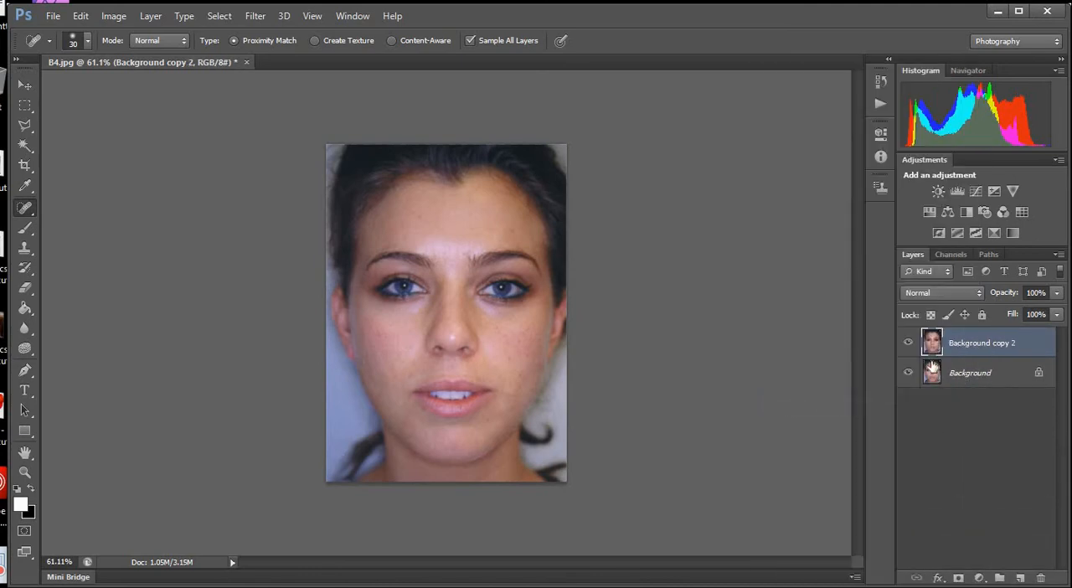
{"action": "left_click", "coordinate": [908, 346]}
{"action": "left_click", "coordinate": [908, 343]}
Add a new empty layer above the merged copy and prepare the Brush tool at size 35 for the eyes.
{"action": "scroll", "coordinate": [454, 294], "scroll_direction": "up", "scroll_amount": 6}
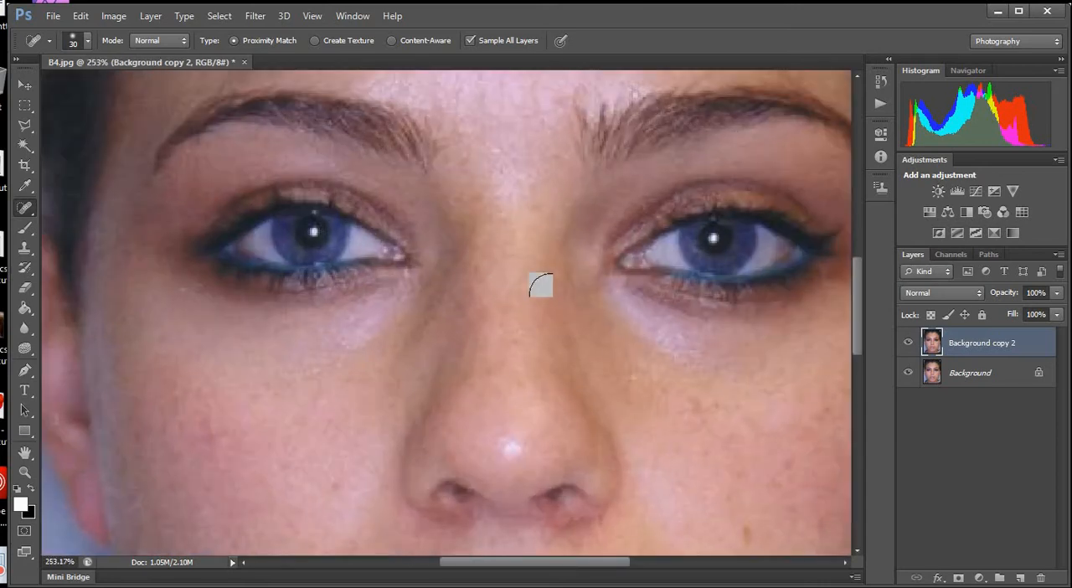
{"action": "scroll", "coordinate": [539, 284], "scroll_direction": "down", "scroll_amount": 3}
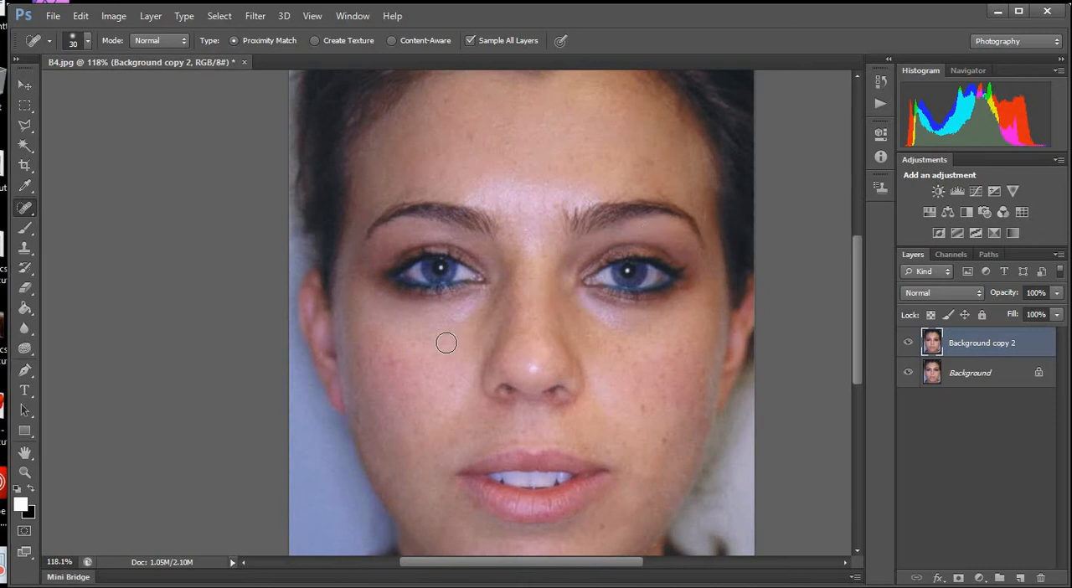
{"action": "scroll", "coordinate": [590, 314], "scroll_direction": "up", "scroll_amount": 2}
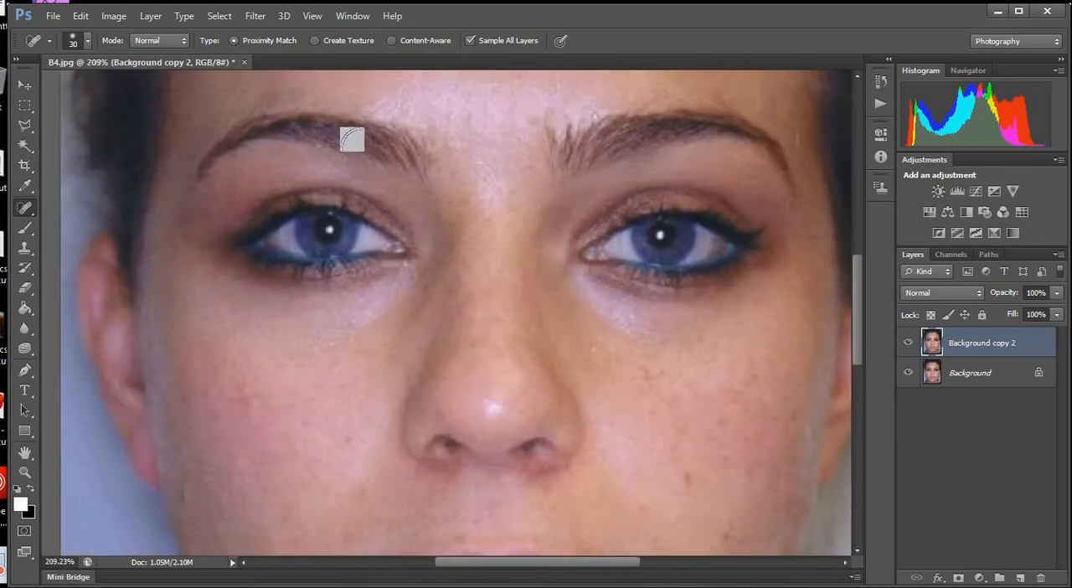
{"action": "scroll", "coordinate": [347, 181], "scroll_direction": "down", "scroll_amount": 1}
{"action": "scroll", "coordinate": [340, 176], "scroll_direction": "up", "scroll_amount": 1}
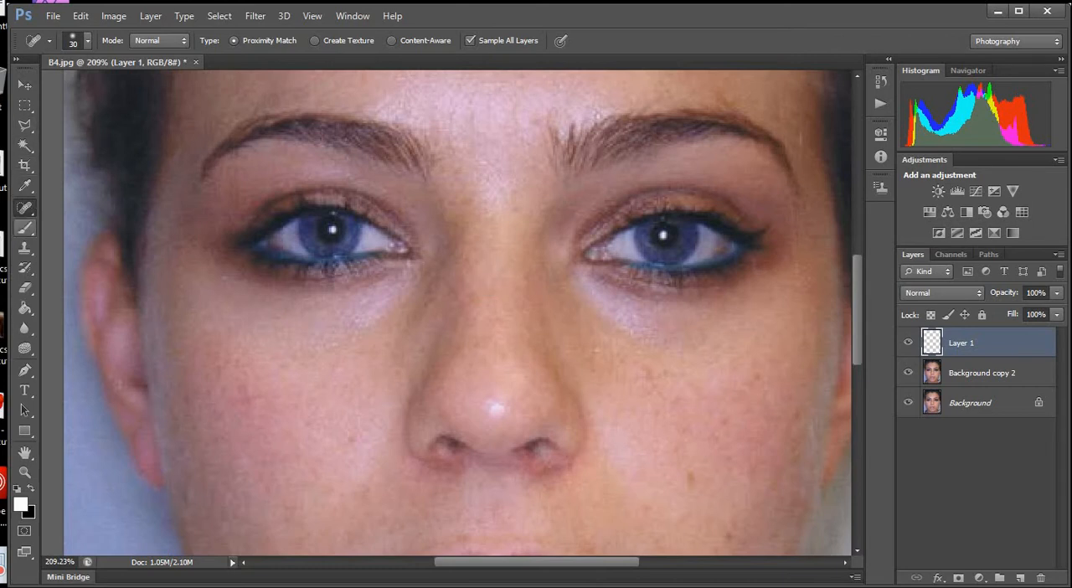
{"action": "left_click", "coordinate": [25, 228]}
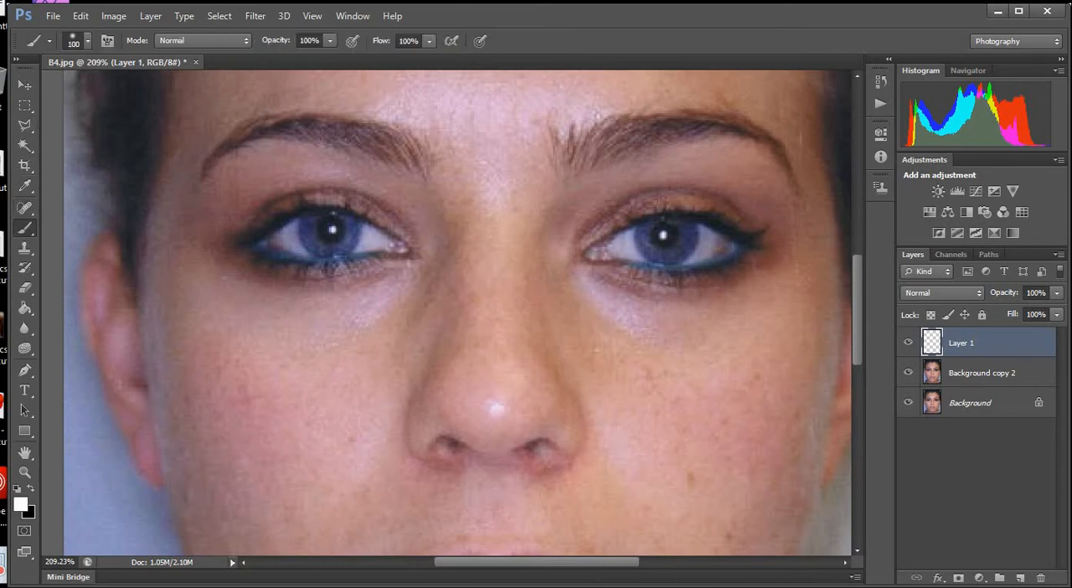
{"action": "scroll", "coordinate": [408, 283], "scroll_direction": "down", "scroll_amount": 3}
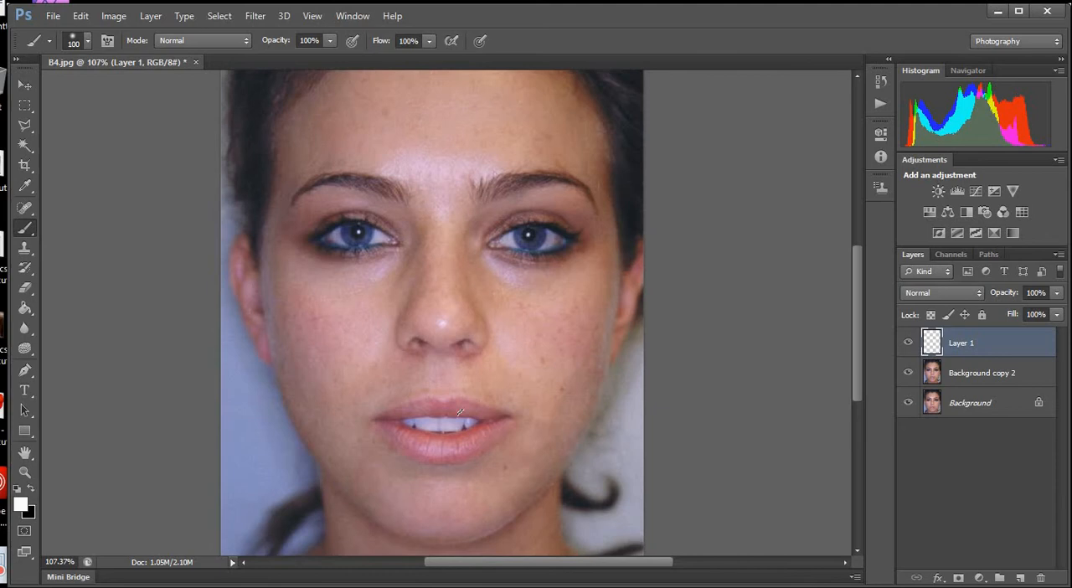
{"action": "scroll", "coordinate": [473, 419], "scroll_direction": "up", "scroll_amount": 2}
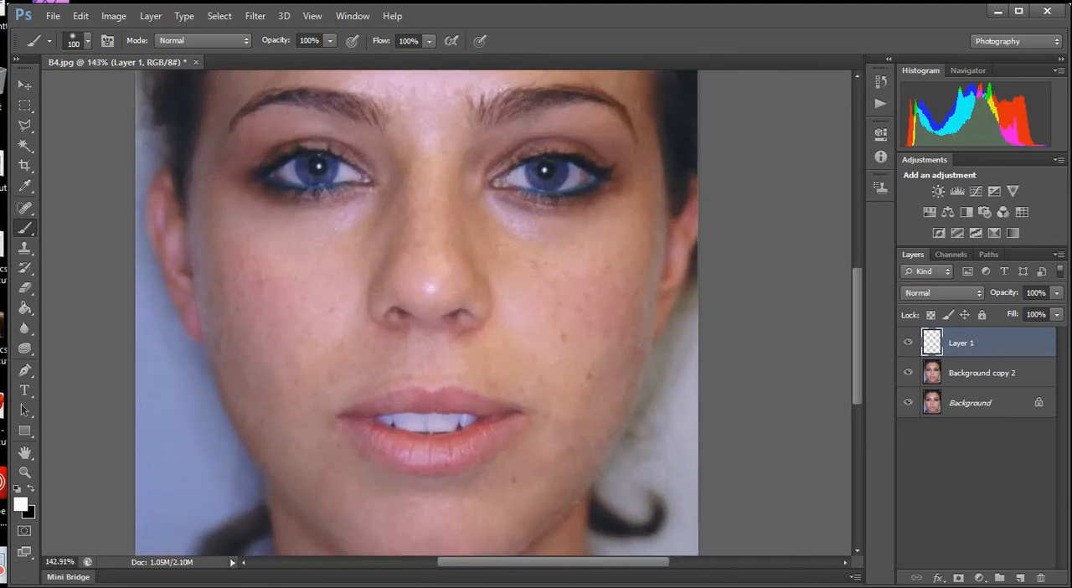
{"action": "scroll", "coordinate": [313, 168], "scroll_direction": "up", "scroll_amount": 2}
{"action": "key", "text": "bracketleft"}
{"action": "key", "text": "bracketleft"}
{"action": "key", "text": "bracketleft"}
{"action": "key", "text": "bracketleft"}
{"action": "key", "text": "bracketleft"}
{"action": "key", "text": "bracketleft"}
{"action": "scroll", "coordinate": [313, 168], "scroll_direction": "up", "scroll_amount": 2}
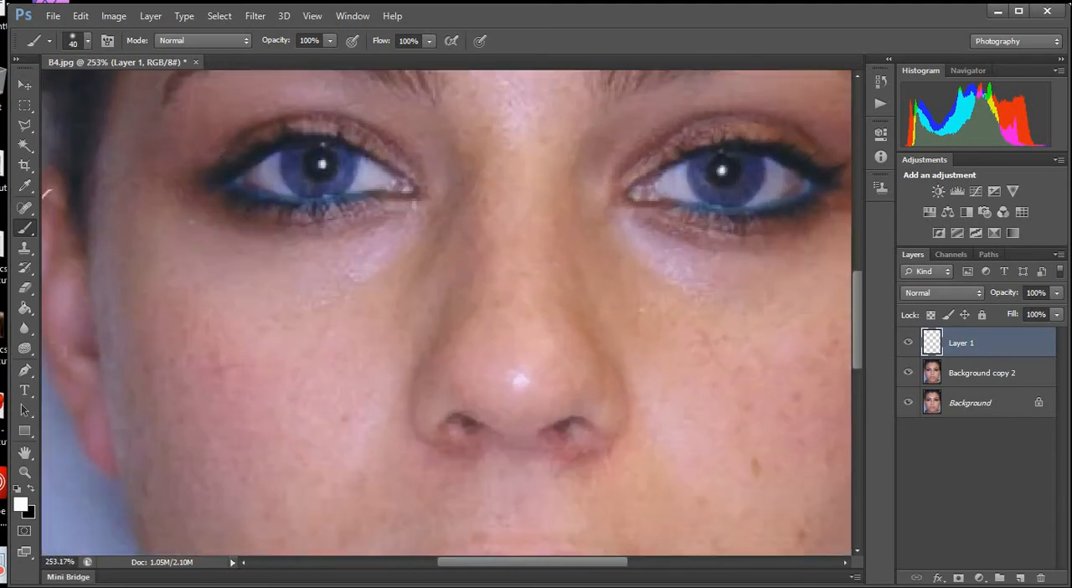
{"action": "key", "text": "bracketleft"}
Choose a green foreground colour with hue 148° and paint over both irises on Layer 1.
{"action": "left_click", "coordinate": [23, 503]}
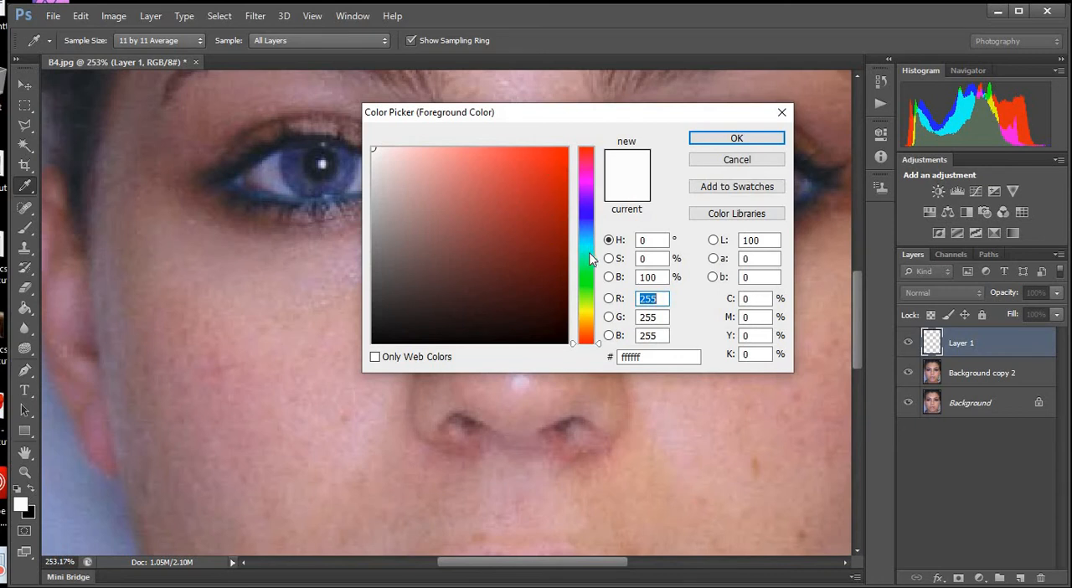
{"action": "left_click_drag", "start_coordinate": [589, 252], "coordinate": [590, 262]}
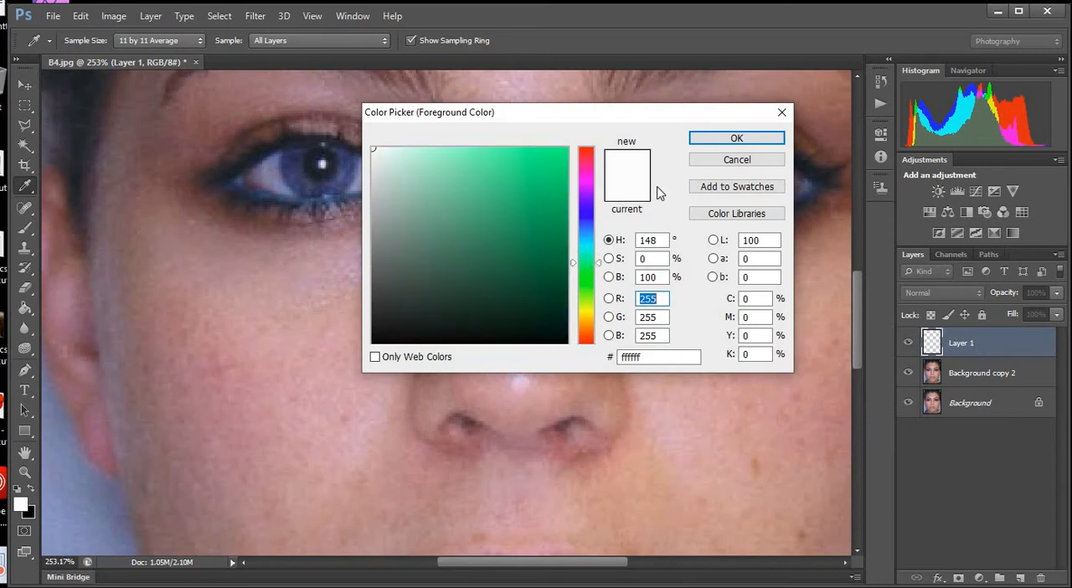
{"action": "left_click", "coordinate": [723, 138]}
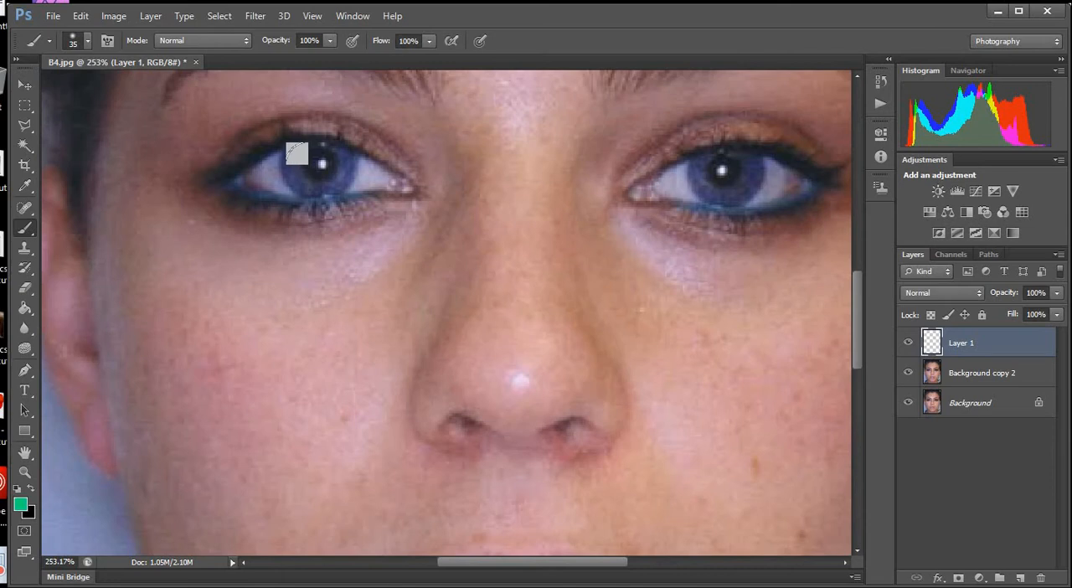
{"action": "mouse_move", "coordinate": [297, 153]}
{"action": "left_mouse_down"}
{"action": "mouse_move", "coordinate": [318, 153]}
{"action": "mouse_move", "coordinate": [287, 148]}
{"action": "left_mouse_up"}
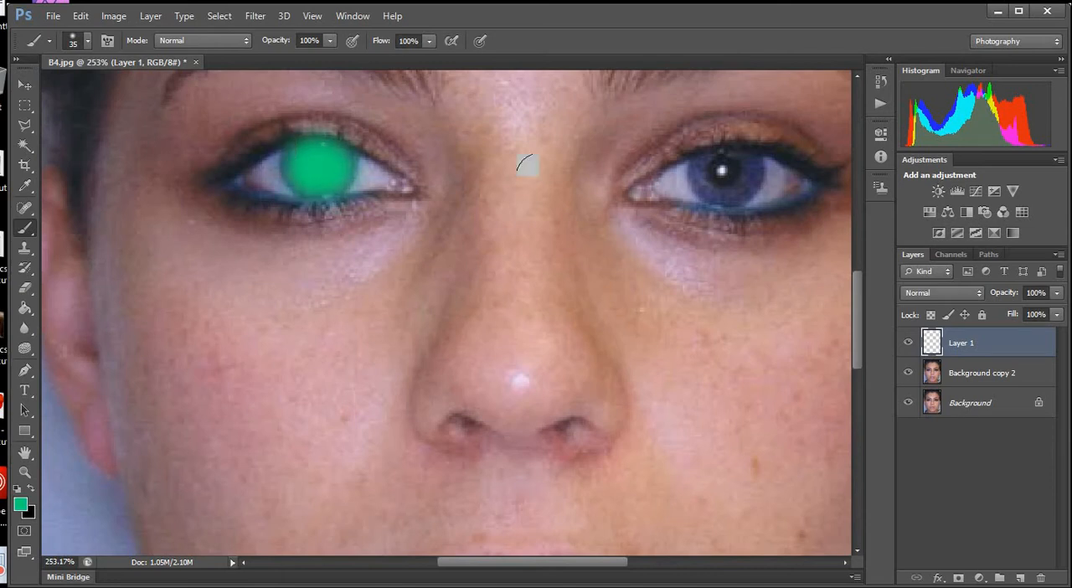
{"action": "left_click_drag", "start_coordinate": [717, 168], "coordinate": [718, 167]}
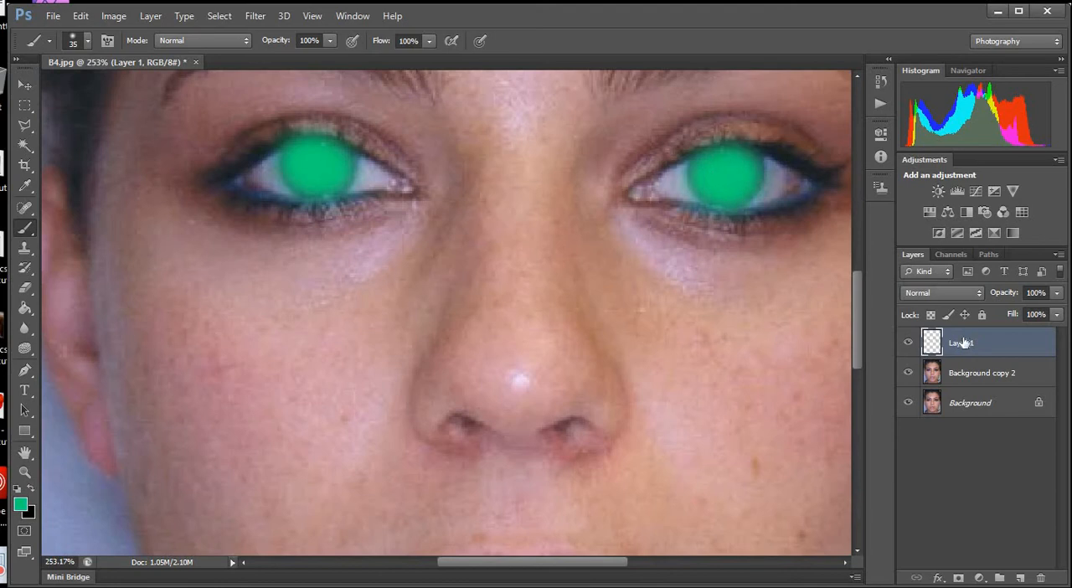
Set the blending mode of the painted iris layer to Color.
{"action": "scroll", "coordinate": [170, 237], "scroll_direction": "down", "scroll_amount": 5}
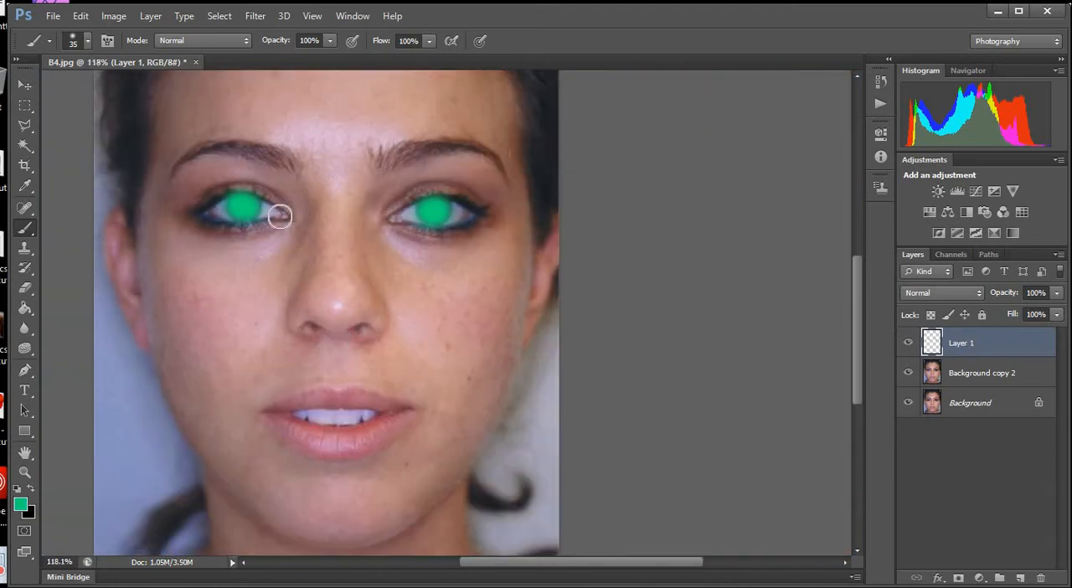
{"action": "scroll", "coordinate": [271, 170], "scroll_direction": "up", "scroll_amount": 4}
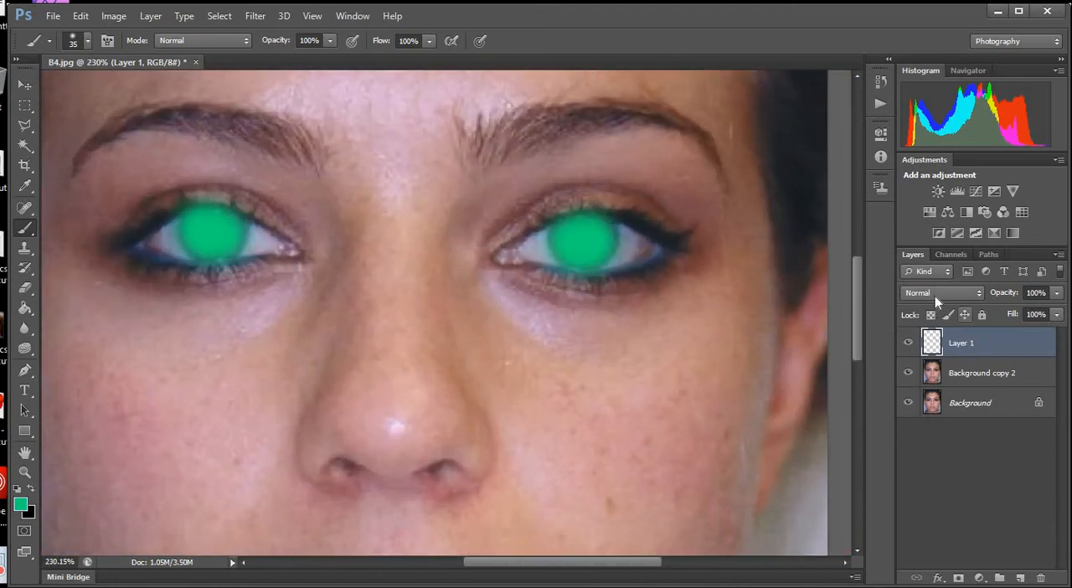
{"action": "left_click", "coordinate": [934, 296]}
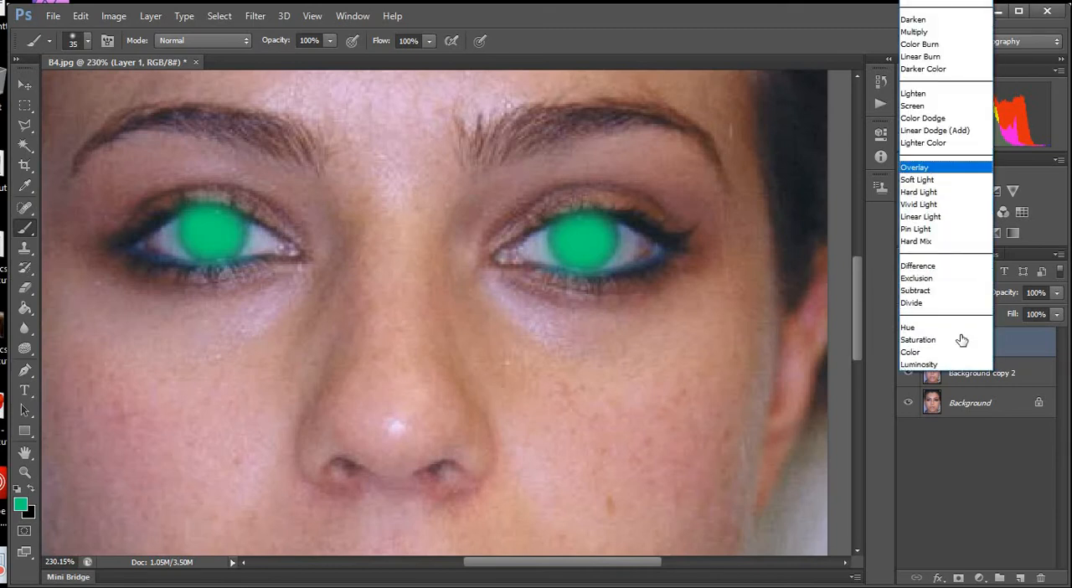
{"action": "key", "text": "Return"}
{"action": "left_click", "coordinate": [945, 293]}
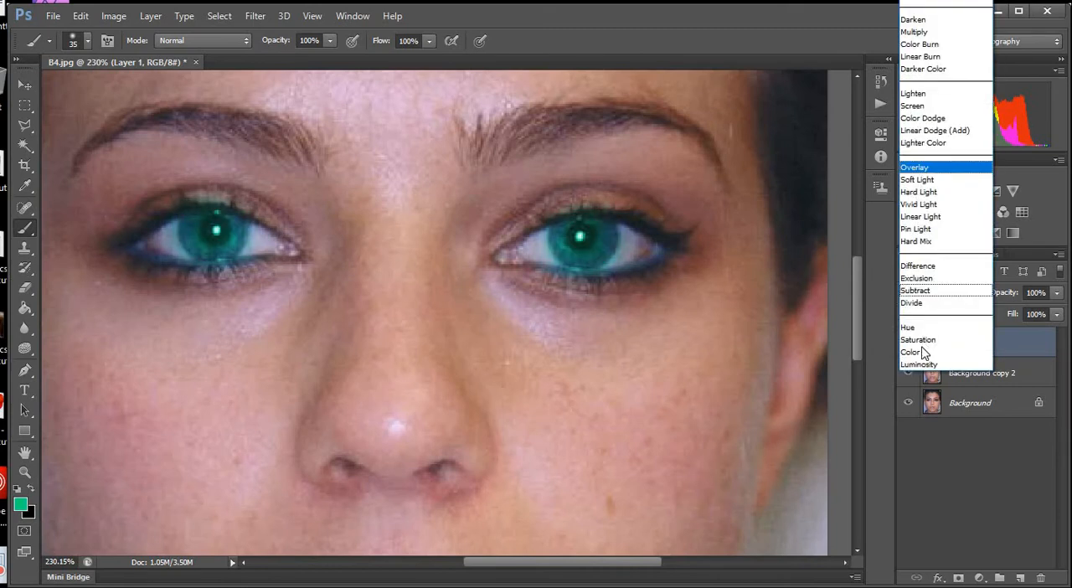
{"action": "left_click", "coordinate": [922, 350]}
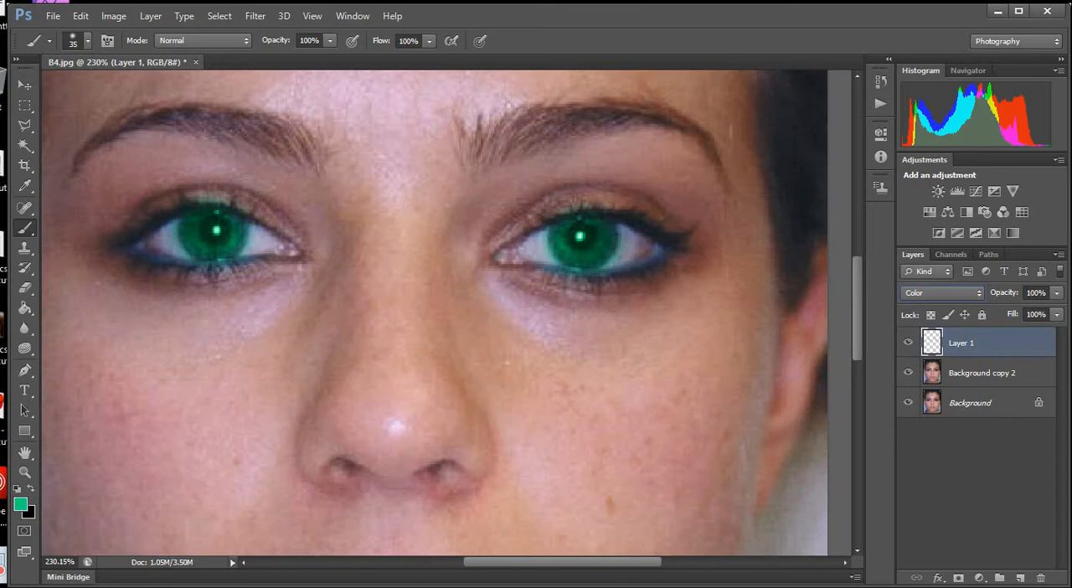
Erase the green spill around the right-hand iris with the Eraser at size 10.
{"action": "left_click", "coordinate": [23, 86]}
{"action": "scroll", "coordinate": [360, 294], "scroll_direction": "down", "scroll_amount": 3}
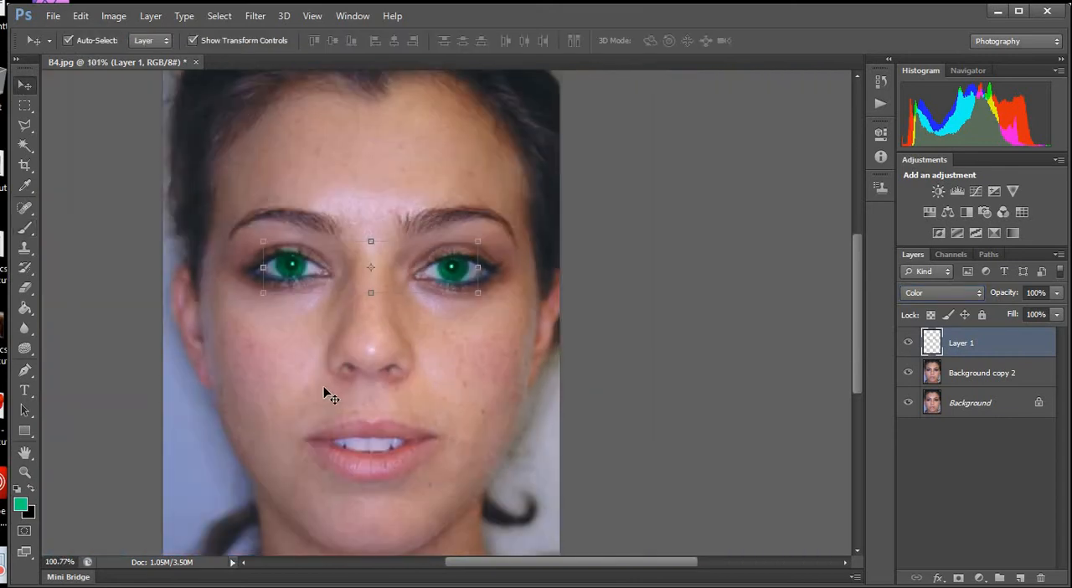
{"action": "scroll", "coordinate": [583, 236], "scroll_direction": "up", "scroll_amount": 3}
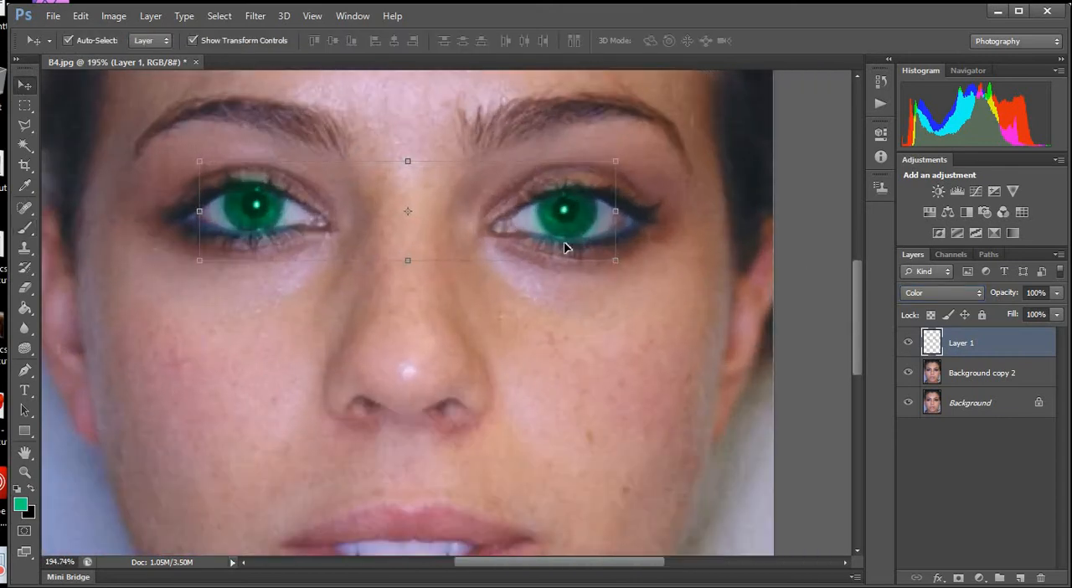
{"action": "scroll", "coordinate": [566, 248], "scroll_direction": "up", "scroll_amount": 2}
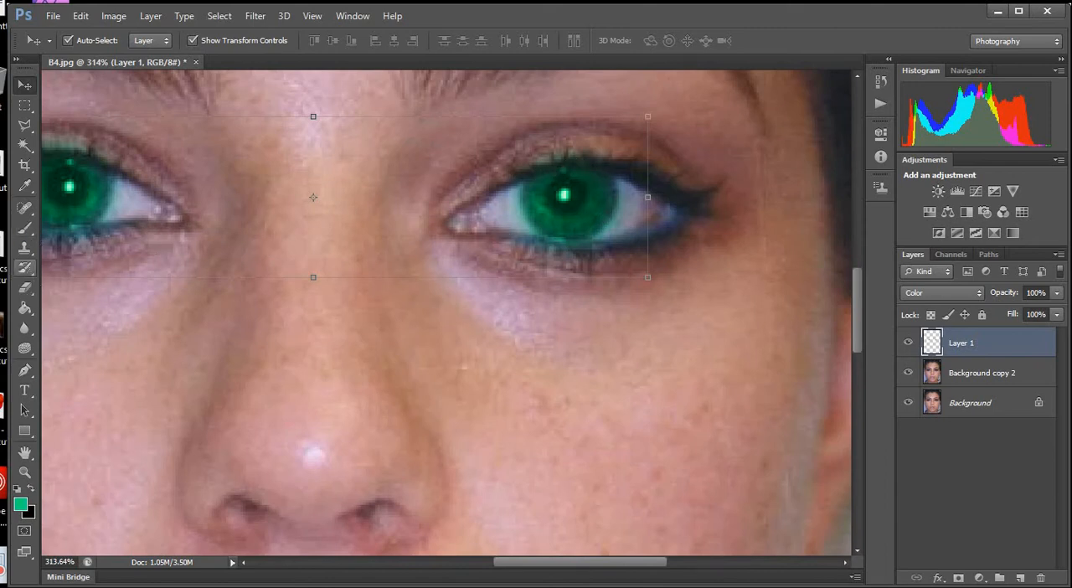
{"action": "left_click", "coordinate": [25, 287]}
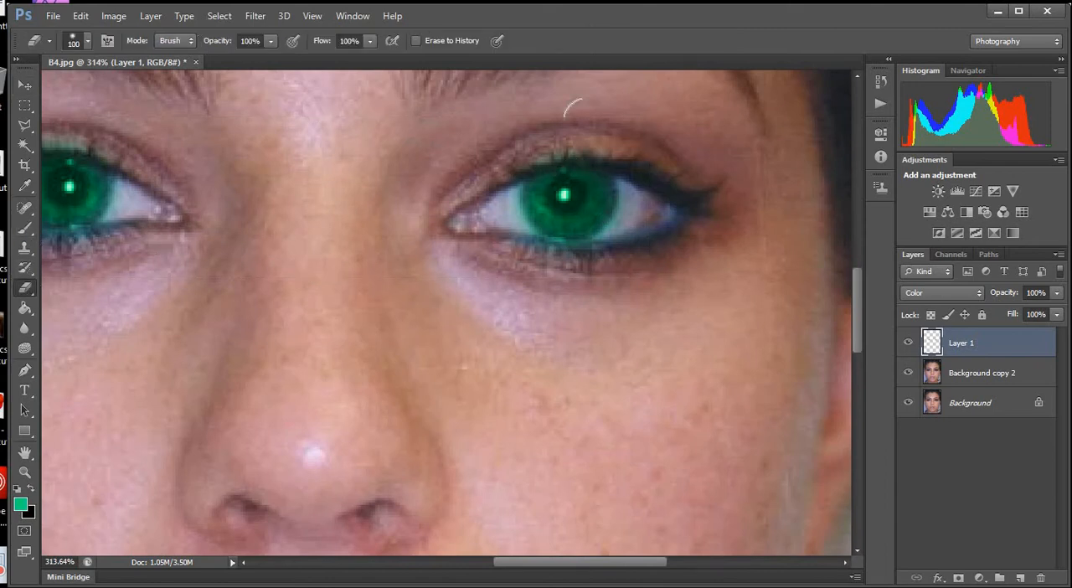
{"action": "key", "text": "bracketleft"}
{"action": "key", "text": "bracketleft"}
{"action": "key", "text": "bracketleft"}
{"action": "key", "text": "bracketleft"}
{"action": "key", "text": "bracketleft"}
{"action": "key", "text": "bracketleft"}
{"action": "key", "text": "bracketleft"}
{"action": "key", "text": "bracketleft"}
{"action": "key", "text": "bracketleft"}
{"action": "left_click_drag", "start_coordinate": [595, 261], "coordinate": [534, 249]}
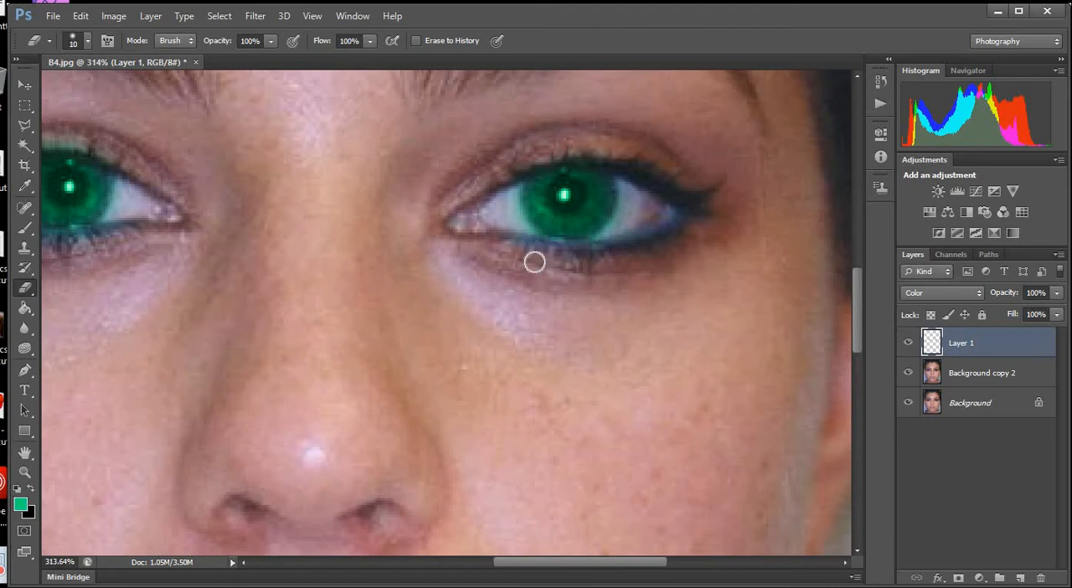
Erase the green spill from the lid and lower edge around the left-hand iris and from both pupils.
{"action": "scroll", "coordinate": [266, 229], "scroll_direction": "down", "scroll_amount": 5}
{"action": "scroll", "coordinate": [280, 184], "scroll_direction": "up", "scroll_amount": 5}
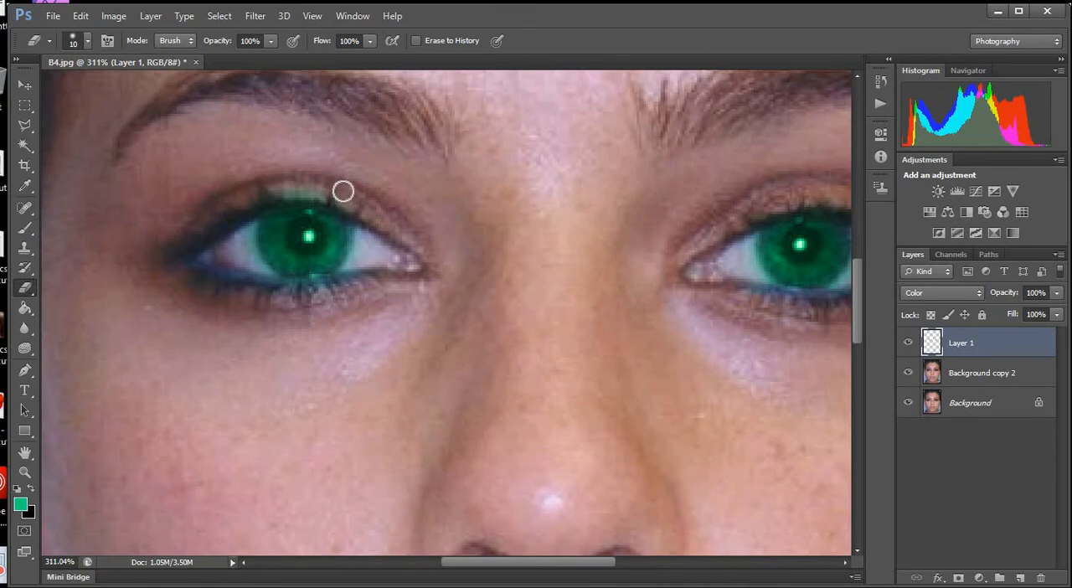
{"action": "mouse_move", "coordinate": [343, 191]}
{"action": "left_mouse_down"}
{"action": "mouse_move", "coordinate": [293, 188]}
{"action": "mouse_move", "coordinate": [344, 191]}
{"action": "mouse_move", "coordinate": [368, 204]}
{"action": "left_mouse_up"}
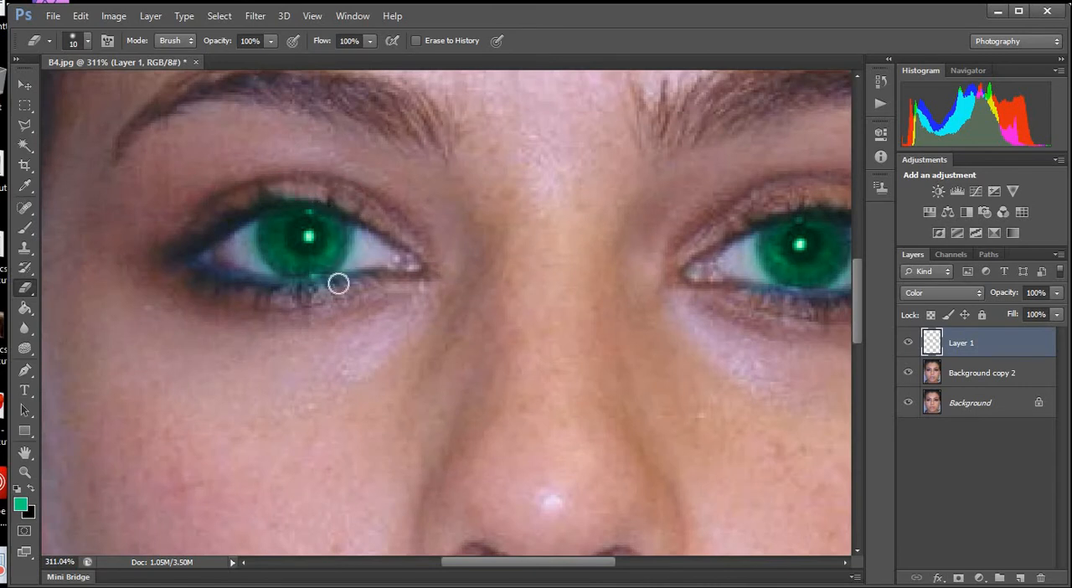
{"action": "mouse_move", "coordinate": [339, 283]}
{"action": "left_mouse_down"}
{"action": "mouse_move", "coordinate": [358, 287]}
{"action": "mouse_move", "coordinate": [342, 285]}
{"action": "mouse_move", "coordinate": [363, 264]}
{"action": "mouse_move", "coordinate": [354, 266]}
{"action": "left_mouse_up"}
{"action": "scroll", "coordinate": [502, 371], "scroll_direction": "down", "scroll_amount": 3}
{"action": "scroll", "coordinate": [605, 204], "scroll_direction": "up", "scroll_amount": 2}
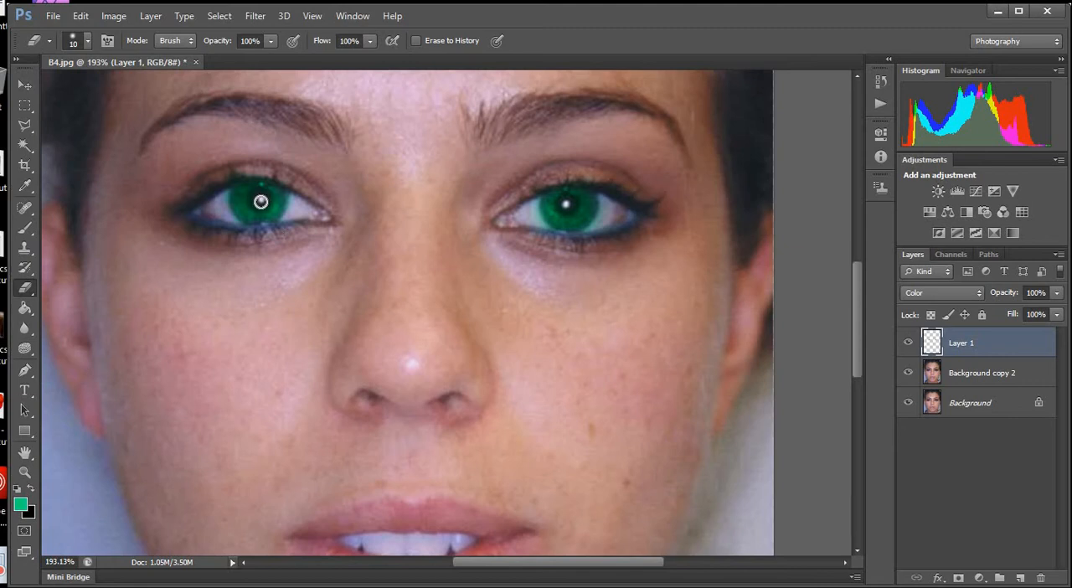
{"action": "scroll", "coordinate": [456, 311], "scroll_direction": "down", "scroll_amount": 3}
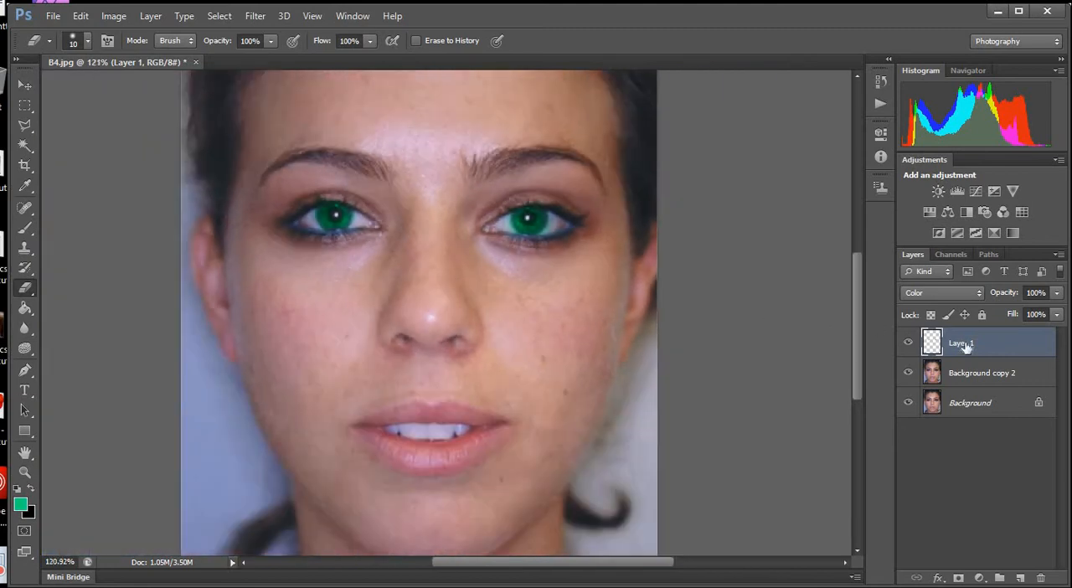
{"action": "scroll", "coordinate": [495, 297], "scroll_direction": "down", "scroll_amount": 1}
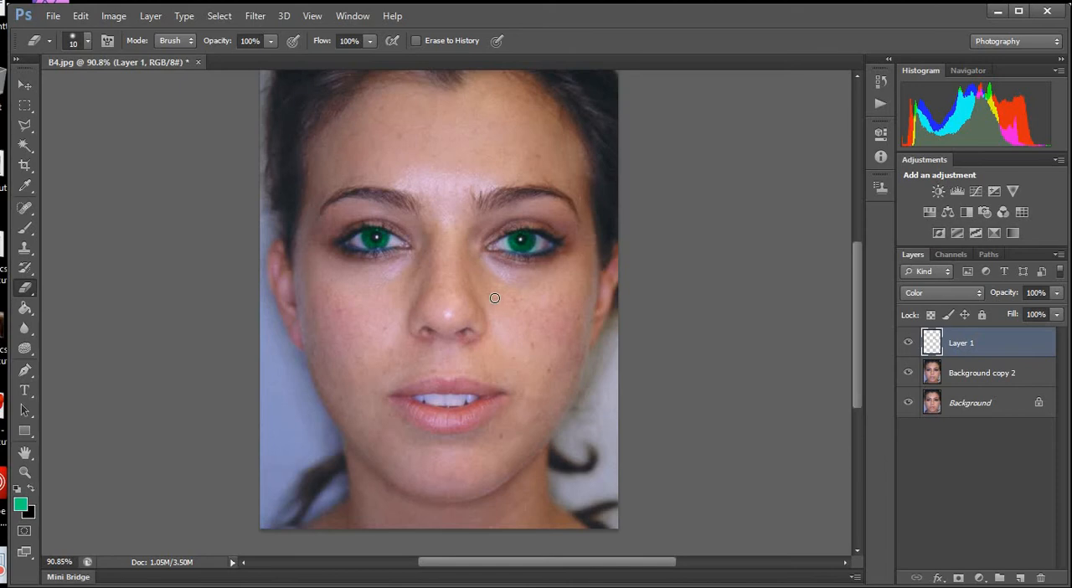
Lower the opacity of Layer 1 to about 65% and compare the eyes with the layer hidden and shown.
{"action": "scroll", "coordinate": [495, 298], "scroll_direction": "up", "scroll_amount": 2}
{"action": "left_click_drag", "start_coordinate": [1013, 294], "coordinate": [932, 288]}
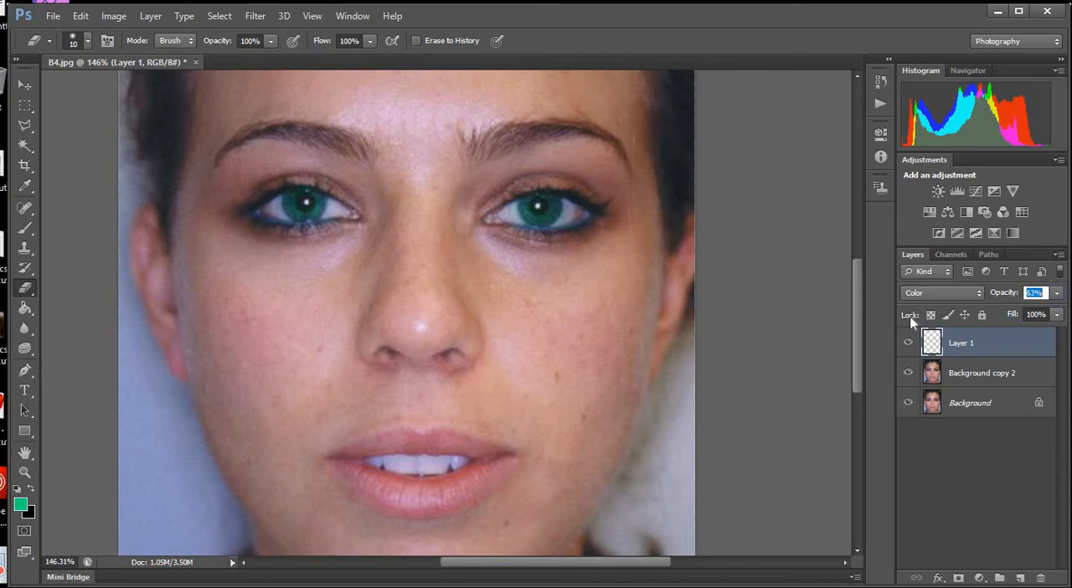
{"action": "left_click", "coordinate": [908, 344]}
{"action": "left_click", "coordinate": [908, 343]}
Open Hue/Saturation for Layer 1 and try hue +22 with saturation +27, followed by hue -180 with saturation +69.
{"action": "key", "text": "ctrl+u"}
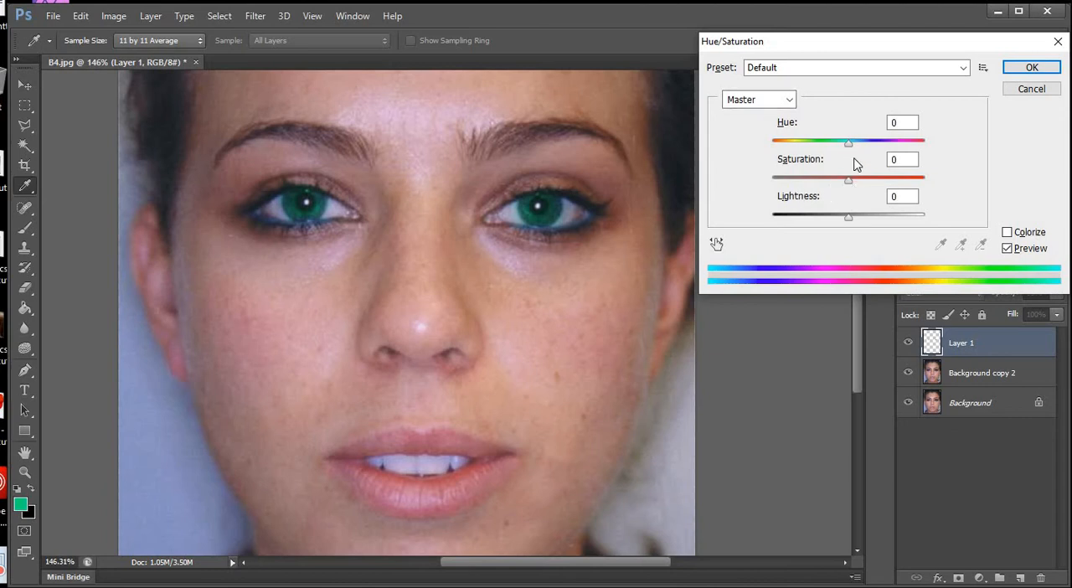
{"action": "left_click_drag", "start_coordinate": [846, 146], "coordinate": [871, 183]}
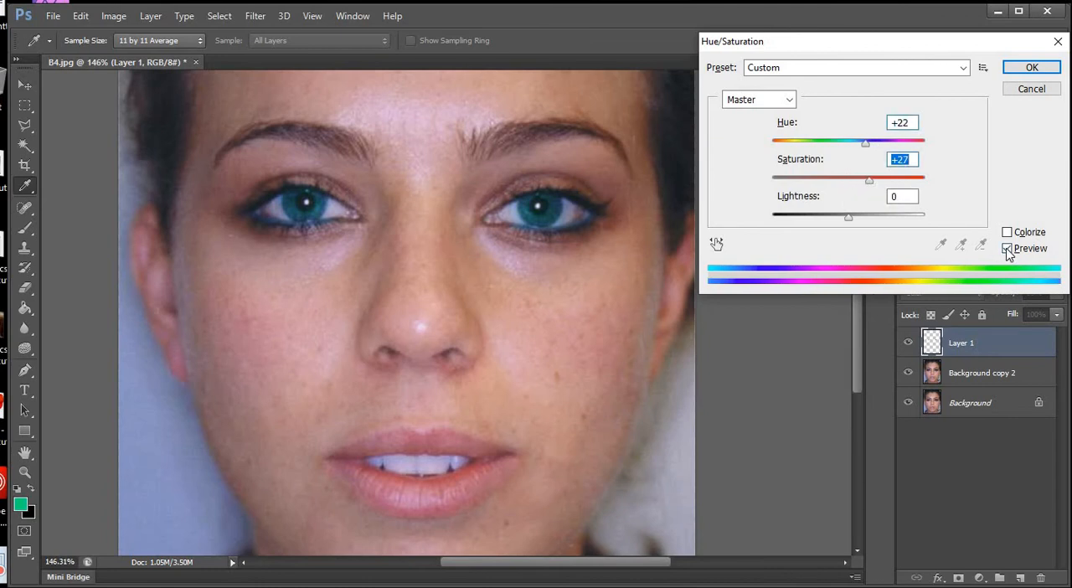
{"action": "left_click", "coordinate": [1006, 250]}
{"action": "left_click", "coordinate": [901, 180]}
{"action": "left_click_drag", "start_coordinate": [867, 144], "coordinate": [754, 144]}
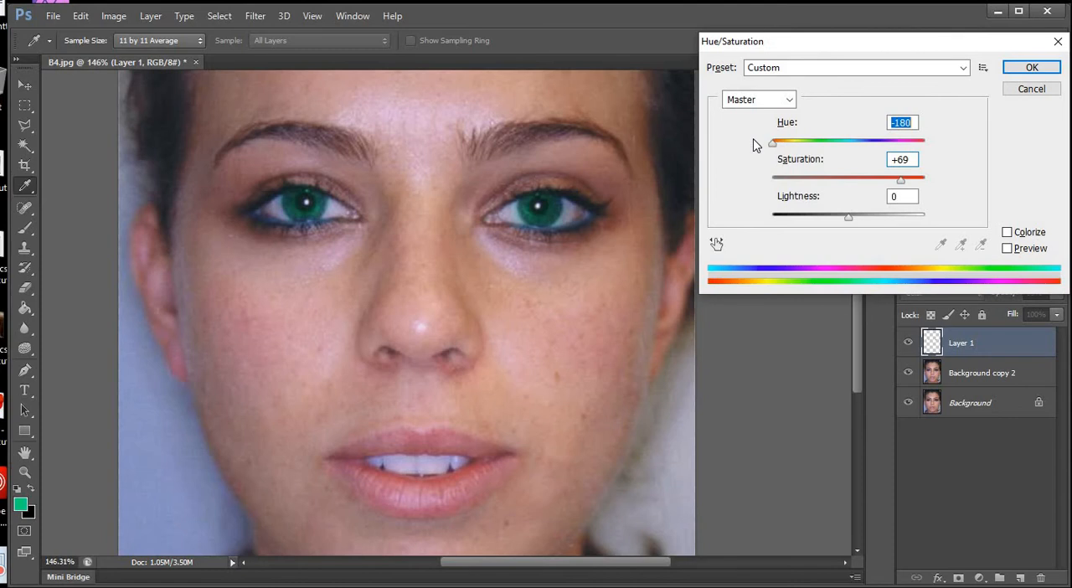
Try the Colorize option on the iris layer with a hue of 216.
{"action": "left_click", "coordinate": [1007, 233]}
{"action": "mouse_move", "coordinate": [849, 143]}
{"action": "left_mouse_down"}
{"action": "mouse_move", "coordinate": [835, 143]}
{"action": "mouse_move", "coordinate": [865, 144]}
{"action": "left_mouse_up"}
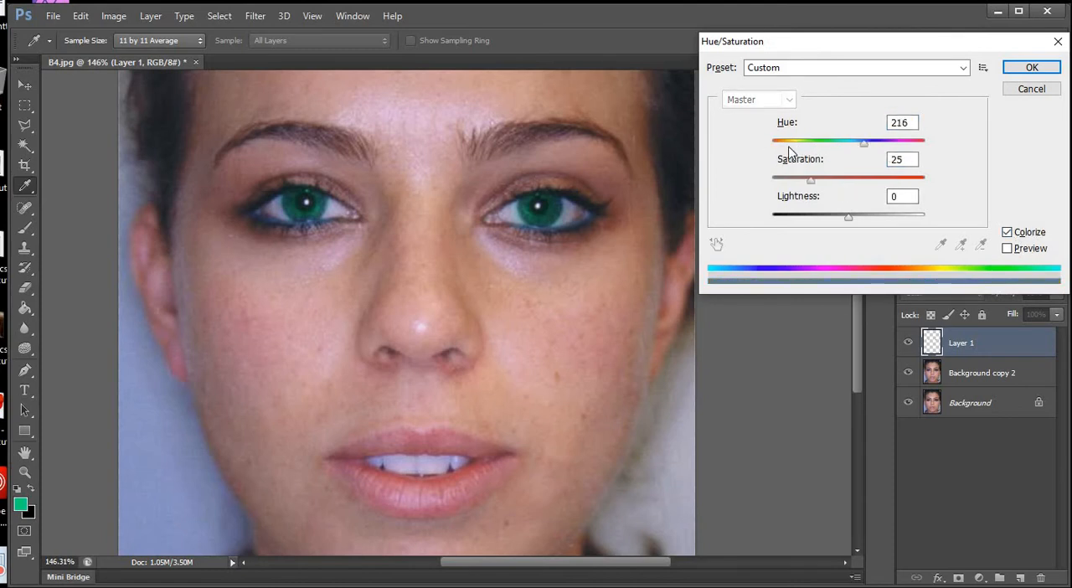
{"action": "left_click_drag", "start_coordinate": [788, 147], "coordinate": [863, 156]}
{"action": "left_click", "coordinate": [1008, 232]}
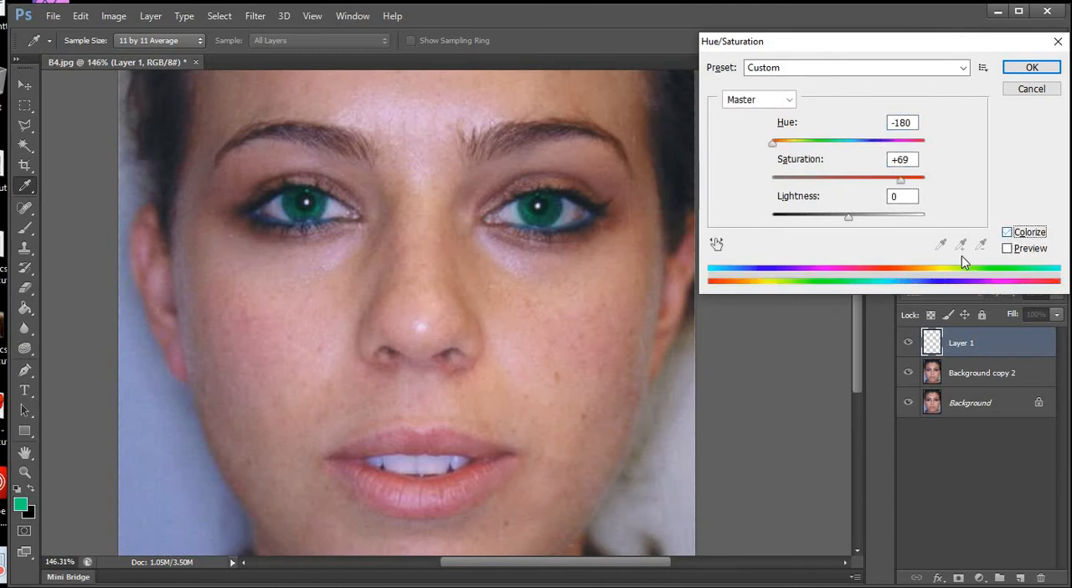
Recolour the irises blue by applying a hue shift of +68 and saturation of +13 with the preview on.
{"action": "left_click", "coordinate": [1007, 248]}
{"action": "left_click_drag", "start_coordinate": [774, 142], "coordinate": [890, 152]}
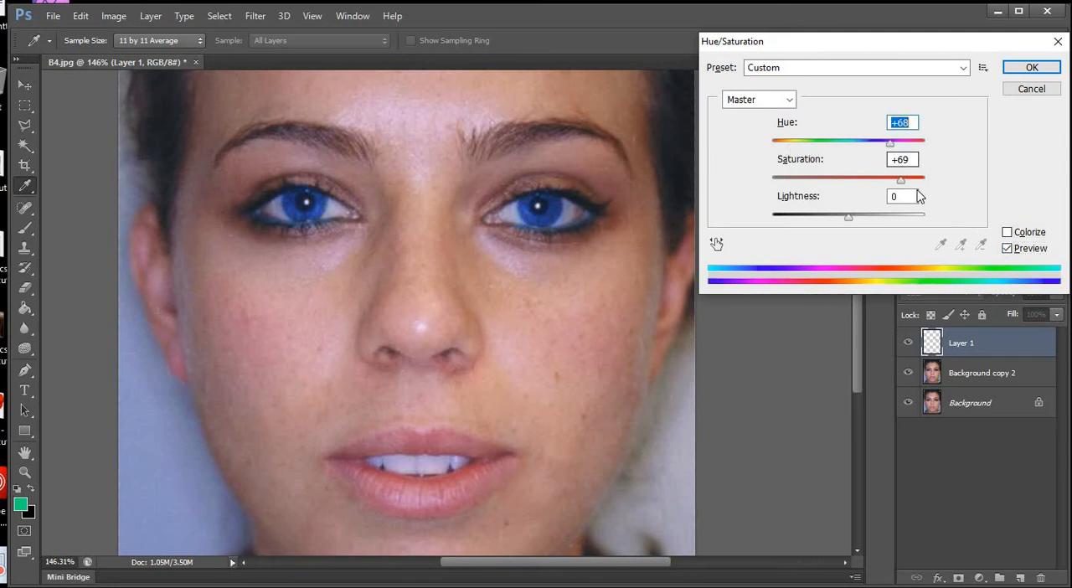
{"action": "left_click_drag", "start_coordinate": [891, 180], "coordinate": [843, 178]}
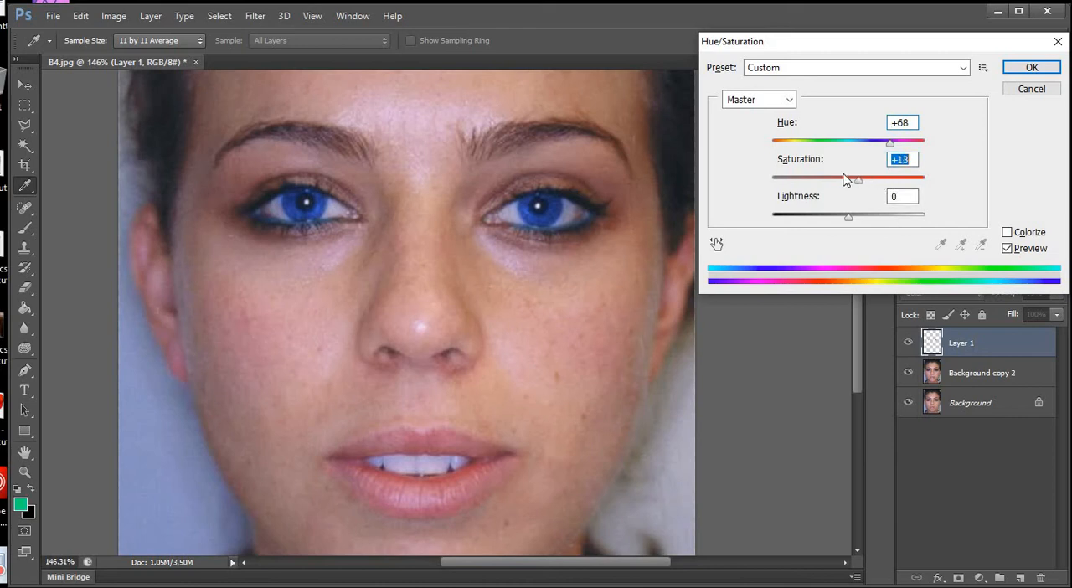
{"action": "left_click", "coordinate": [1006, 249]}
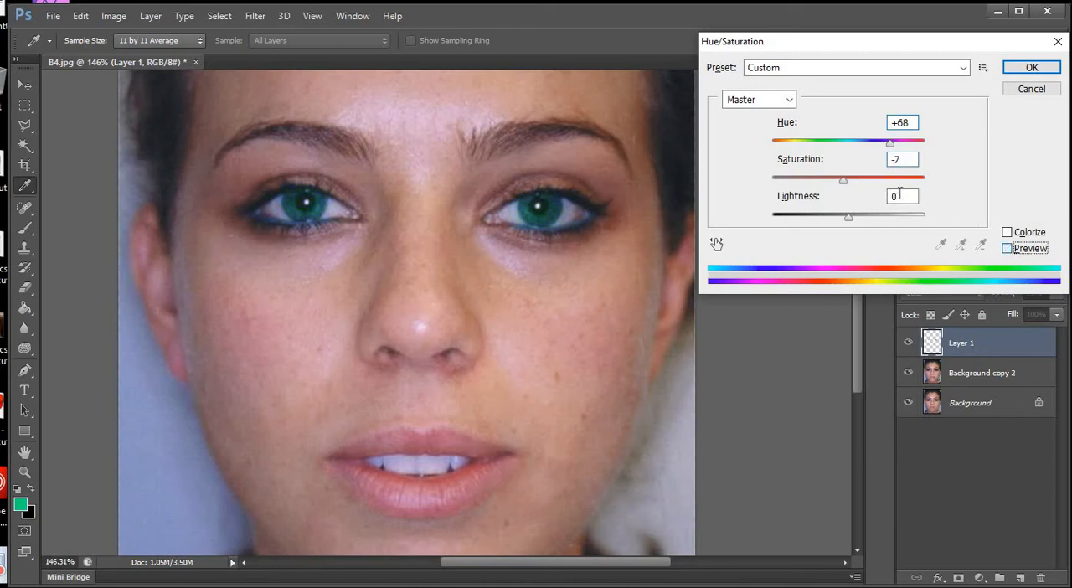
{"action": "left_click", "coordinate": [1031, 67]}
{"action": "key", "text": "e"}
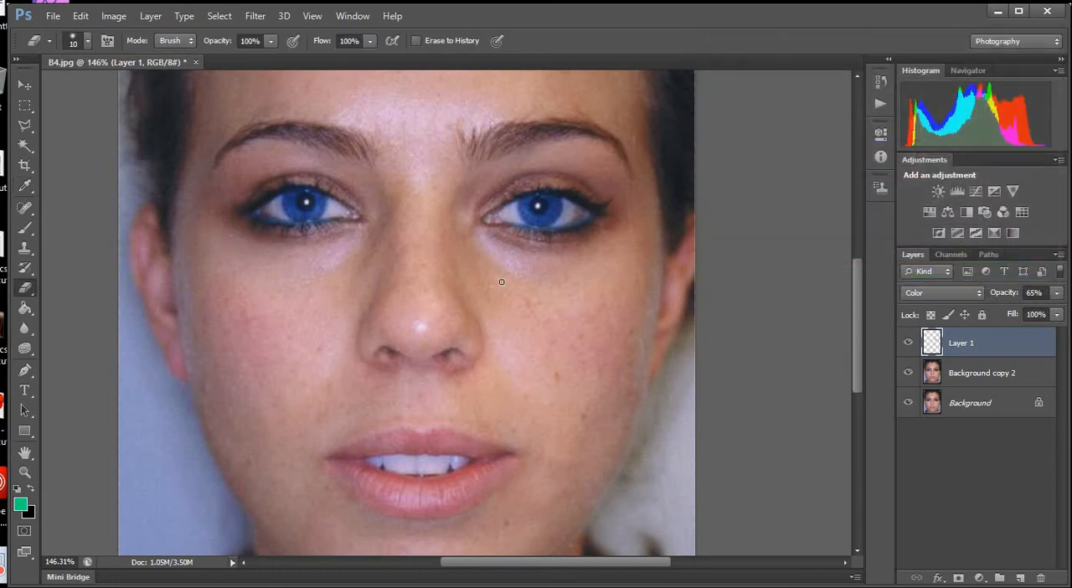
Add a new empty layer above Layer 1 and rename Layer 1 as eyes.
{"action": "scroll", "coordinate": [501, 282], "scroll_direction": "down", "scroll_amount": 5}
{"action": "scroll", "coordinate": [732, 316], "scroll_direction": "up", "scroll_amount": 4}
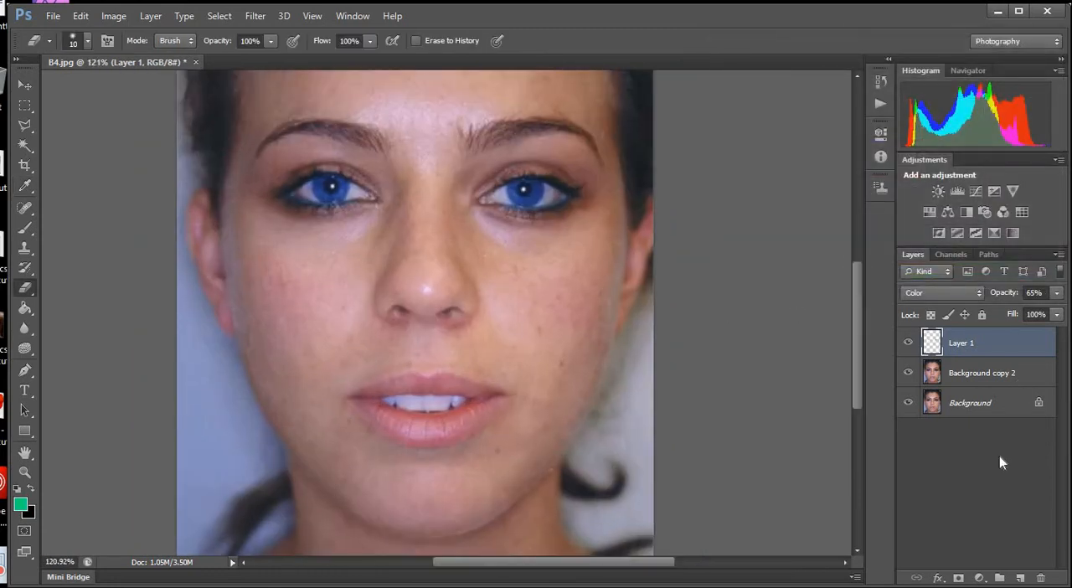
{"action": "left_click", "coordinate": [1020, 578]}
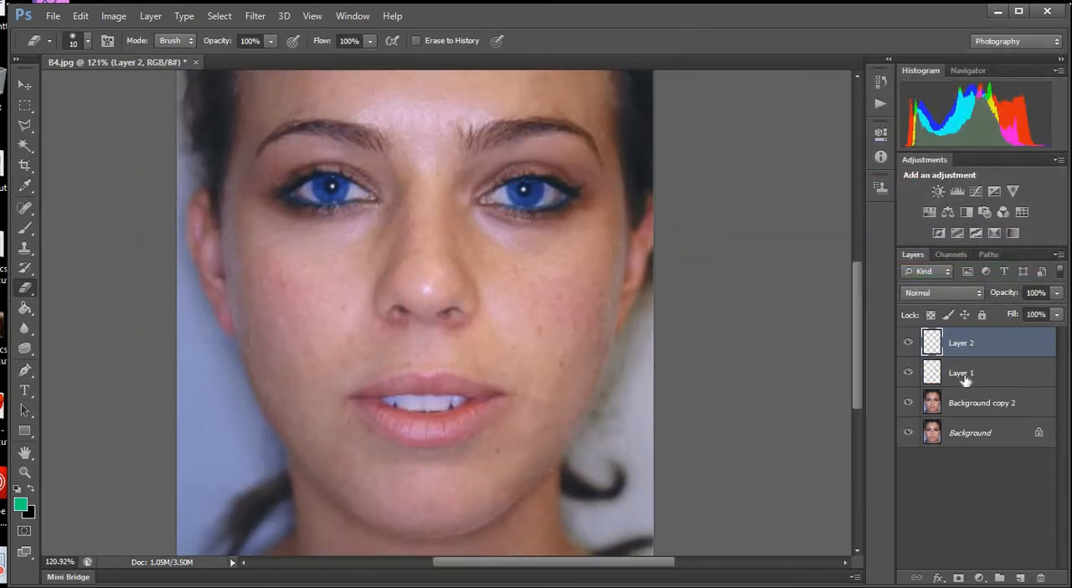
{"action": "double_click", "coordinate": [963, 375]}
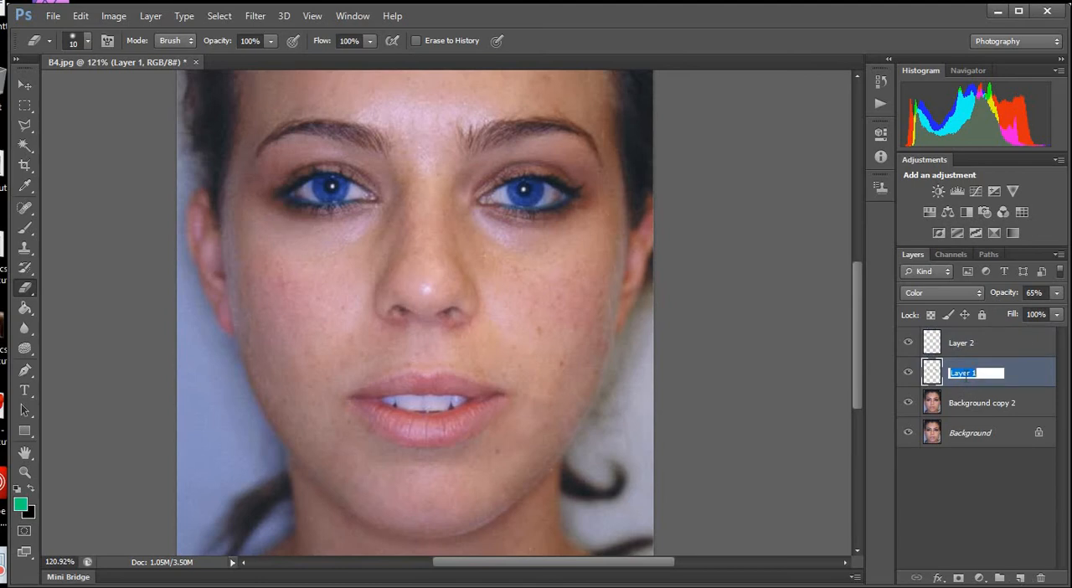
{"action": "type", "text": "eyes"}
{"action": "key", "text": "Return"}
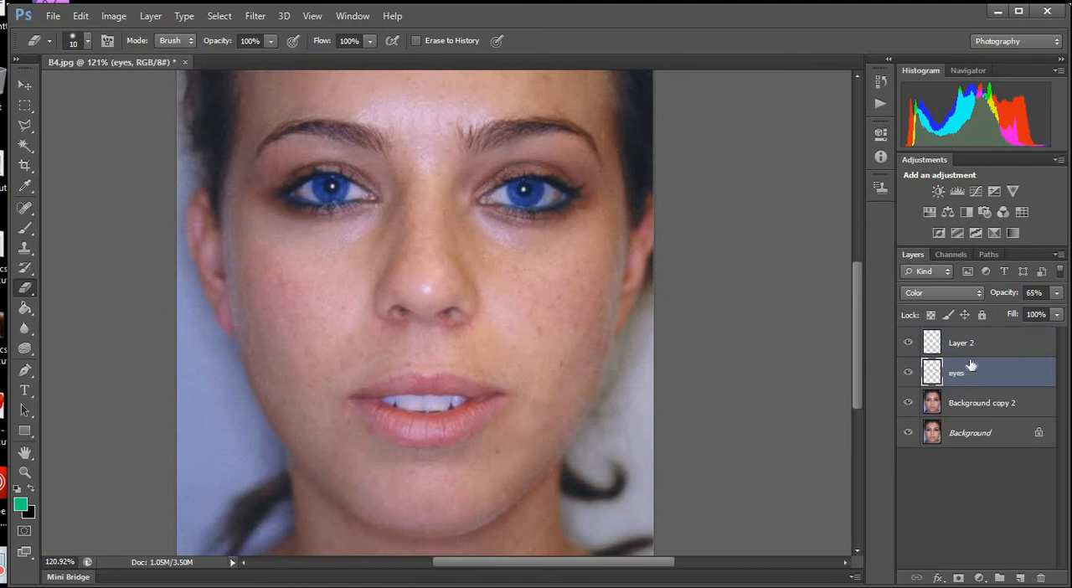
Rename the new empty top layer as lips and keep it selected.
{"action": "double_click", "coordinate": [971, 341]}
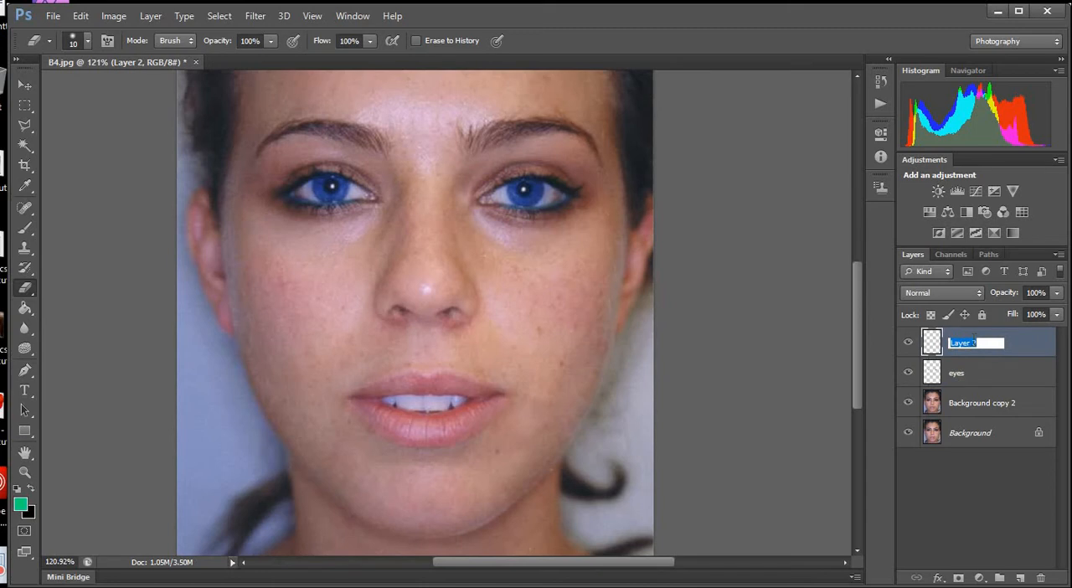
{"action": "type", "text": "lips"}
{"action": "left_click", "coordinate": [978, 497]}
{"action": "left_click", "coordinate": [957, 341]}
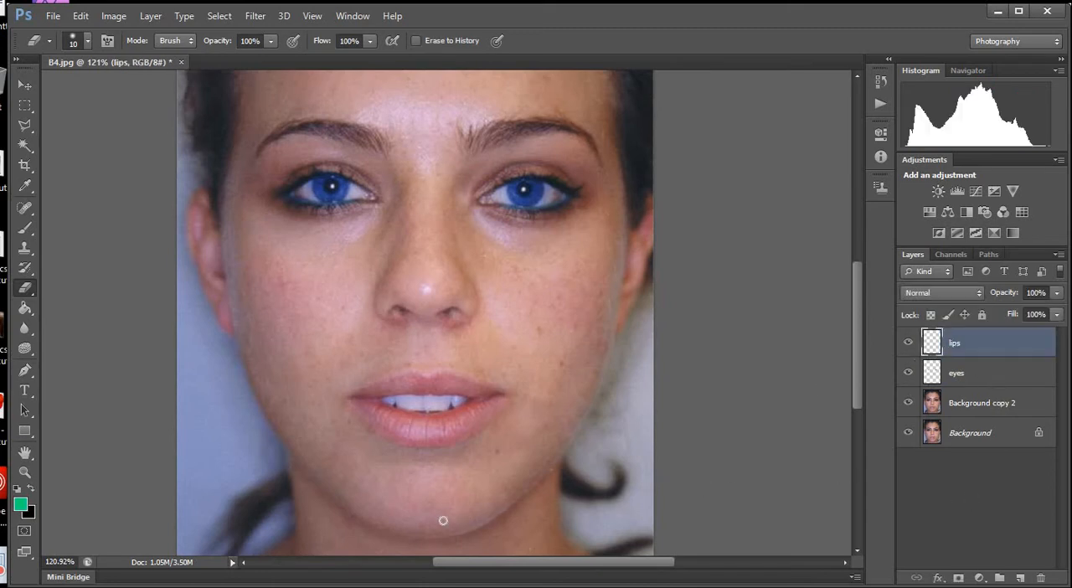
Paint both lips green on the lips layer with the Brush, using size 35 for the lower lip and size 20 for the upper.
{"action": "scroll", "coordinate": [421, 484], "scroll_direction": "up", "scroll_amount": 5}
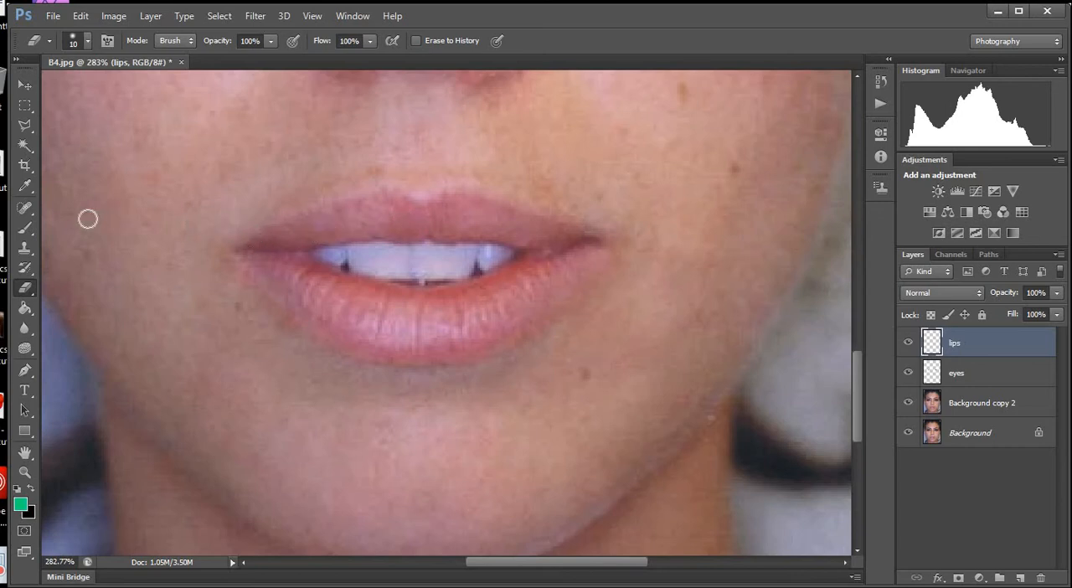
{"action": "left_click", "coordinate": [25, 228]}
{"action": "mouse_move", "coordinate": [266, 255]}
{"action": "left_mouse_down"}
{"action": "mouse_move", "coordinate": [411, 307]}
{"action": "mouse_move", "coordinate": [507, 288]}
{"action": "mouse_move", "coordinate": [564, 238]}
{"action": "mouse_move", "coordinate": [465, 324]}
{"action": "mouse_move", "coordinate": [389, 333]}
{"action": "mouse_move", "coordinate": [282, 280]}
{"action": "left_mouse_up"}
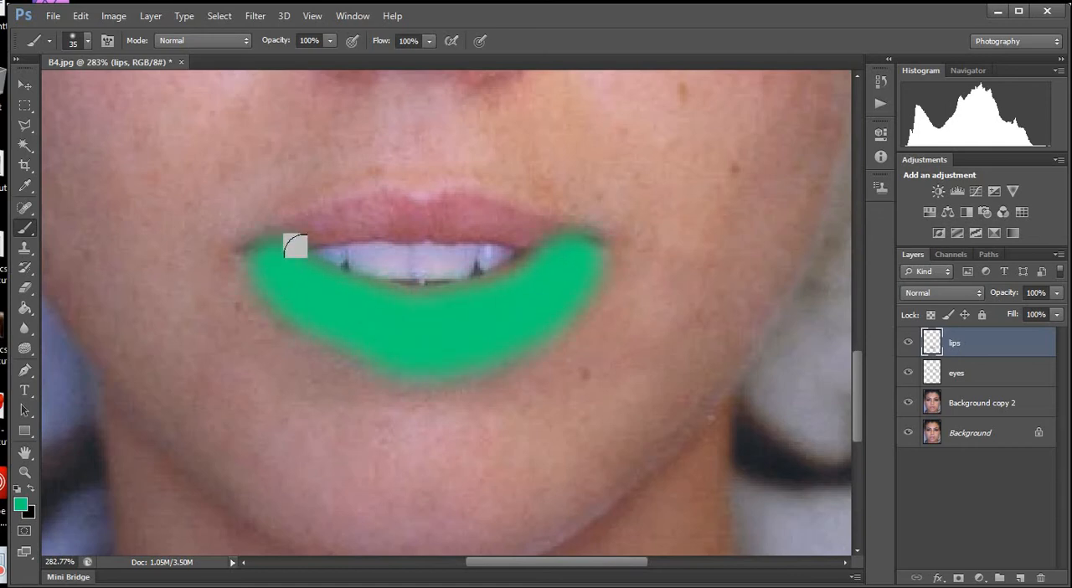
{"action": "key", "text": "bracketleft"}
{"action": "key", "text": "bracketleft"}
{"action": "key", "text": "bracketleft"}
{"action": "key", "text": "bracketright"}
{"action": "mouse_move", "coordinate": [266, 240]}
{"action": "left_mouse_down"}
{"action": "mouse_move", "coordinate": [330, 214]}
{"action": "mouse_move", "coordinate": [456, 201]}
{"action": "left_mouse_up"}
{"action": "mouse_move", "coordinate": [546, 237]}
{"action": "left_mouse_down"}
{"action": "mouse_move", "coordinate": [473, 219]}
{"action": "mouse_move", "coordinate": [318, 226]}
{"action": "mouse_move", "coordinate": [241, 253]}
{"action": "left_mouse_up"}
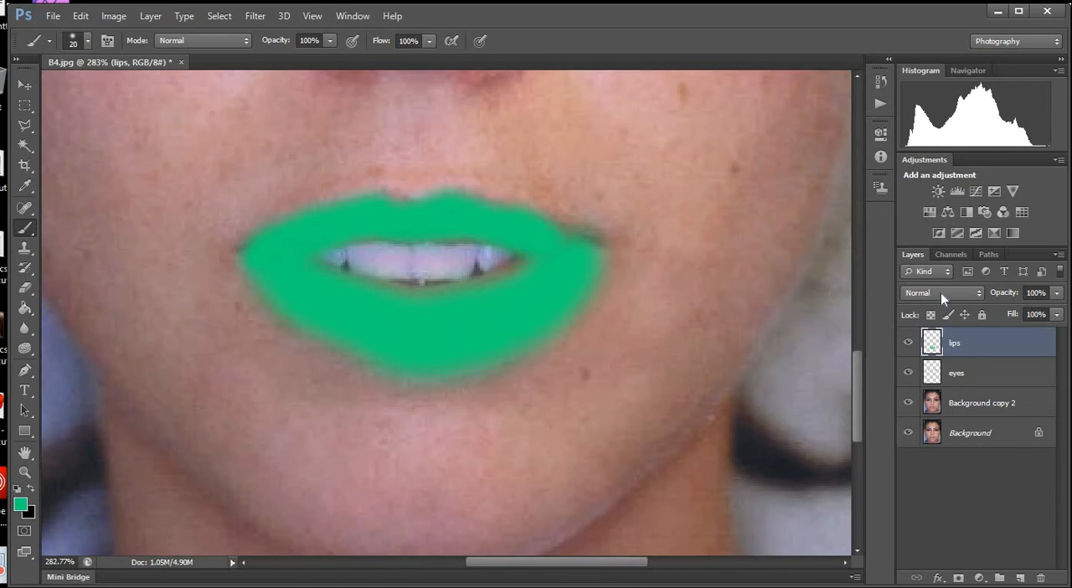
Set the blending mode of the lips layer to Overlay.
{"action": "left_click", "coordinate": [940, 292]}
{"action": "left_click", "coordinate": [921, 165]}
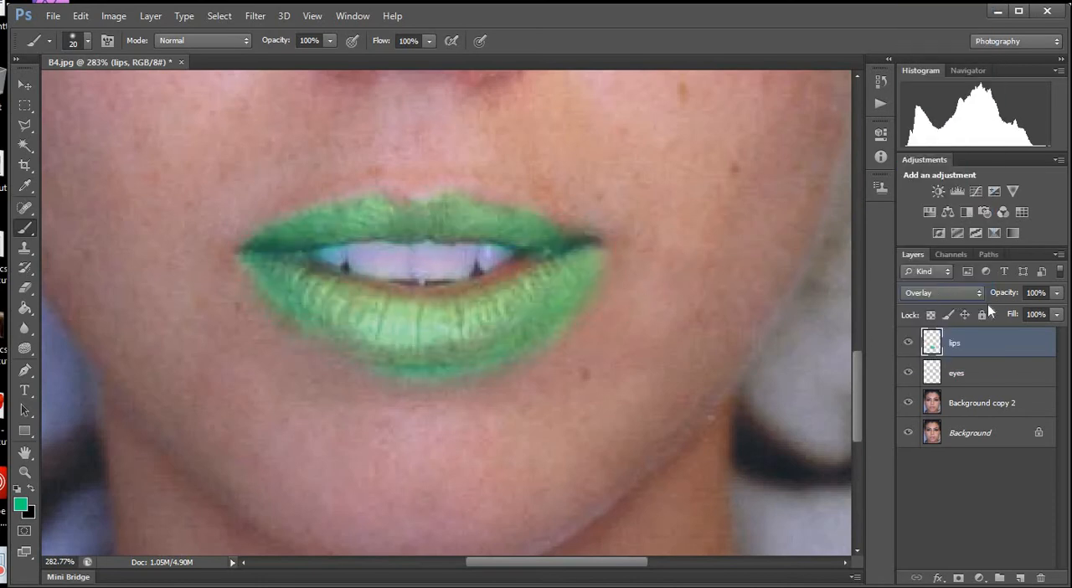
{"action": "left_click", "coordinate": [941, 292]}
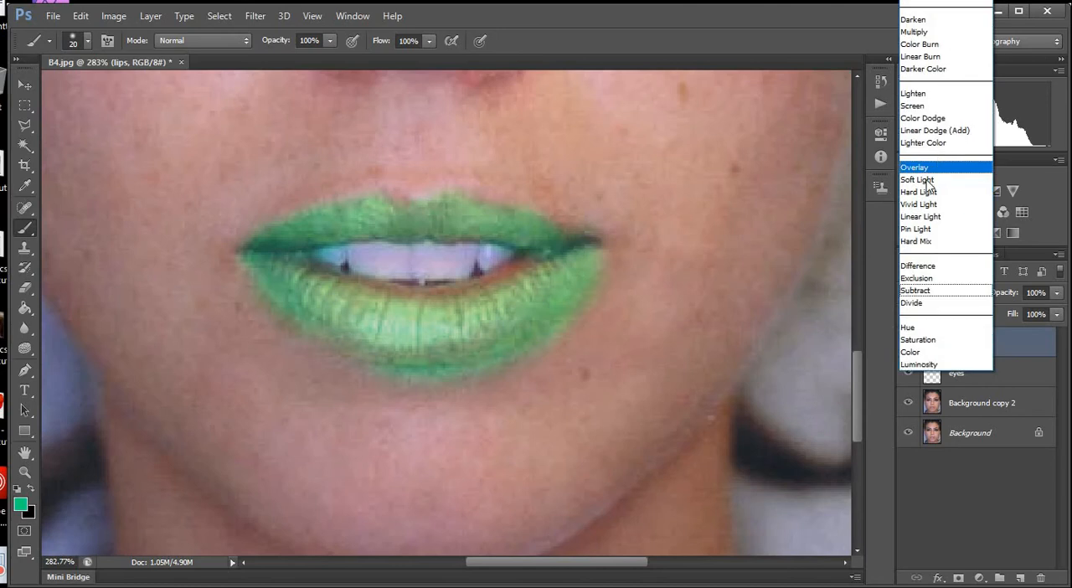
{"action": "left_click", "coordinate": [921, 167]}
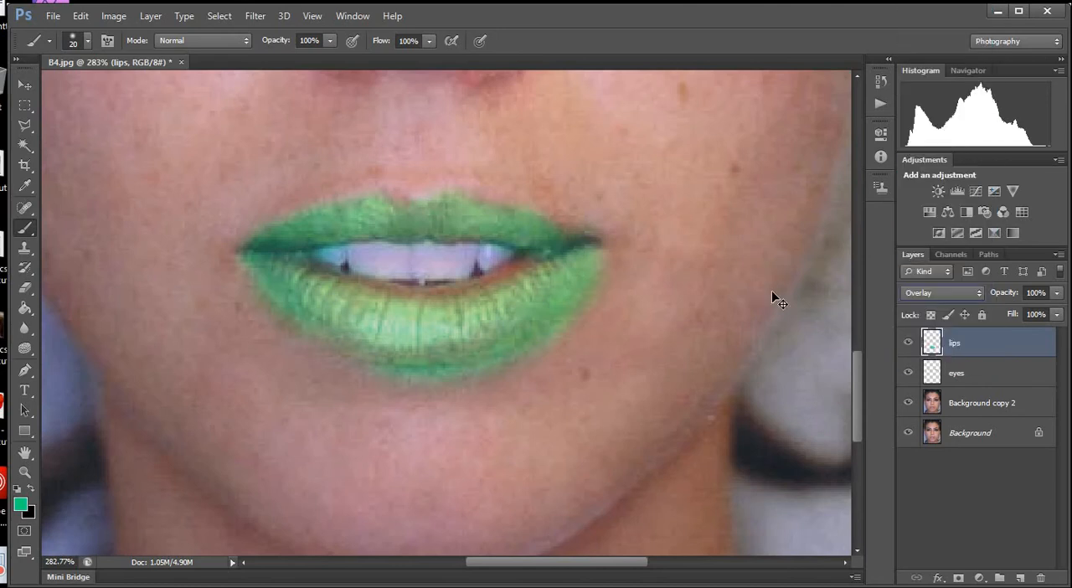
Turn the painted lips orange-red with Hue/Saturation by setting the hue to -138 and lowering the saturation.
{"action": "key", "text": "ctrl+u"}
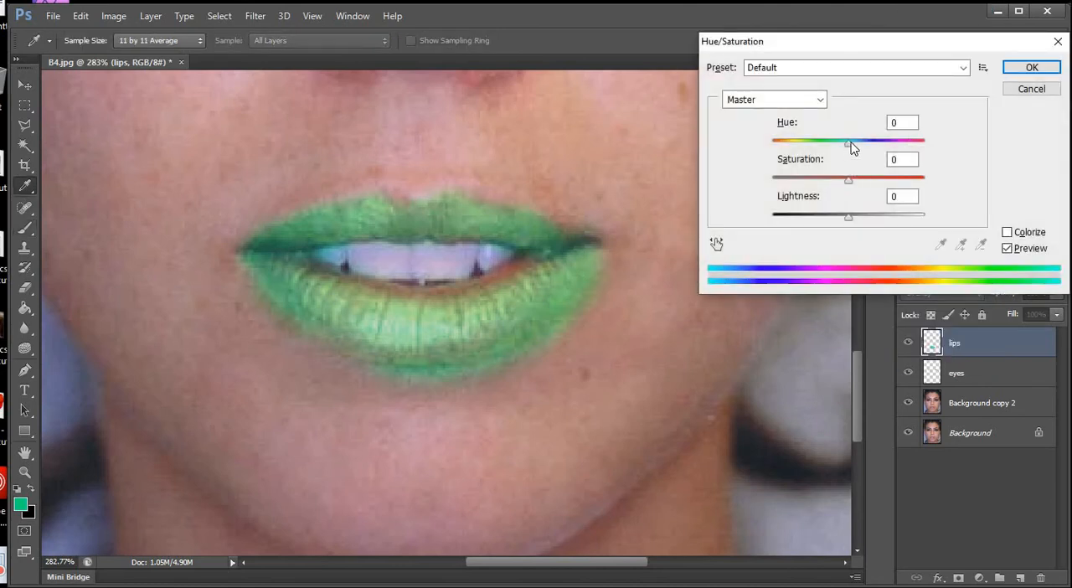
{"action": "left_click_drag", "start_coordinate": [849, 144], "coordinate": [785, 146]}
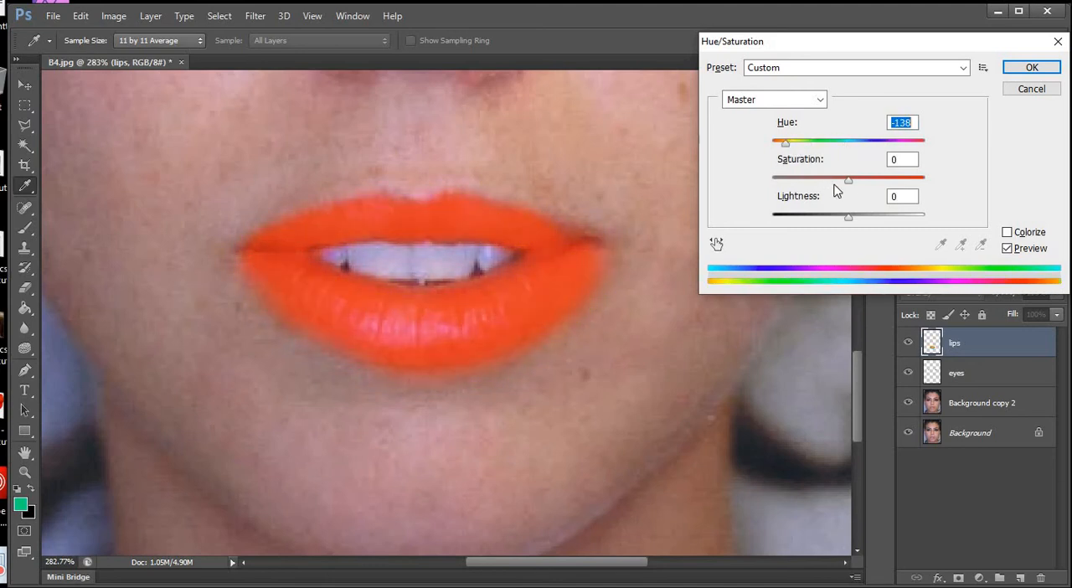
{"action": "left_click_drag", "start_coordinate": [819, 178], "coordinate": [802, 173]}
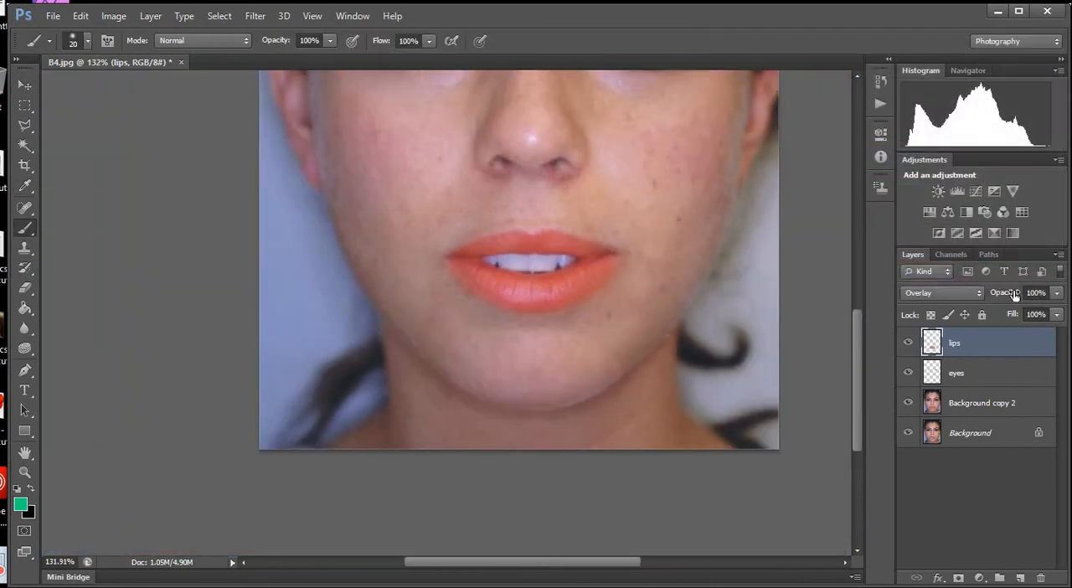
Reduce the opacity of the lips layer to 49% and compare the portrait with that layer hidden and shown.
{"action": "left_click_drag", "start_coordinate": [1014, 294], "coordinate": [910, 305]}
{"action": "left_click", "coordinate": [907, 343]}
{"action": "left_click", "coordinate": [907, 343]}
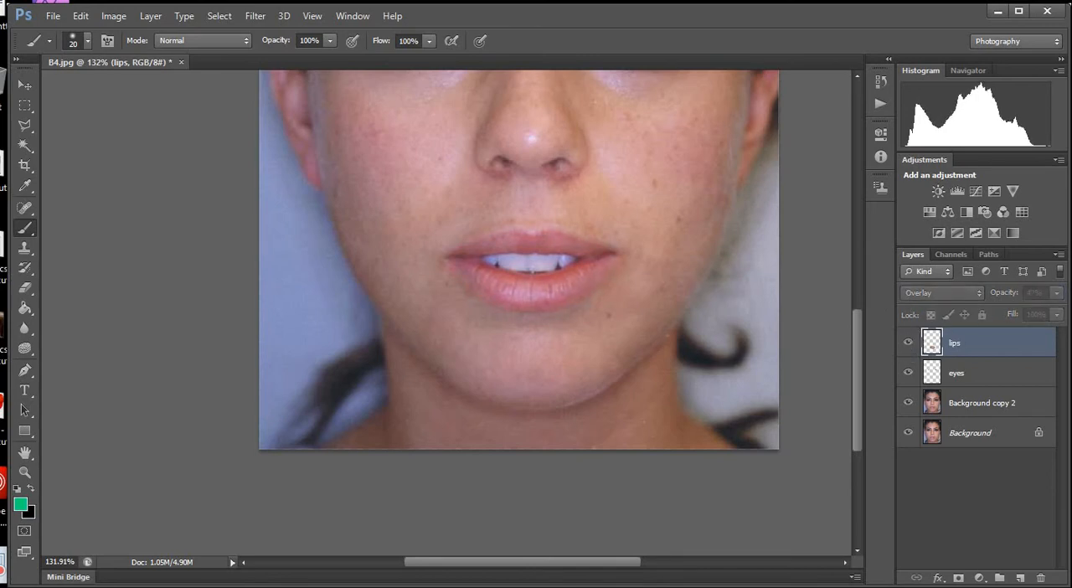
{"action": "left_click", "coordinate": [908, 343]}
{"action": "left_click", "coordinate": [909, 343]}
{"action": "scroll", "coordinate": [564, 463], "scroll_direction": "down", "scroll_amount": 5}
{"action": "scroll", "coordinate": [484, 452], "scroll_direction": "up", "scroll_amount": 5}
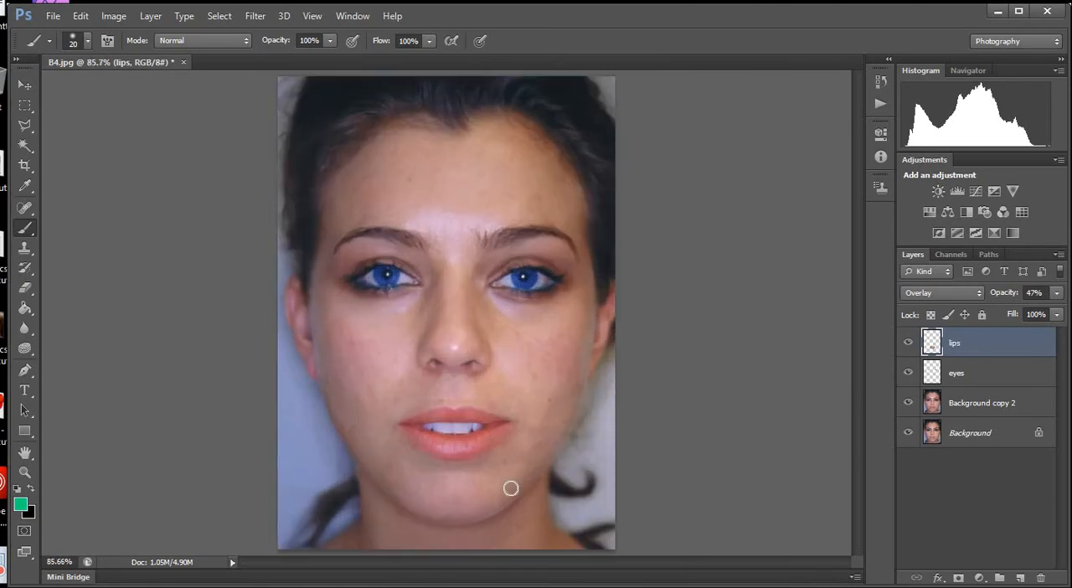
{"action": "mouse_move", "coordinate": [1004, 292]}
{"action": "left_mouse_down"}
{"action": "mouse_move", "coordinate": [1062, 289]}
{"action": "mouse_move", "coordinate": [1014, 290]}
{"action": "left_mouse_up"}
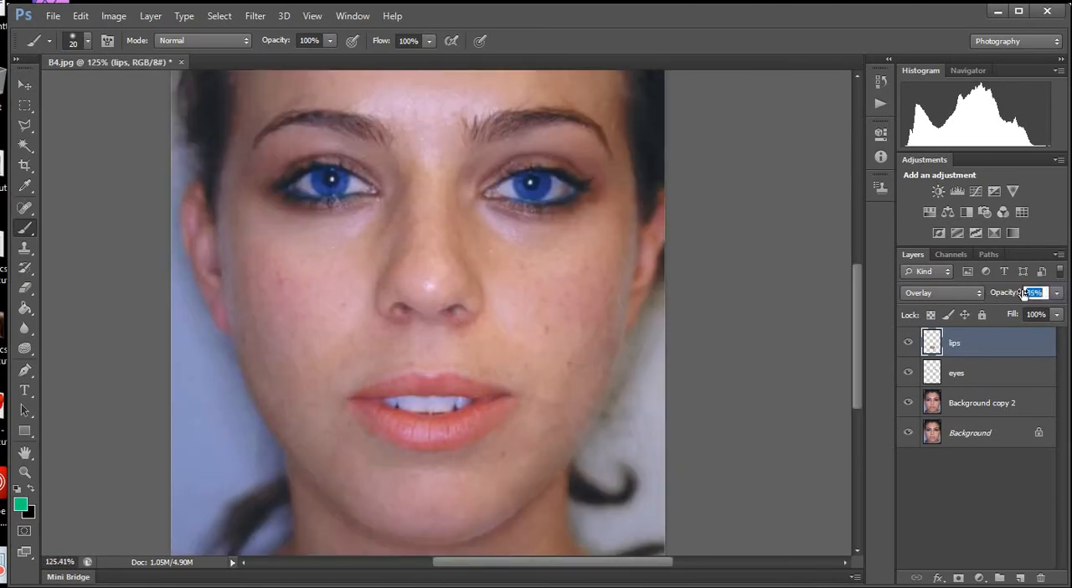
{"action": "left_click", "coordinate": [910, 343]}
{"action": "left_click", "coordinate": [911, 343]}
{"action": "left_click", "coordinate": [910, 343]}
Switch the blending mode of the lips layer to Color.
{"action": "scroll", "coordinate": [539, 391], "scroll_direction": "down", "scroll_amount": 2}
{"action": "scroll", "coordinate": [482, 477], "scroll_direction": "up", "scroll_amount": 5}
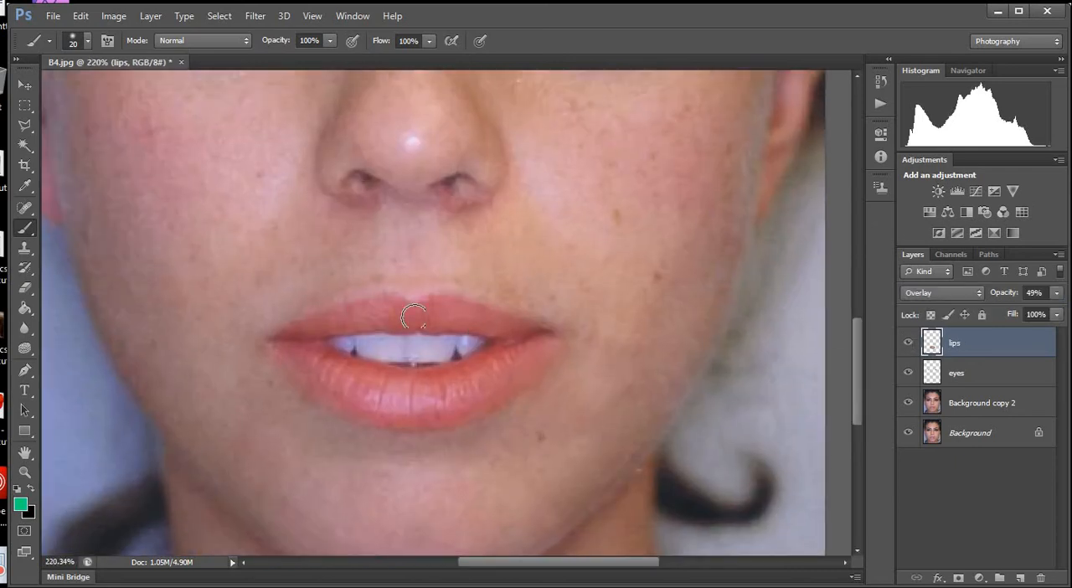
{"action": "key", "text": "ctrl+0"}
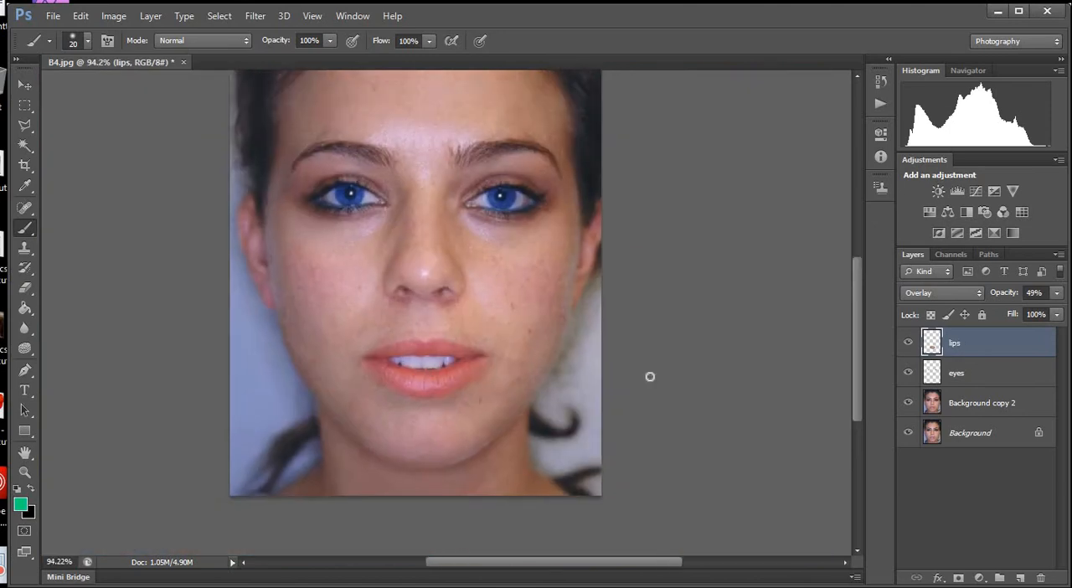
{"action": "scroll", "coordinate": [531, 476], "scroll_direction": "up", "scroll_amount": 3}
{"action": "scroll", "coordinate": [763, 431], "scroll_direction": "down", "scroll_amount": 1}
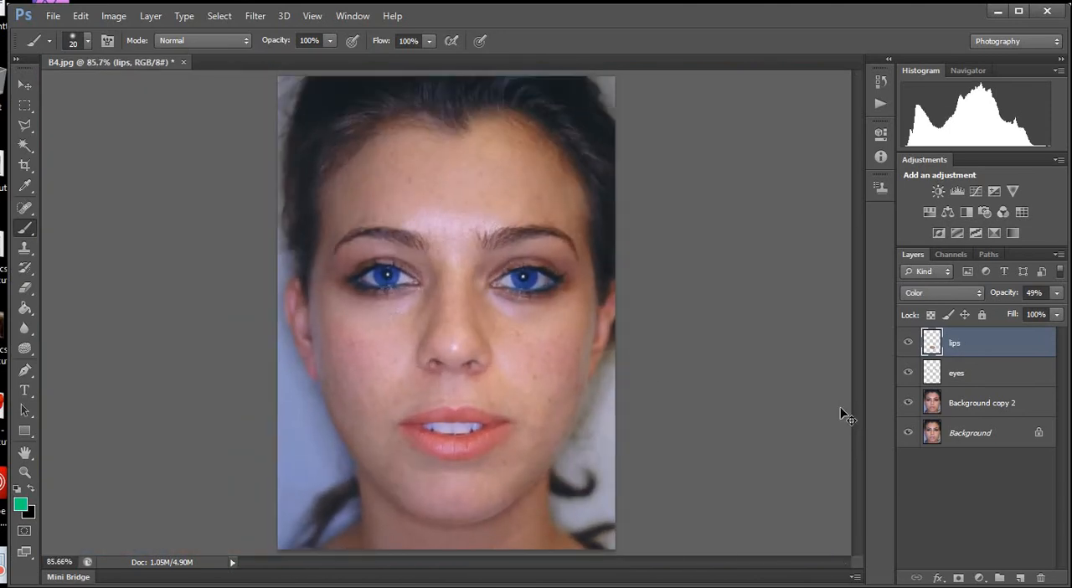
Delete the lips and eyes layers.
{"action": "key", "text": "Delete"}
{"action": "key", "text": "Delete"}
Compare the retouched skin with the original portrait by hiding and showing Background copy 2 repeatedly.
{"action": "left_click", "coordinate": [911, 344]}
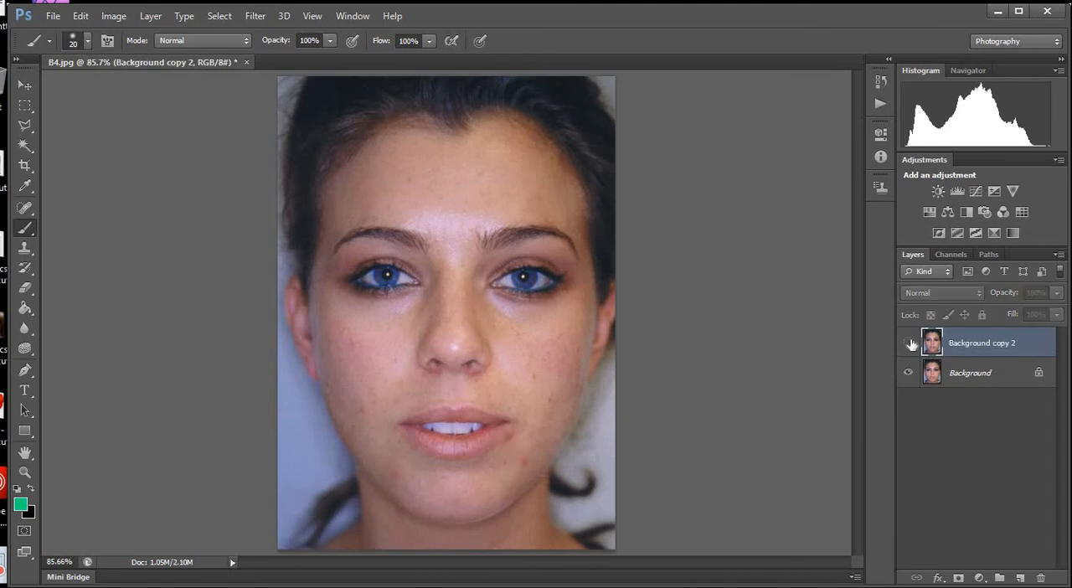
{"action": "left_click", "coordinate": [911, 344]}
{"action": "left_click", "coordinate": [911, 343]}
{"action": "left_click", "coordinate": [911, 343]}
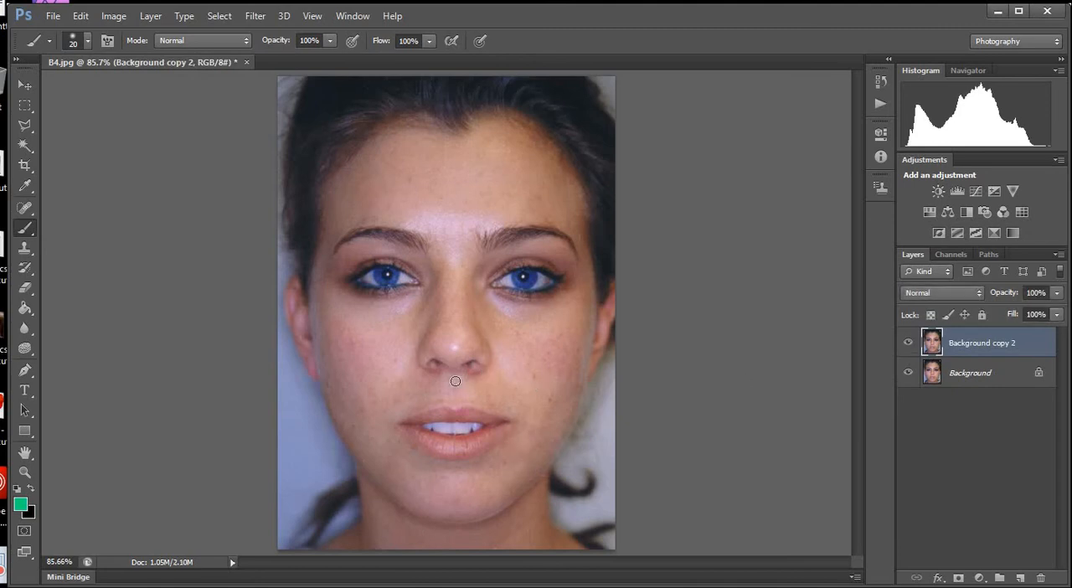
{"action": "left_click", "coordinate": [909, 345]}
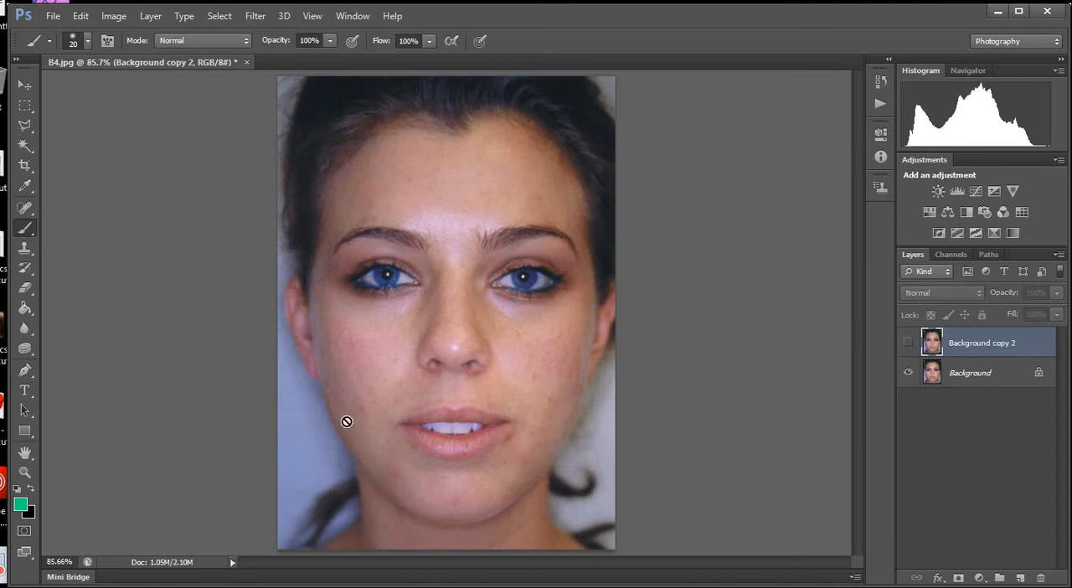
Check the retouched mouth and chin area at close range with Background copy 2 hidden and shown.
{"action": "left_click", "coordinate": [911, 344]}
{"action": "left_click", "coordinate": [911, 343]}
{"action": "left_click", "coordinate": [911, 343]}
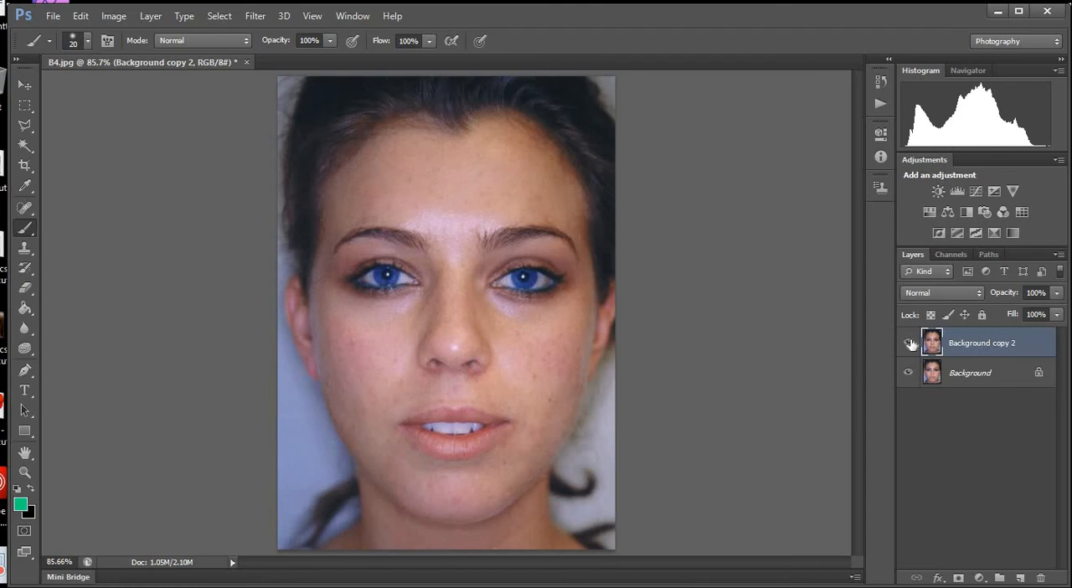
{"action": "left_click", "coordinate": [911, 344]}
{"action": "left_click", "coordinate": [911, 344]}
{"action": "scroll", "coordinate": [551, 470], "scroll_direction": "up", "scroll_amount": 2}
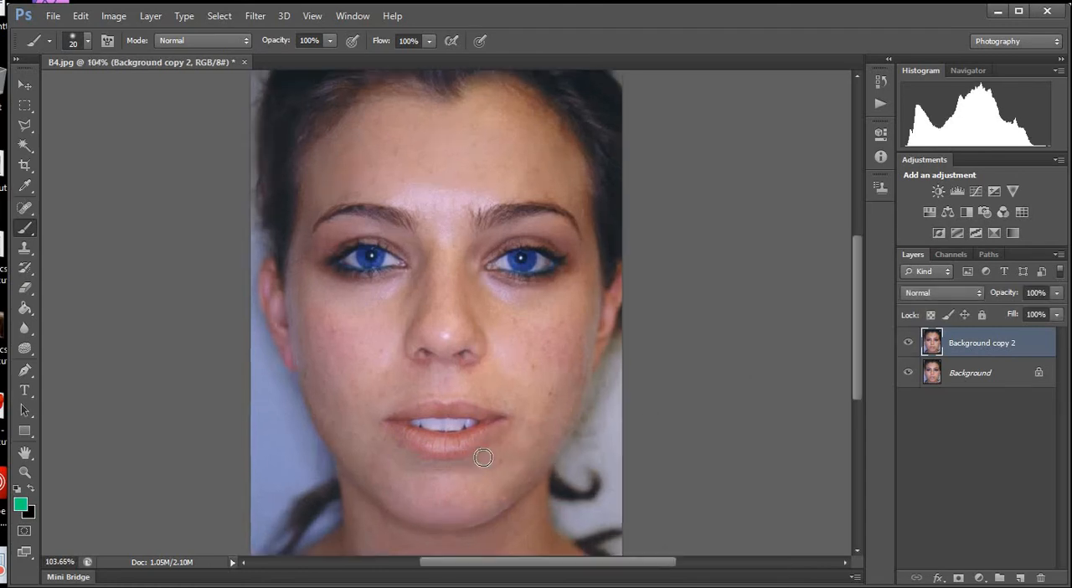
{"action": "scroll", "coordinate": [483, 457], "scroll_direction": "up", "scroll_amount": 2}
{"action": "left_click", "coordinate": [909, 344]}
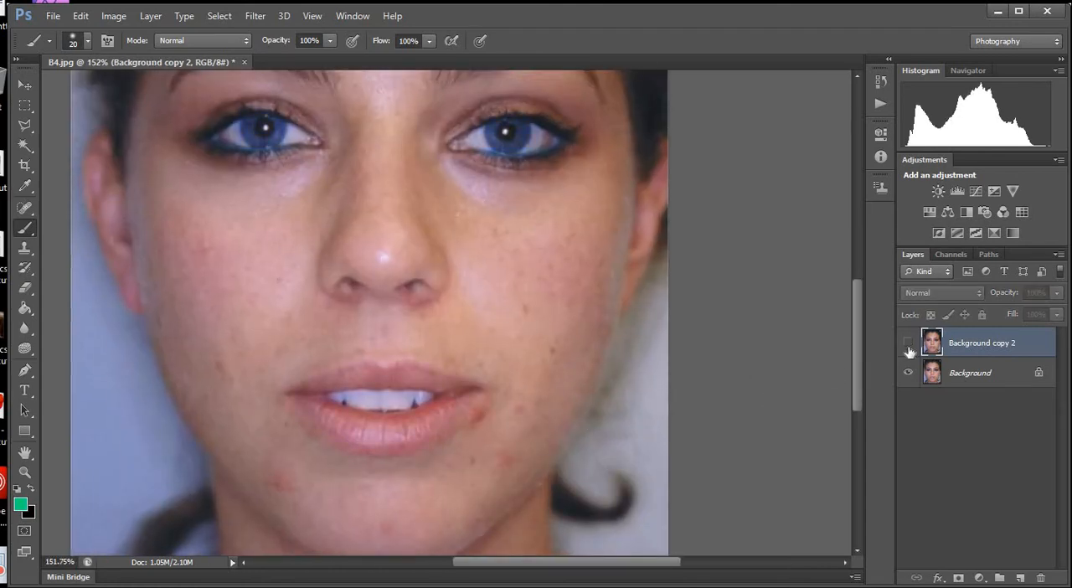
{"action": "left_click", "coordinate": [909, 344]}
{"action": "scroll", "coordinate": [654, 379], "scroll_direction": "down", "scroll_amount": 4}
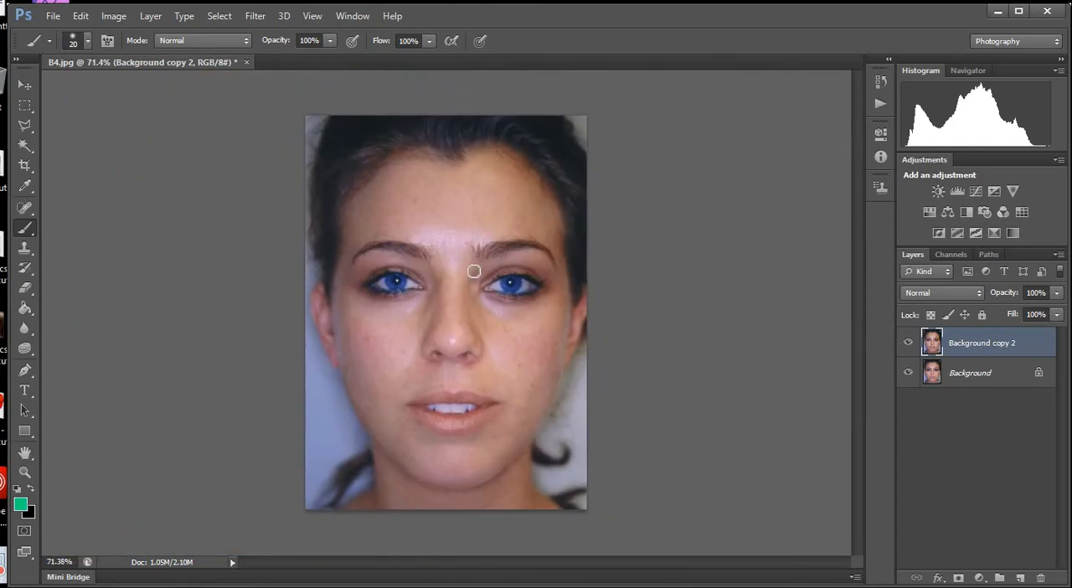
Add a new empty layer above Background copy 2 and activate the Clone Stamp tool for it.
{"action": "scroll", "coordinate": [473, 270], "scroll_direction": "up", "scroll_amount": 5}
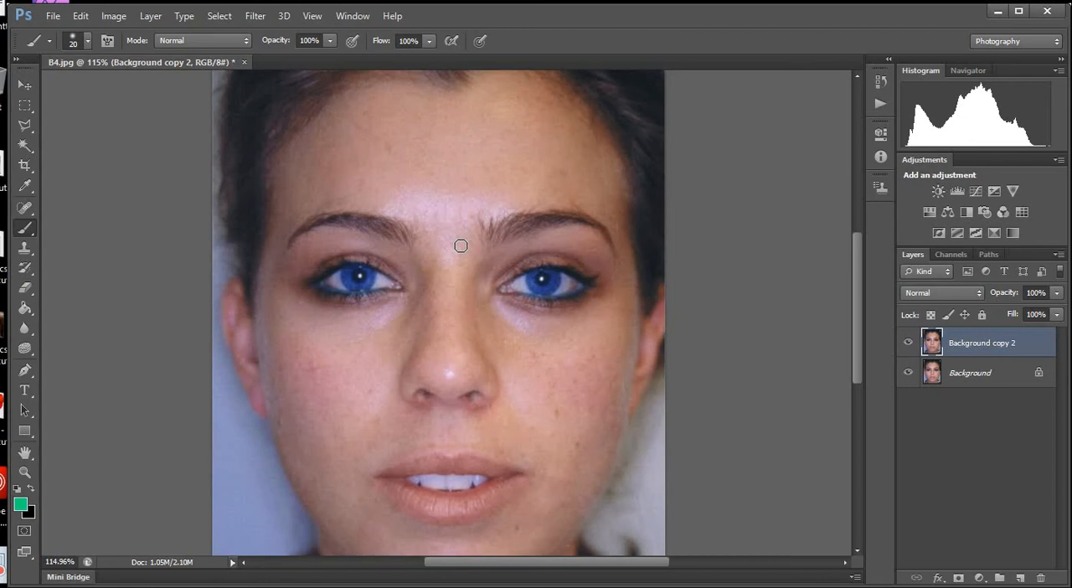
{"action": "scroll", "coordinate": [420, 266], "scroll_direction": "up", "scroll_amount": 2}
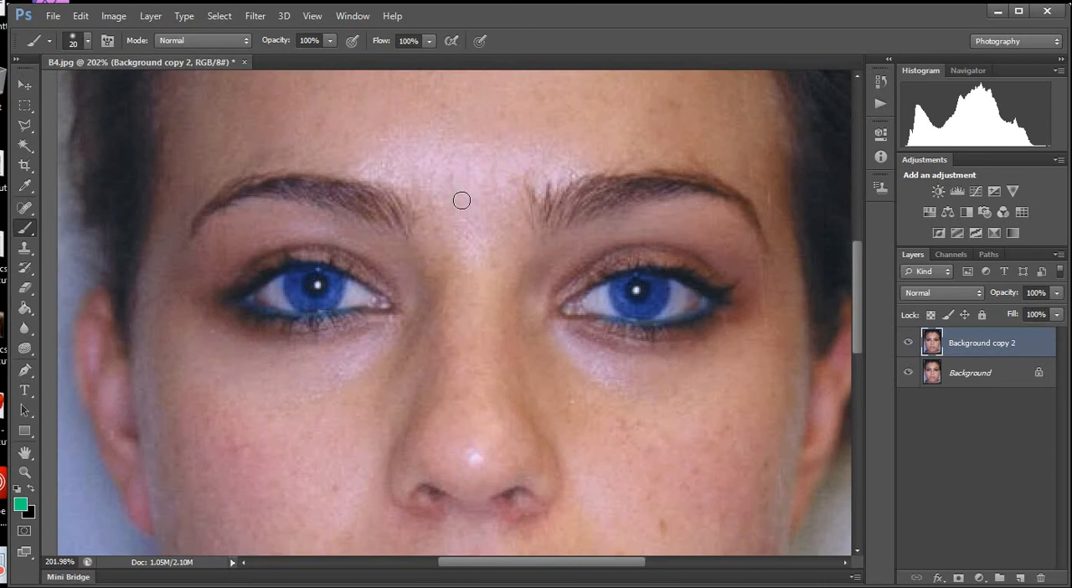
{"action": "scroll", "coordinate": [462, 201], "scroll_direction": "down", "scroll_amount": 1}
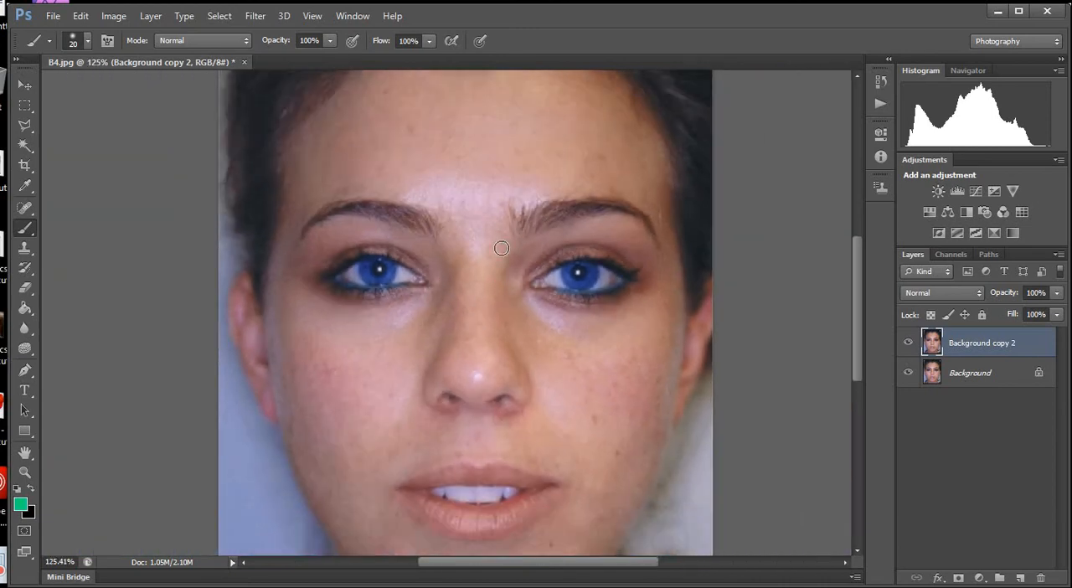
{"action": "scroll", "coordinate": [501, 294], "scroll_direction": "down", "scroll_amount": 1}
{"action": "scroll", "coordinate": [502, 415], "scroll_direction": "down", "scroll_amount": 3}
{"action": "scroll", "coordinate": [445, 207], "scroll_direction": "up", "scroll_amount": 3}
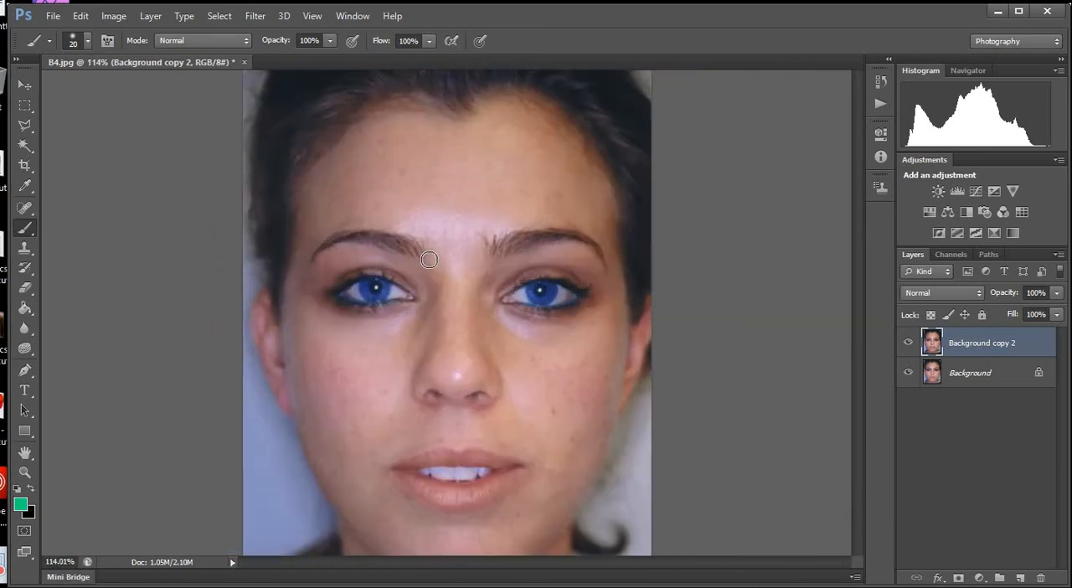
{"action": "left_click", "coordinate": [1019, 579]}
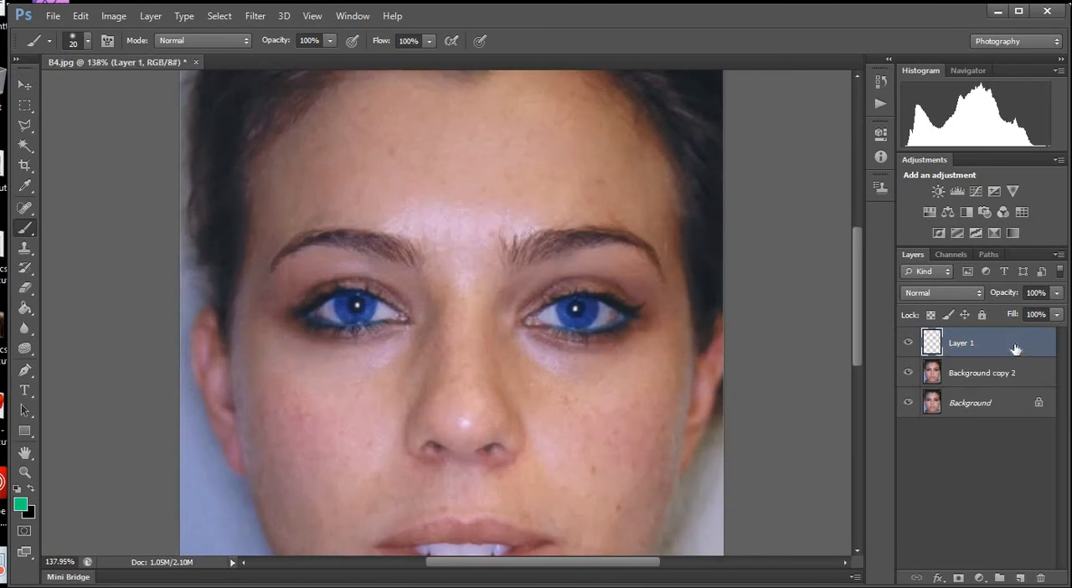
{"action": "left_click", "coordinate": [24, 248]}
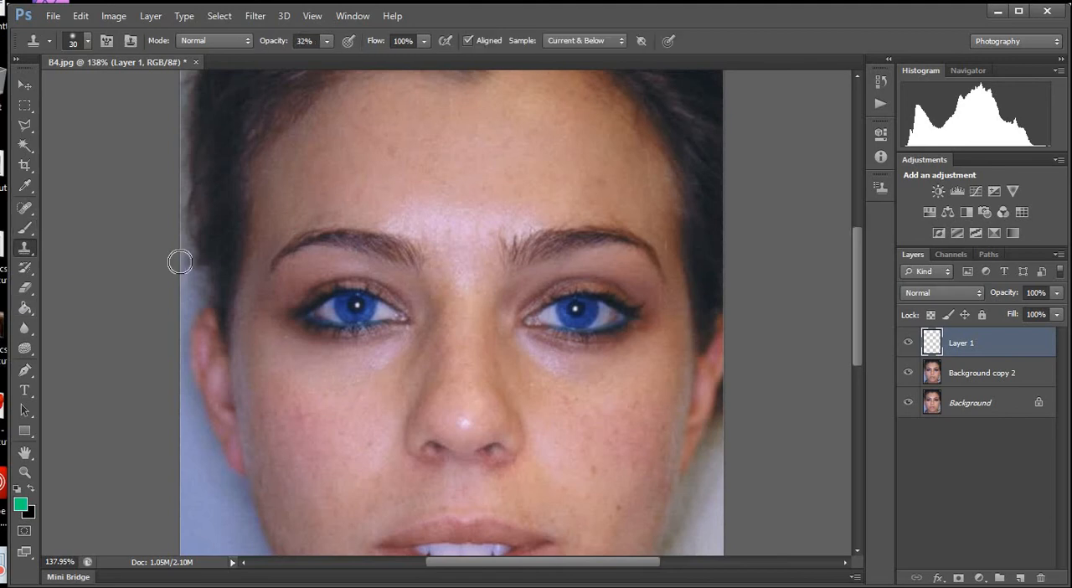
Try cloning one eye onto the middle of the forehead at 32% opacity, and undo the strokes.
{"action": "left_click", "coordinate": [361, 305], "text": "alt"}
{"action": "left_click", "coordinate": [457, 133]}
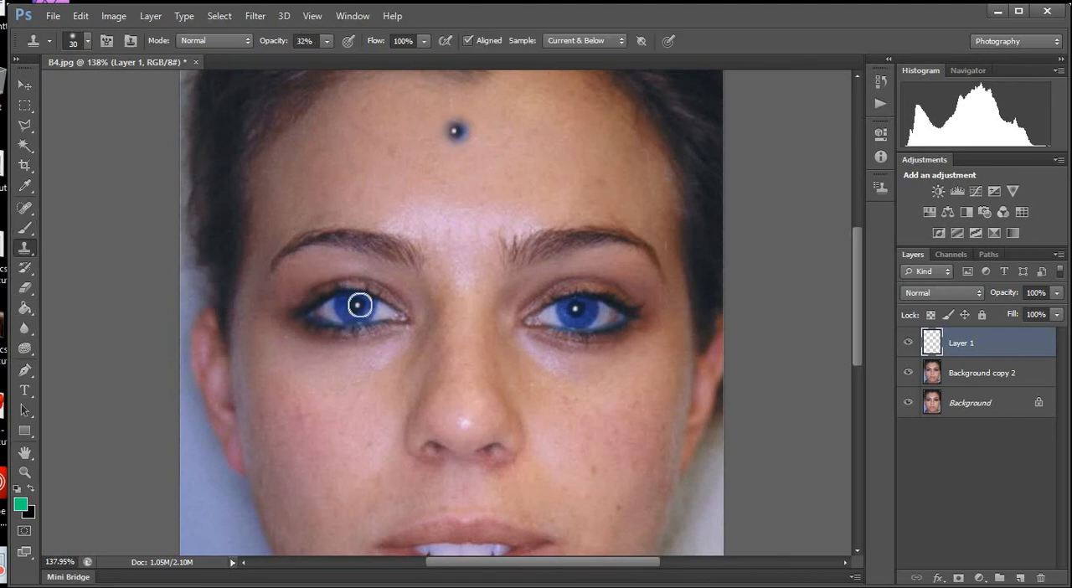
{"action": "key", "text": "ctrl+z"}
{"action": "mouse_move", "coordinate": [487, 167]}
{"action": "left_mouse_down"}
{"action": "mouse_move", "coordinate": [438, 177]}
{"action": "mouse_move", "coordinate": [468, 182]}
{"action": "mouse_move", "coordinate": [414, 174]}
{"action": "mouse_move", "coordinate": [489, 178]}
{"action": "mouse_move", "coordinate": [419, 181]}
{"action": "mouse_move", "coordinate": [440, 188]}
{"action": "mouse_move", "coordinate": [436, 159]}
{"action": "mouse_move", "coordinate": [469, 168]}
{"action": "left_mouse_up"}
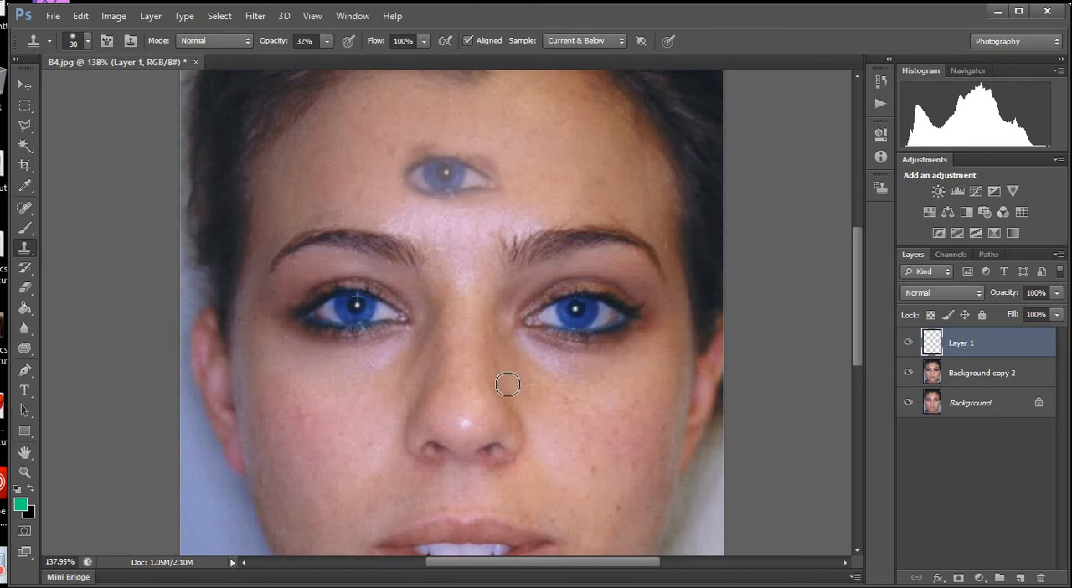
{"action": "key", "text": "ctrl+alt+z"}
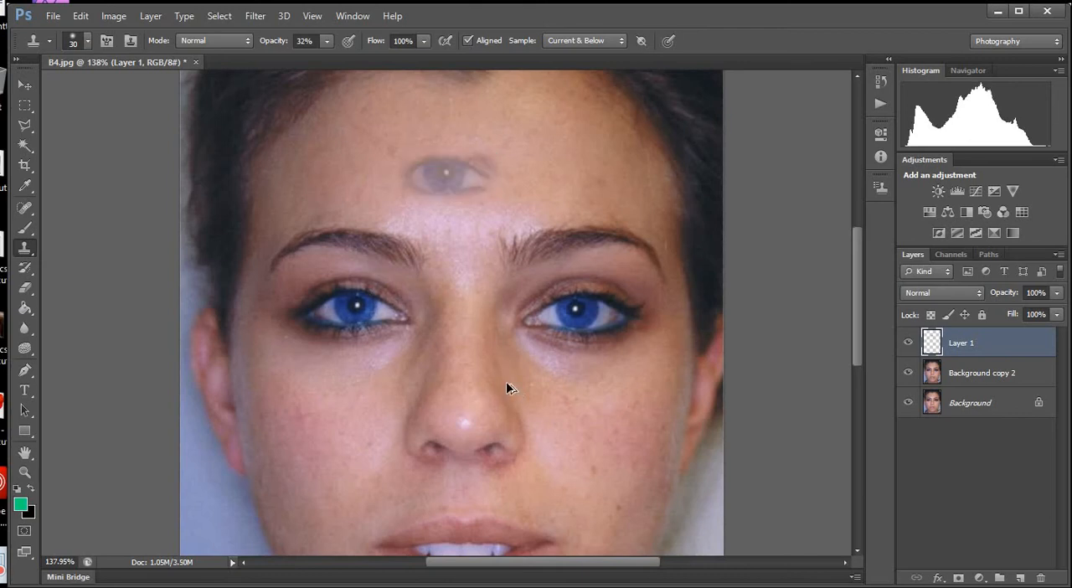
{"action": "key", "text": "ctrl+alt+z"}
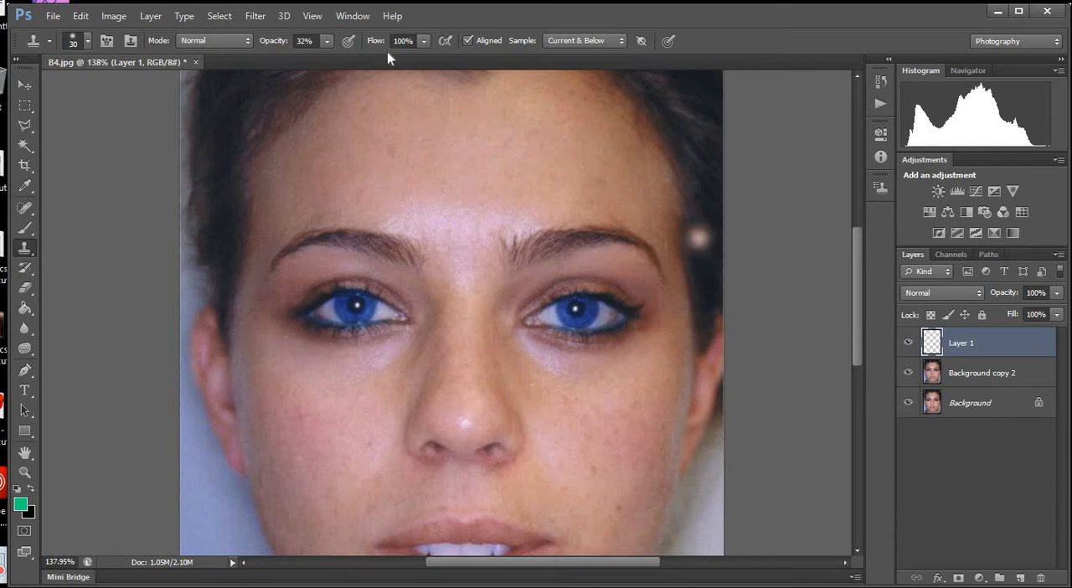
Try sampling from Current Layer only with the Clone Stamp, and return the sampling option to Current & Below.
{"action": "left_click", "coordinate": [581, 42]}
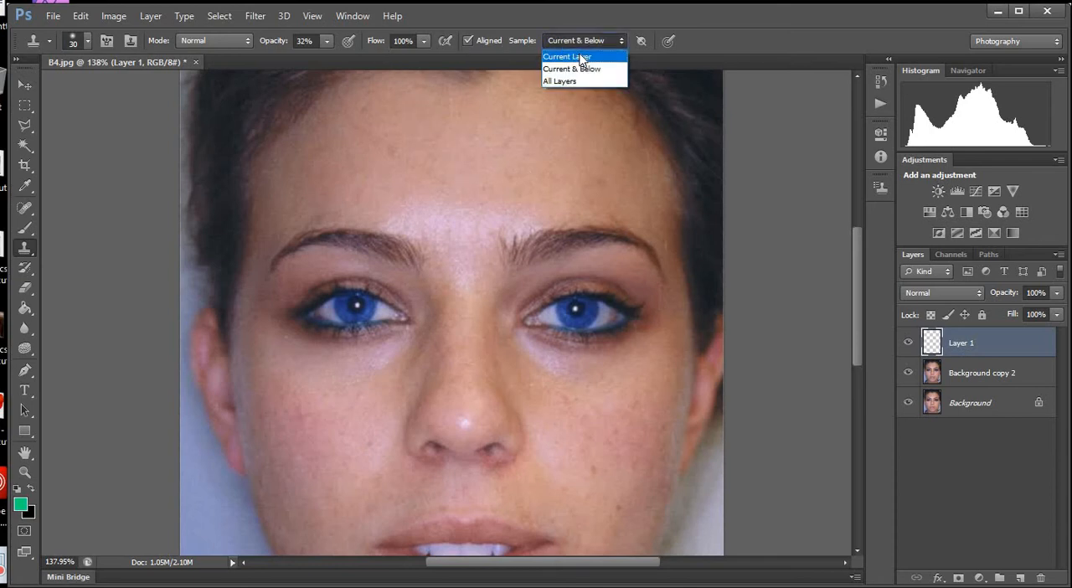
{"action": "left_click", "coordinate": [582, 57]}
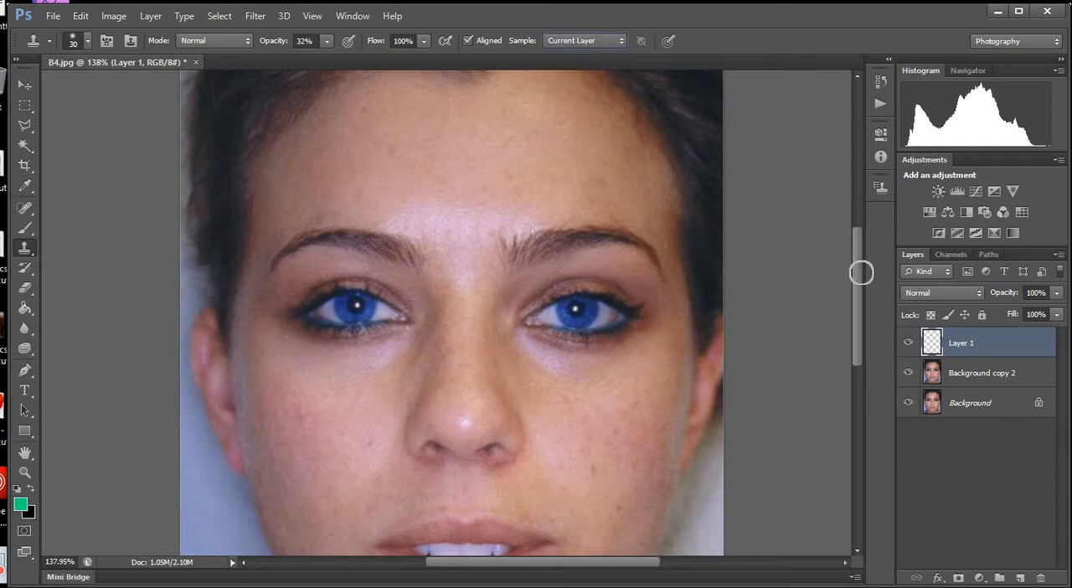
{"action": "left_click", "coordinate": [438, 209], "text": "alt"}
{"action": "left_click", "coordinate": [569, 38]}
{"action": "left_click", "coordinate": [574, 57]}
{"action": "left_click_drag", "start_coordinate": [591, 356], "coordinate": [590, 368]}
Set the Clone Stamp brush size to 66 px and undo the trial dabs on the forehead.
{"action": "left_click", "coordinate": [87, 41]}
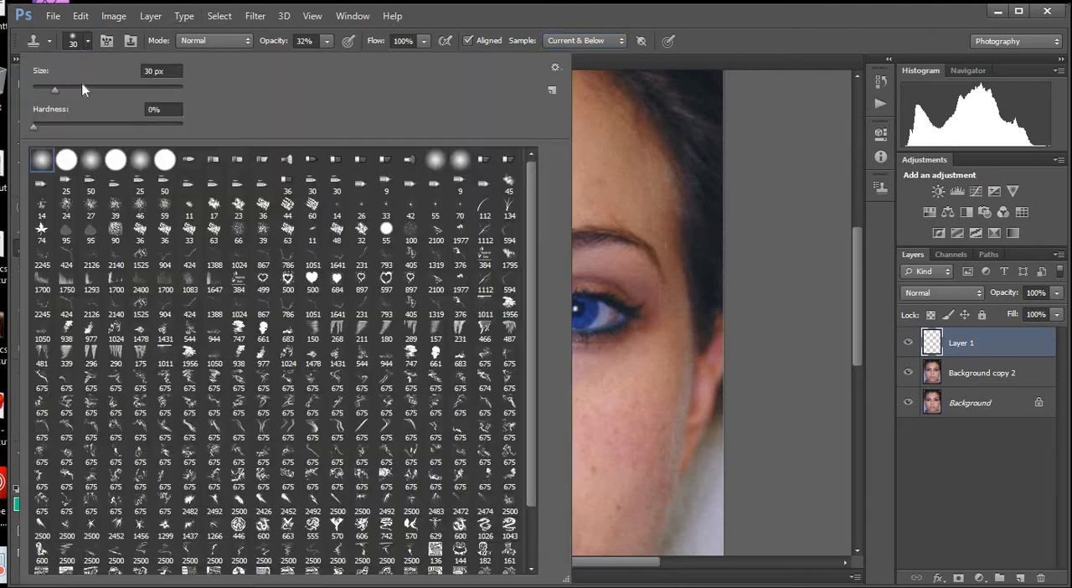
{"action": "left_click", "coordinate": [82, 88]}
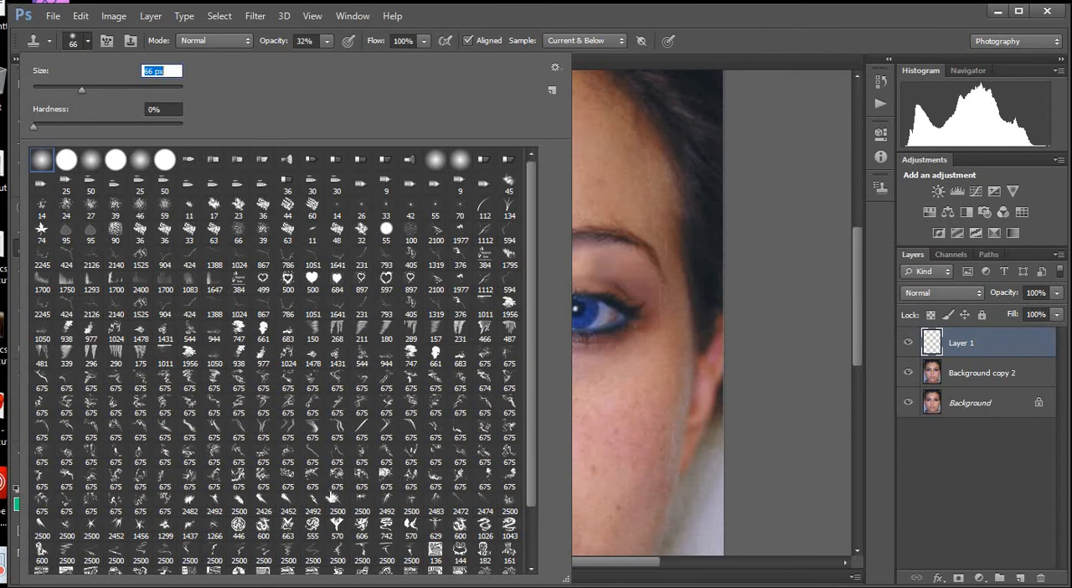
{"action": "left_click", "coordinate": [588, 192]}
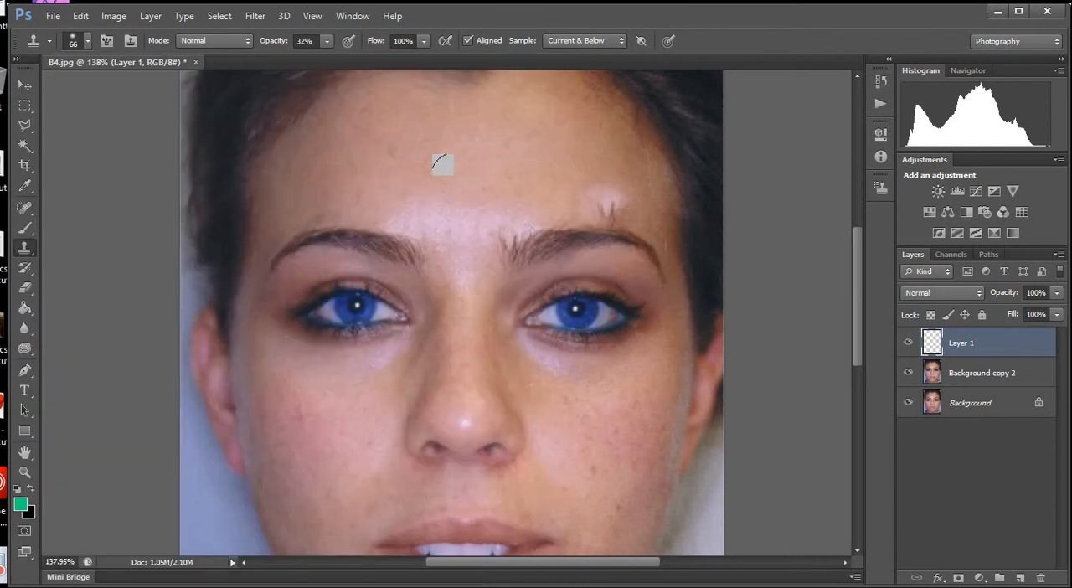
{"action": "key", "text": "ctrl+alt+z"}
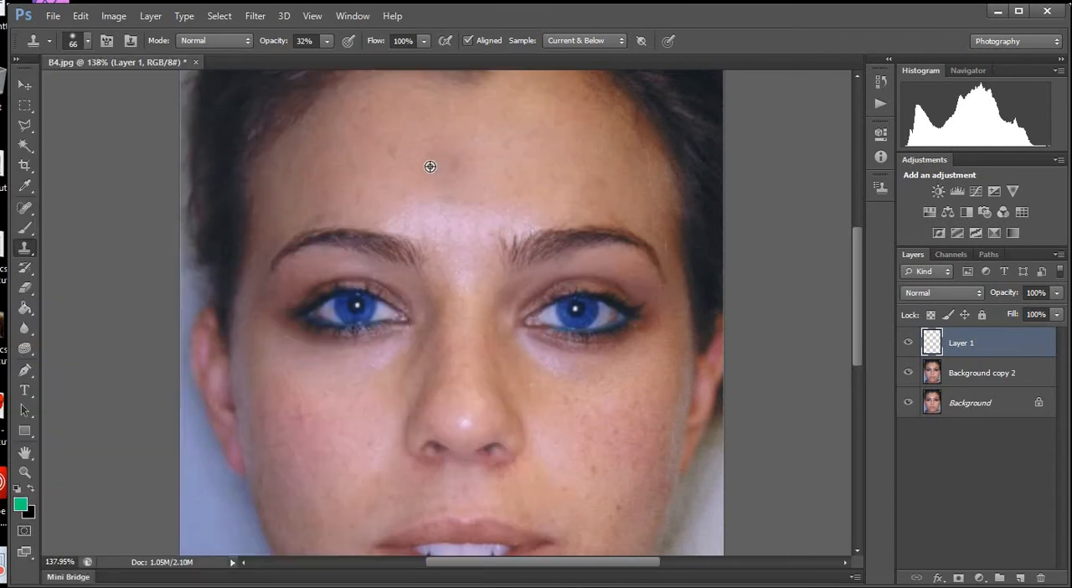
{"action": "key", "text": "ctrl+alt+z"}
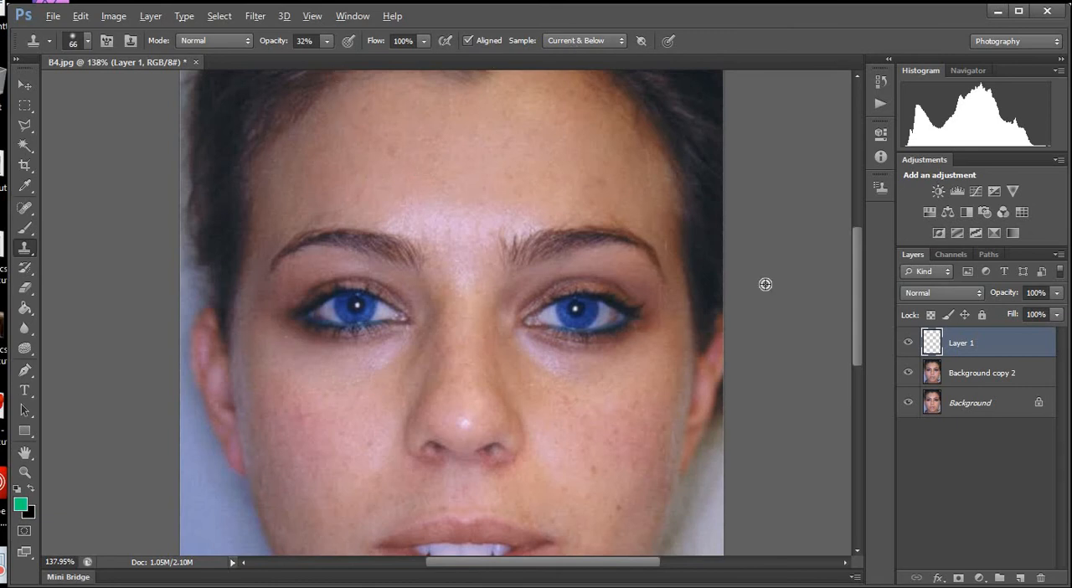
Clone matte forehead skin over the shiny area above and between the eyebrows, undoing the last stray dab.
{"action": "left_click", "coordinate": [410, 169], "text": "alt"}
{"action": "left_click_drag", "start_coordinate": [431, 221], "coordinate": [404, 221]}
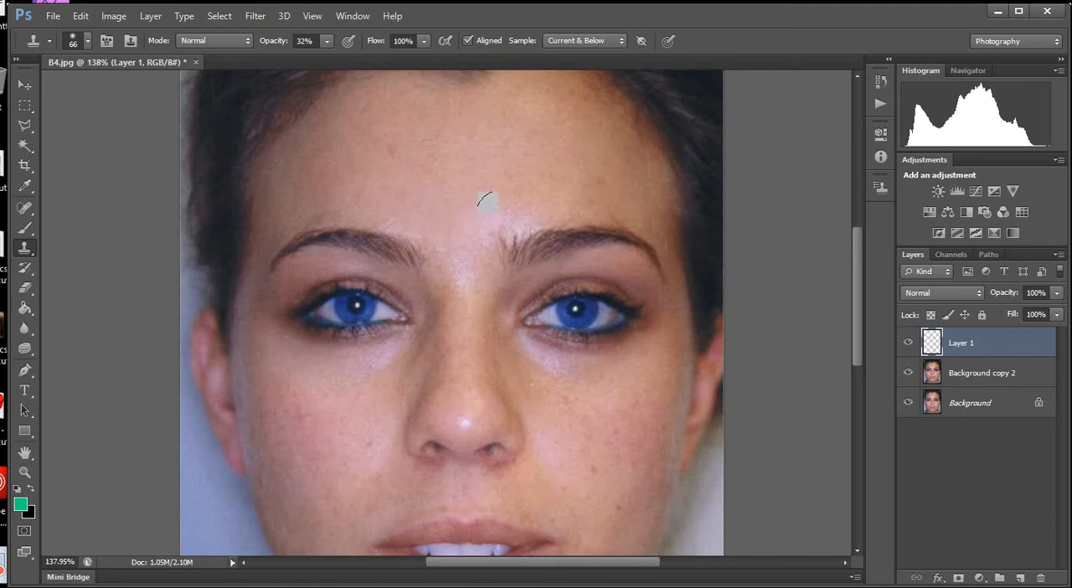
{"action": "mouse_move", "coordinate": [512, 217]}
{"action": "left_mouse_down"}
{"action": "mouse_move", "coordinate": [467, 233]}
{"action": "mouse_move", "coordinate": [474, 275]}
{"action": "mouse_move", "coordinate": [469, 229]}
{"action": "left_mouse_up"}
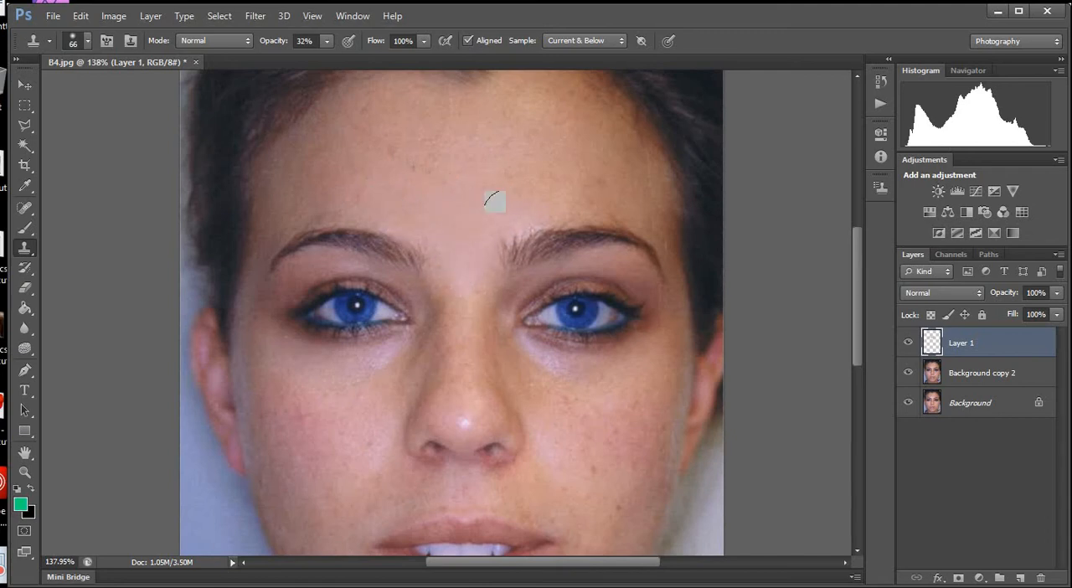
{"action": "left_click", "coordinate": [373, 177]}
{"action": "key", "text": "ctrl+z"}
Reduce the Clone Stamp brush to 15 px and clone nearby skin over the bright highlight on the nose tip.
{"action": "scroll", "coordinate": [439, 429], "scroll_direction": "down", "scroll_amount": 8}
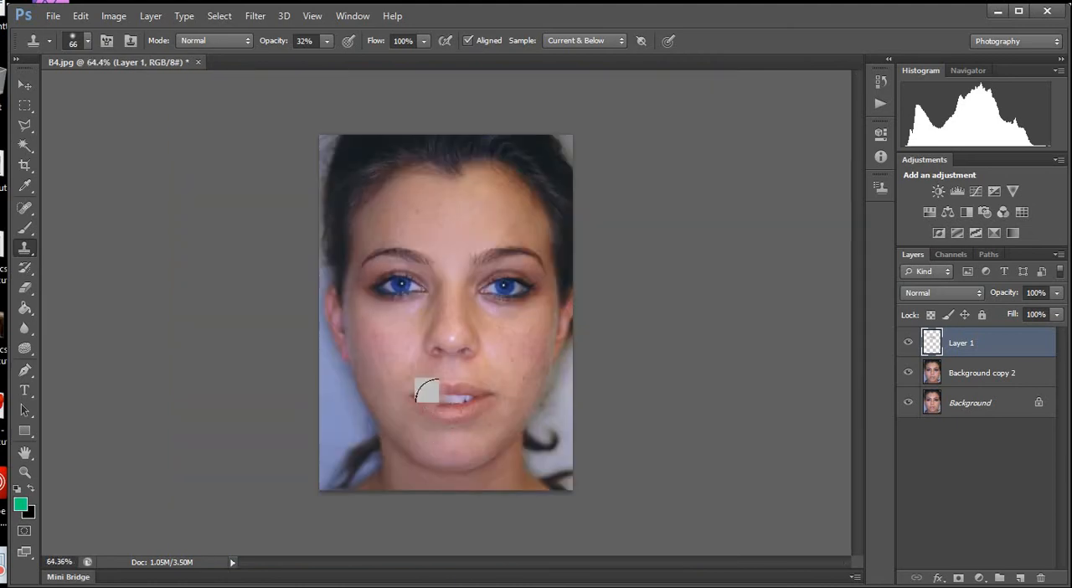
{"action": "scroll", "coordinate": [419, 376], "scroll_direction": "up", "scroll_amount": 6}
{"action": "scroll", "coordinate": [418, 381], "scroll_direction": "up", "scroll_amount": 2}
{"action": "scroll", "coordinate": [519, 369], "scroll_direction": "up", "scroll_amount": 3}
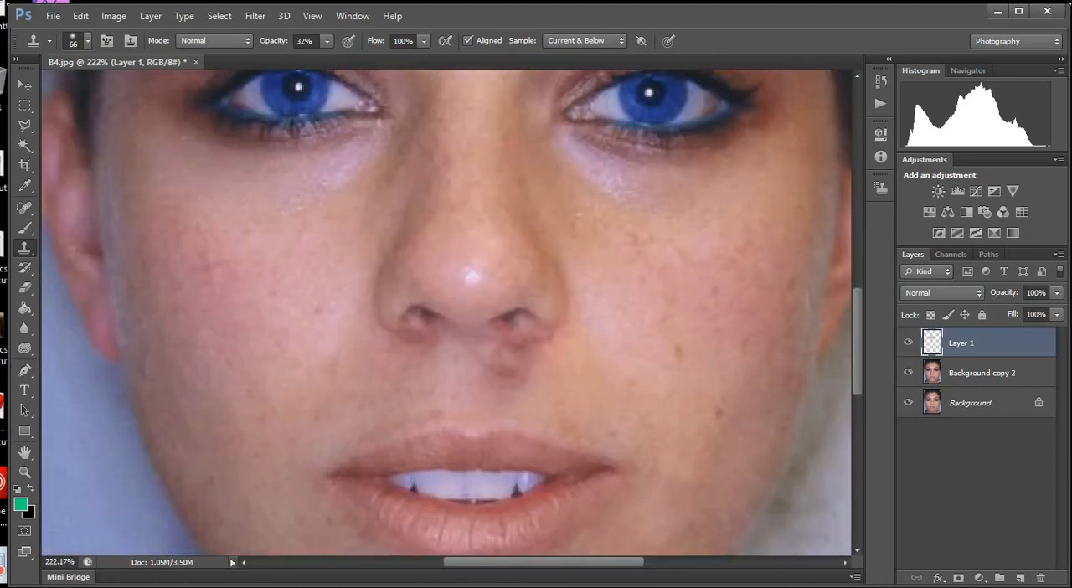
{"action": "key", "text": "bracketleft"}
{"action": "key", "text": "bracketleft"}
{"action": "key", "text": "bracketleft"}
{"action": "key", "text": "bracketleft"}
{"action": "key", "text": "bracketleft"}
{"action": "key", "text": "bracketleft"}
{"action": "key", "text": "bracketleft"}
{"action": "key", "text": "bracketleft"}
{"action": "key", "text": "bracketleft"}
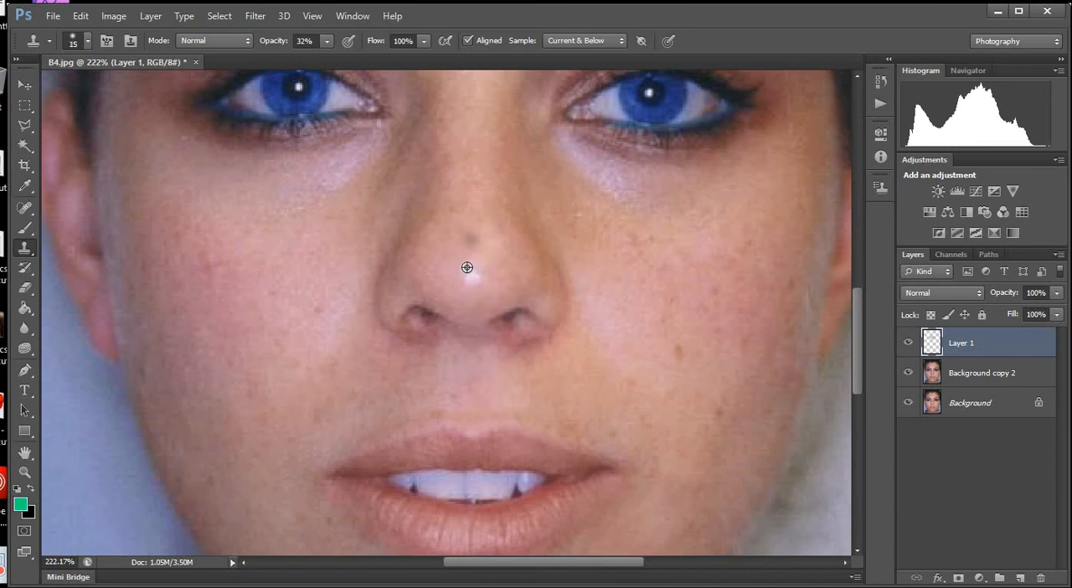
{"action": "left_click", "coordinate": [470, 251], "text": "alt"}
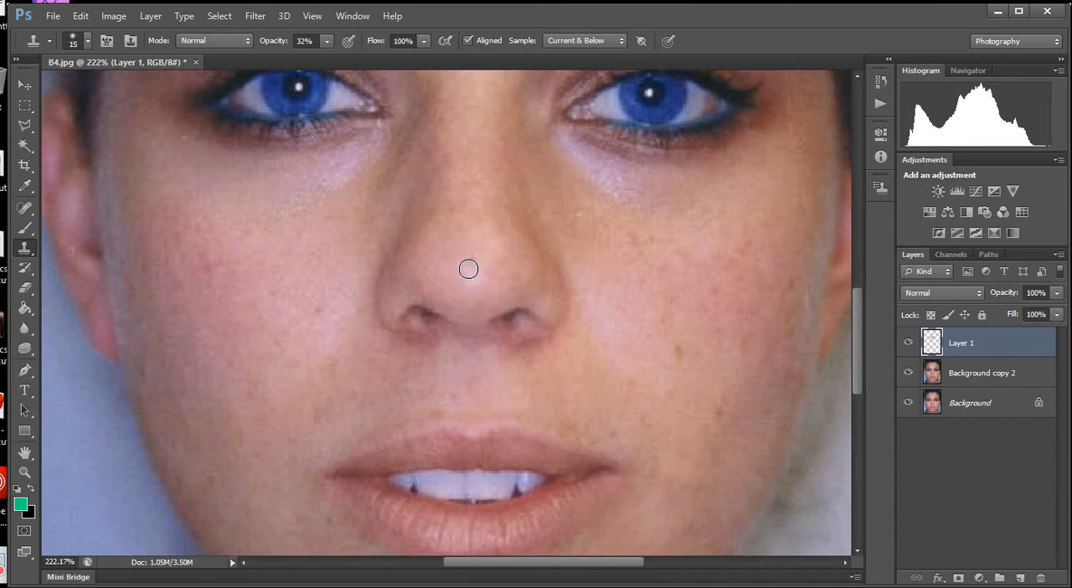
{"action": "left_click", "coordinate": [473, 275]}
Clone cheek skin over the shiny patches under both eyes with a 45 px brush.
{"action": "scroll", "coordinate": [515, 291], "scroll_direction": "down", "scroll_amount": 4}
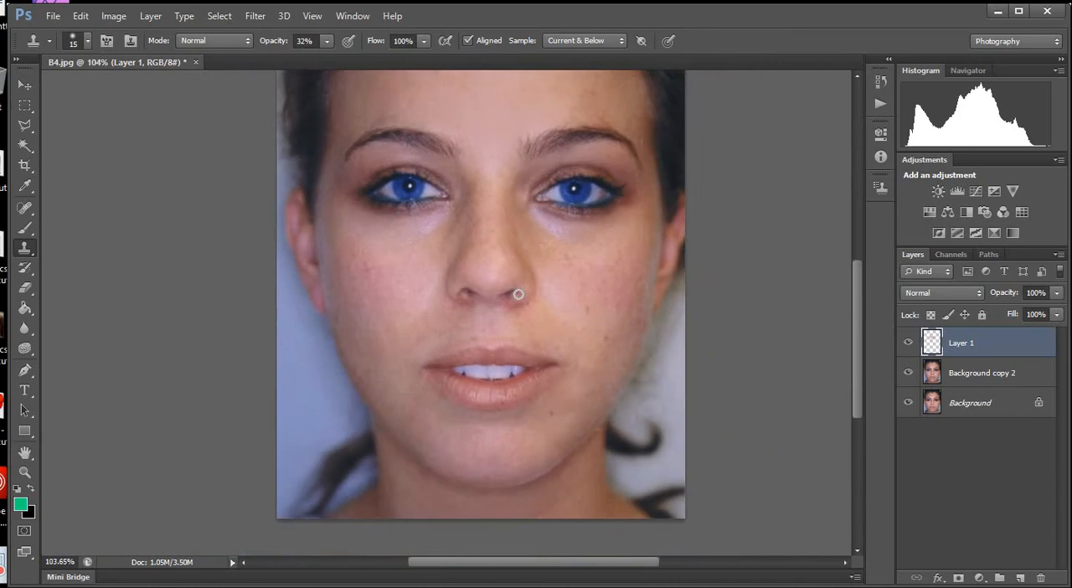
{"action": "scroll", "coordinate": [511, 344], "scroll_direction": "up", "scroll_amount": 3}
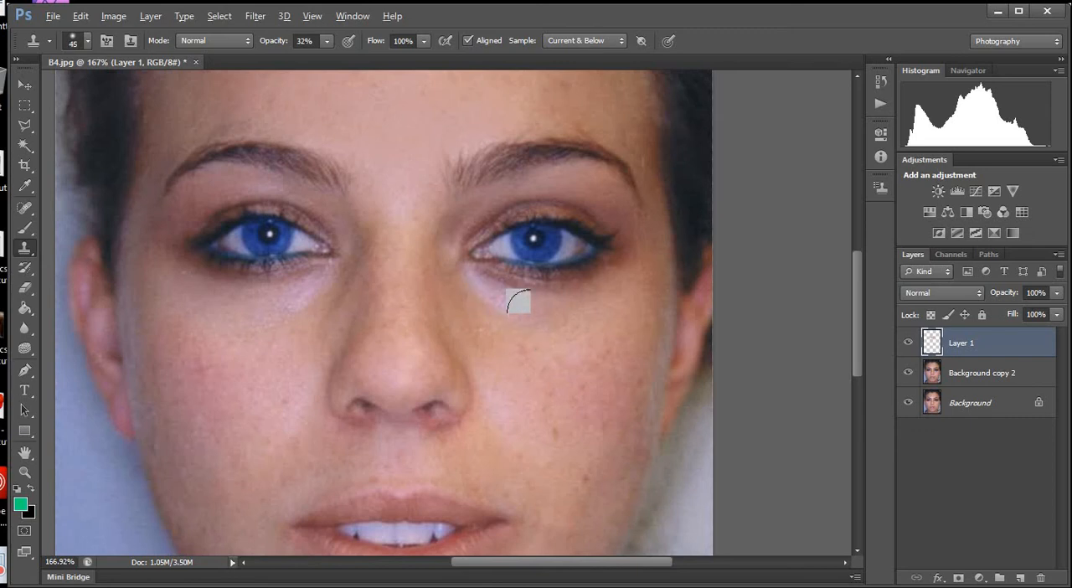
{"action": "mouse_move", "coordinate": [531, 314]}
{"action": "left_mouse_down"}
{"action": "mouse_move", "coordinate": [473, 286]}
{"action": "mouse_move", "coordinate": [515, 320]}
{"action": "mouse_move", "coordinate": [576, 311]}
{"action": "mouse_move", "coordinate": [512, 328]}
{"action": "mouse_move", "coordinate": [479, 294]}
{"action": "left_mouse_up"}
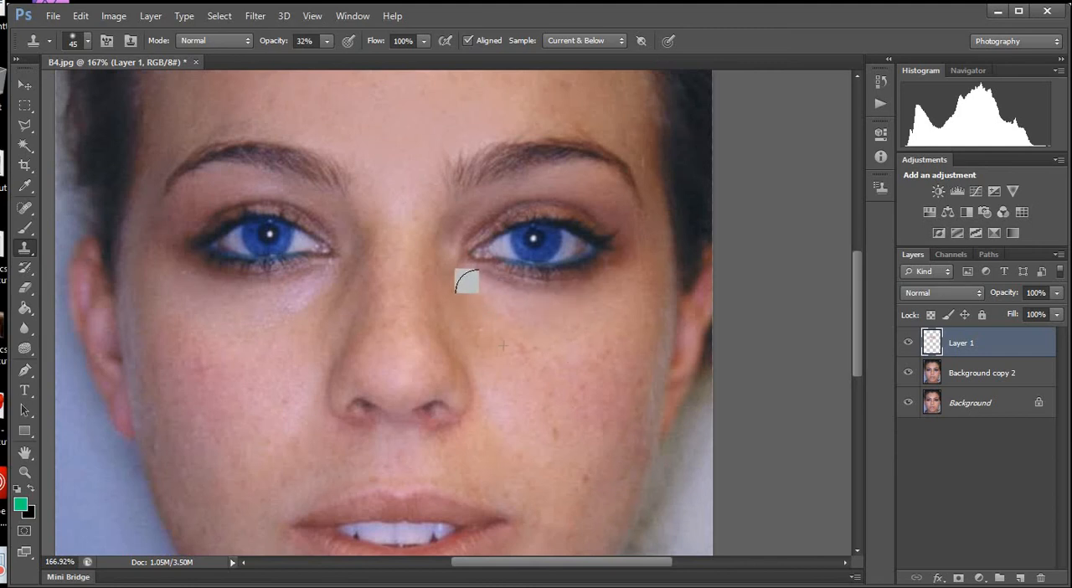
{"action": "left_click", "coordinate": [265, 337], "text": "alt"}
{"action": "mouse_move", "coordinate": [294, 307]}
{"action": "left_mouse_down"}
{"action": "mouse_move", "coordinate": [314, 296]}
{"action": "mouse_move", "coordinate": [269, 306]}
{"action": "mouse_move", "coordinate": [246, 333]}
{"action": "mouse_move", "coordinate": [311, 295]}
{"action": "mouse_move", "coordinate": [280, 295]}
{"action": "mouse_move", "coordinate": [269, 316]}
{"action": "mouse_move", "coordinate": [231, 324]}
{"action": "mouse_move", "coordinate": [233, 306]}
{"action": "mouse_move", "coordinate": [278, 325]}
{"action": "mouse_move", "coordinate": [307, 305]}
{"action": "left_mouse_up"}
{"action": "left_click", "coordinate": [264, 340], "text": "alt"}
{"action": "left_click", "coordinate": [232, 341], "text": "alt"}
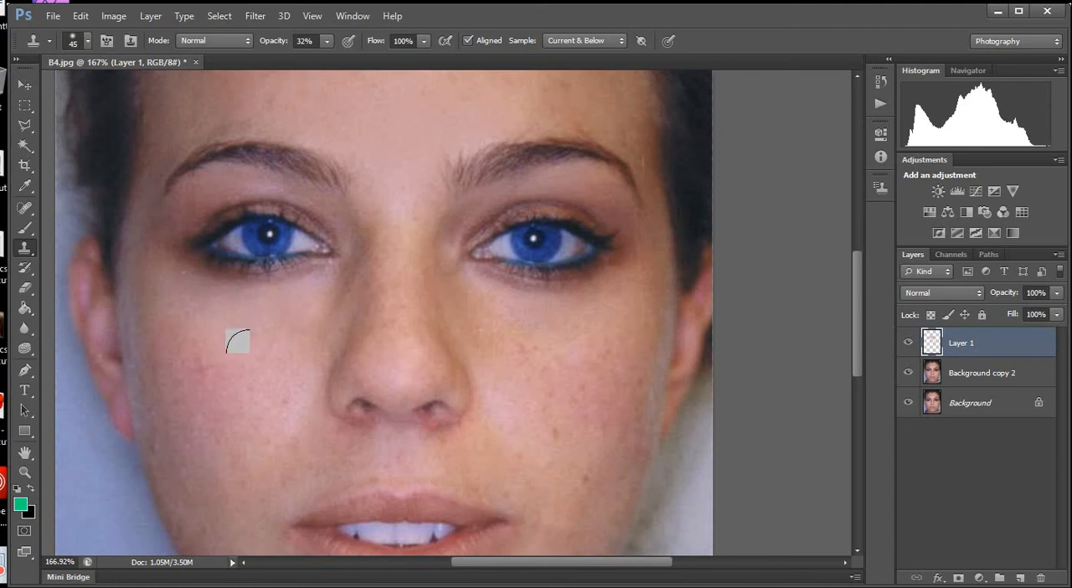
Compare the portrait with the shine-removal layer, Layer 1, hidden and shown.
{"action": "key", "text": "ctrl+0"}
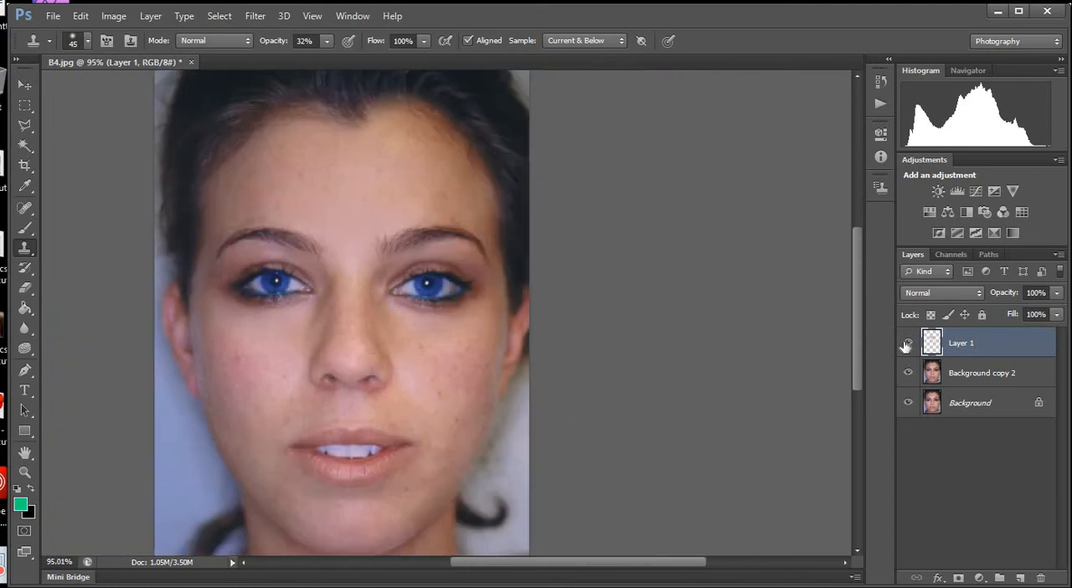
{"action": "left_click", "coordinate": [907, 343]}
{"action": "left_click", "coordinate": [907, 344]}
{"action": "left_click", "coordinate": [907, 343]}
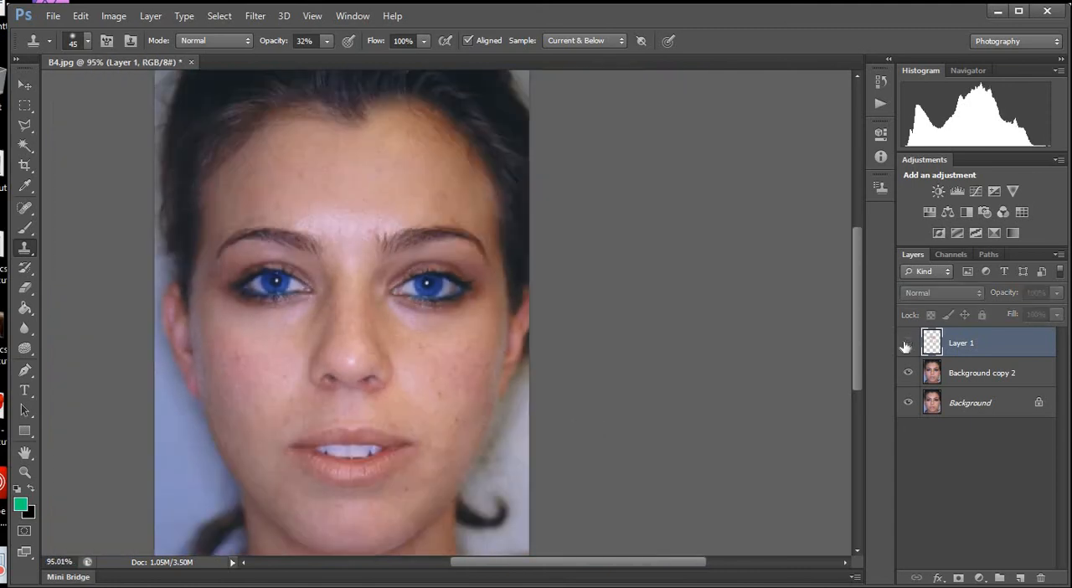
{"action": "left_click", "coordinate": [907, 344]}
{"action": "scroll", "coordinate": [453, 374], "scroll_direction": "down", "scroll_amount": 5}
{"action": "scroll", "coordinate": [509, 271], "scroll_direction": "up", "scroll_amount": 10}
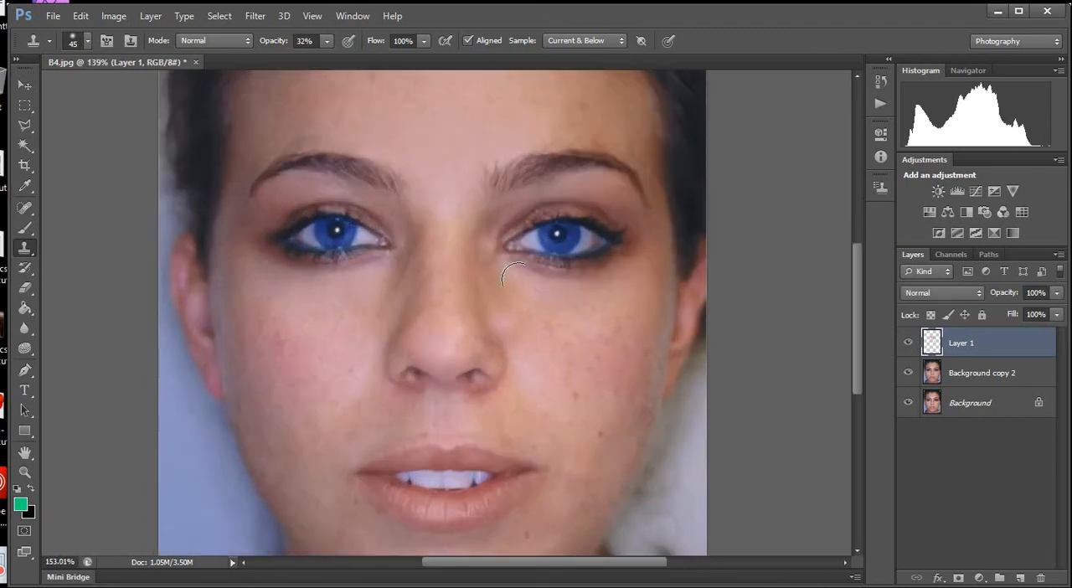
Toggle Layer 1's visibility to check the shine removal against more of the whole face.
{"action": "scroll", "coordinate": [507, 306], "scroll_direction": "down", "scroll_amount": 3}
{"action": "left_click", "coordinate": [908, 343]}
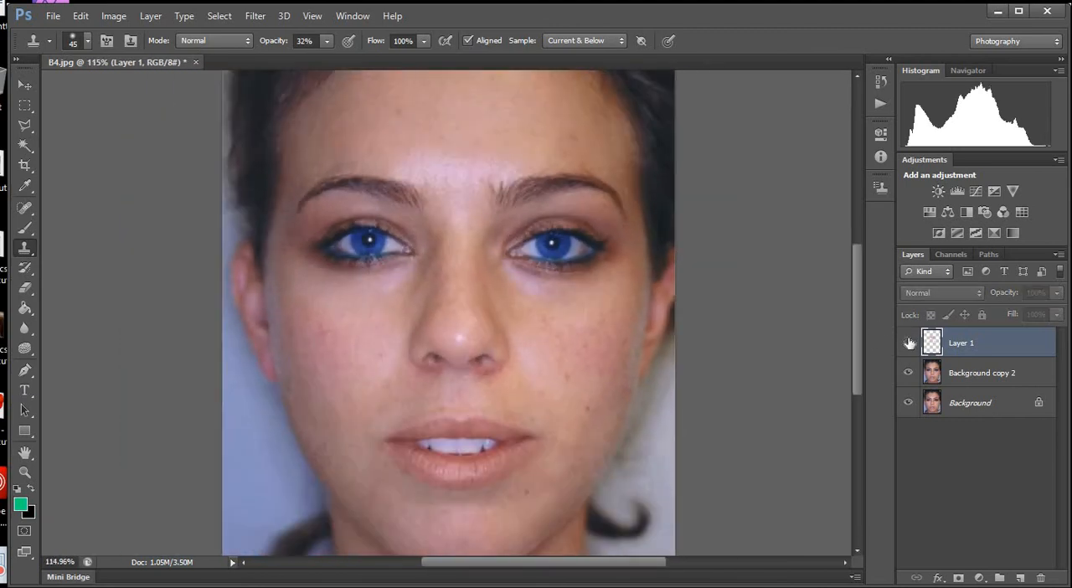
{"action": "left_click", "coordinate": [908, 344]}
{"action": "left_click", "coordinate": [908, 343]}
{"action": "left_click", "coordinate": [909, 343]}
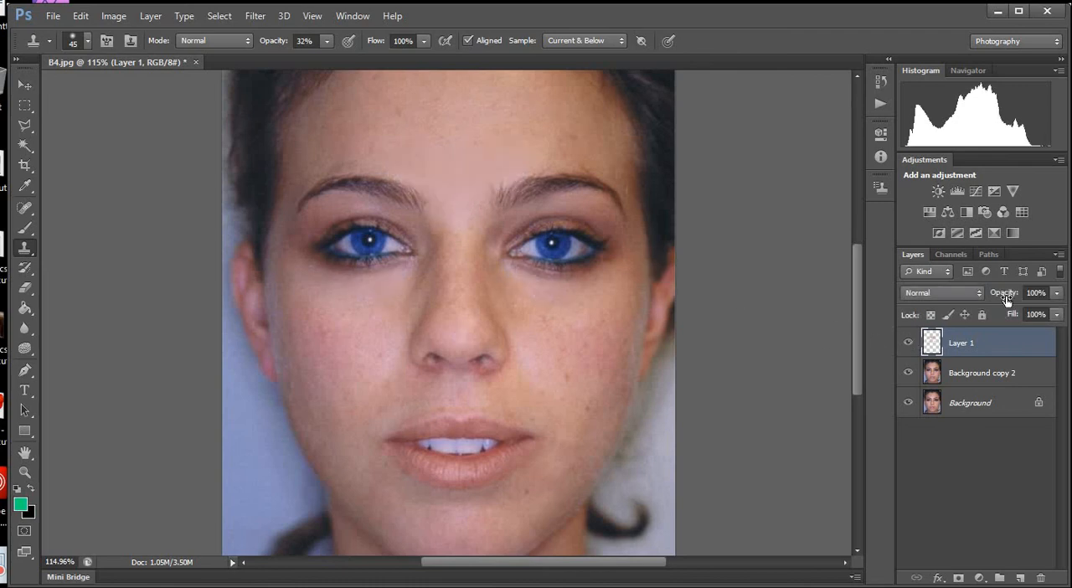
Examine the cloned patches on Layer 1 alone with Background copy 2 and Background hidden, and show both layers again.
{"action": "left_click", "coordinate": [907, 374]}
{"action": "left_click", "coordinate": [903, 407]}
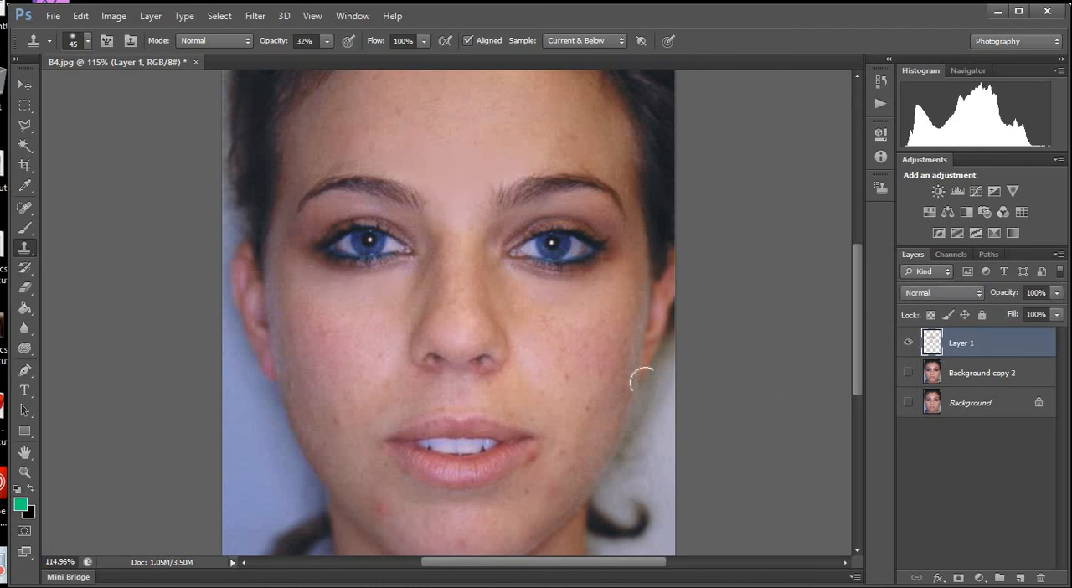
{"action": "scroll", "coordinate": [474, 124], "scroll_direction": "up", "scroll_amount": 3}
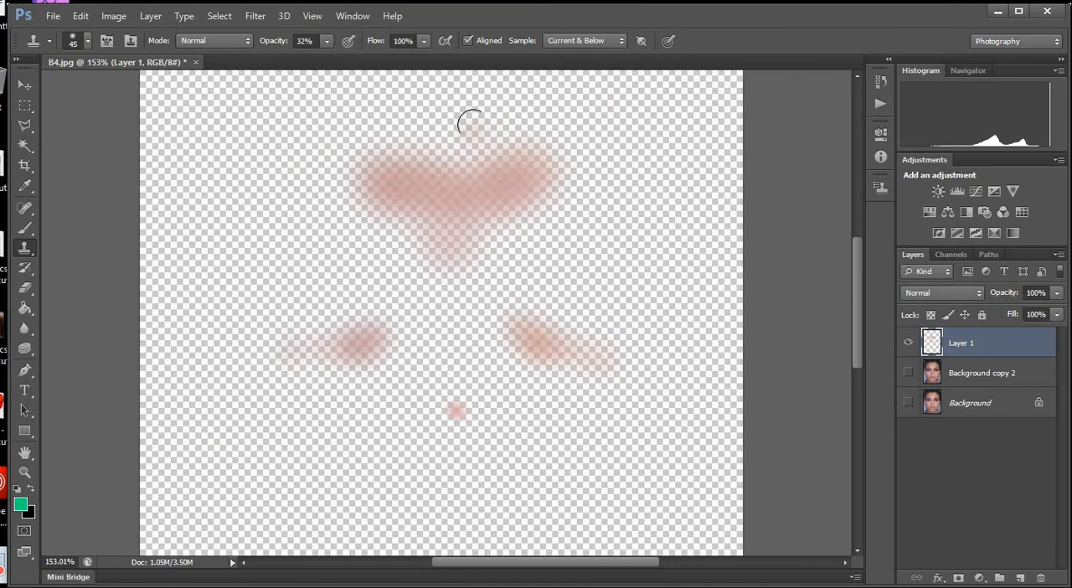
{"action": "scroll", "coordinate": [474, 115], "scroll_direction": "down", "scroll_amount": 3}
{"action": "scroll", "coordinate": [472, 225], "scroll_direction": "down", "scroll_amount": 3}
{"action": "scroll", "coordinate": [749, 312], "scroll_direction": "up", "scroll_amount": 4}
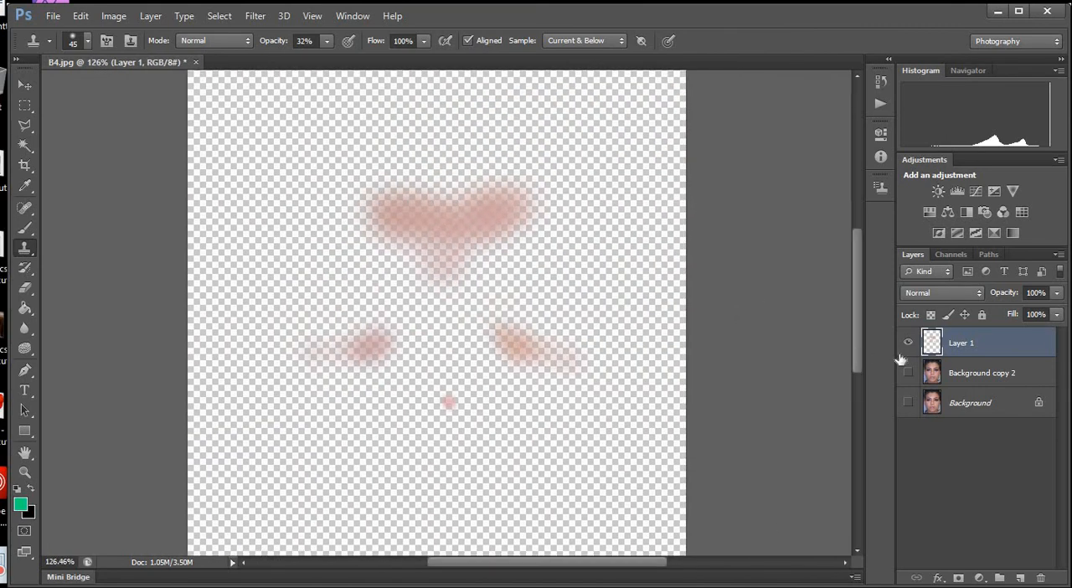
{"action": "left_click", "coordinate": [907, 402]}
{"action": "left_click", "coordinate": [908, 371]}
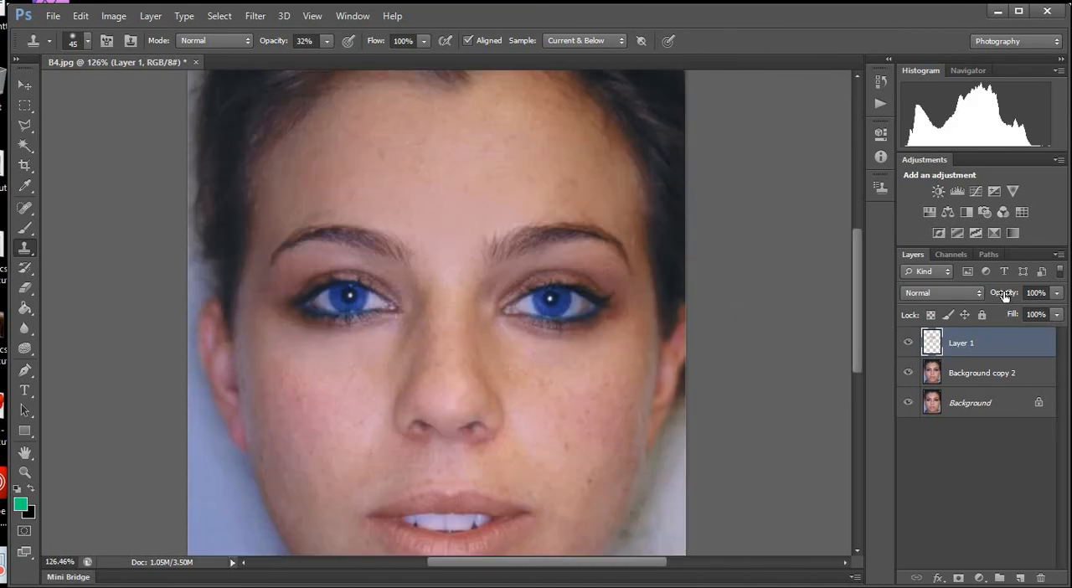
Lower Layer 1's opacity to 56% and compare the full portrait with that layer hidden and shown.
{"action": "left_click_drag", "start_coordinate": [846, 309], "coordinate": [846, 309]}
{"action": "left_click_drag", "start_coordinate": [1002, 297], "coordinate": [1044, 299]}
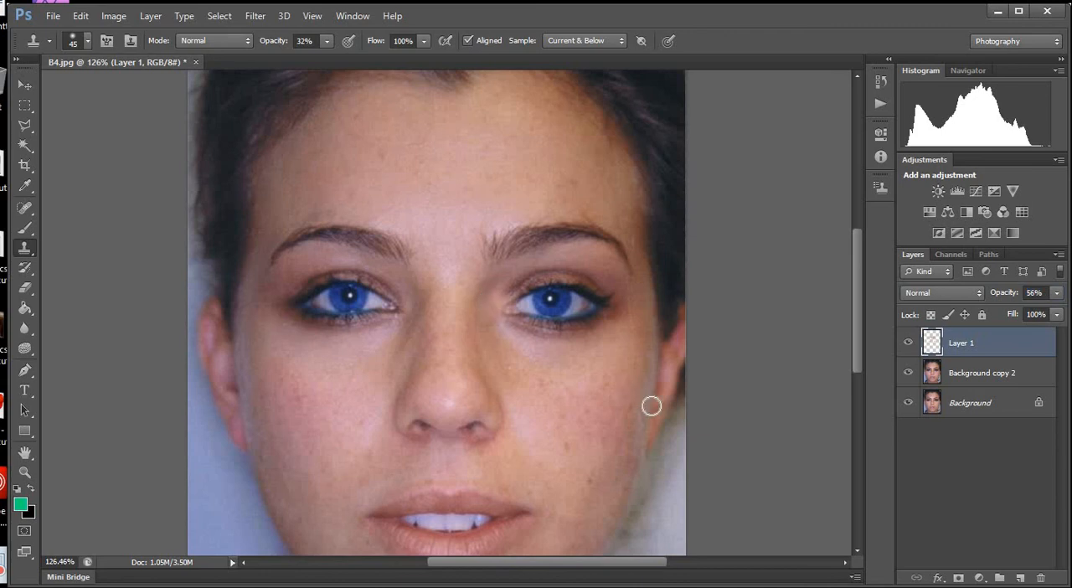
{"action": "scroll", "coordinate": [651, 407], "scroll_direction": "down", "scroll_amount": 3}
{"action": "left_click", "coordinate": [908, 342]}
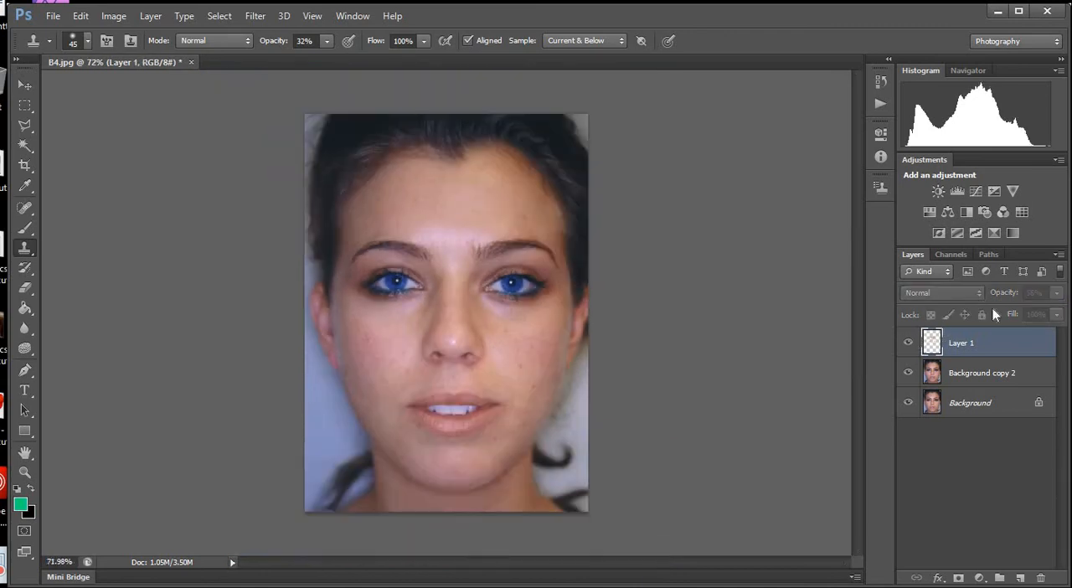
{"action": "left_click", "coordinate": [908, 342]}
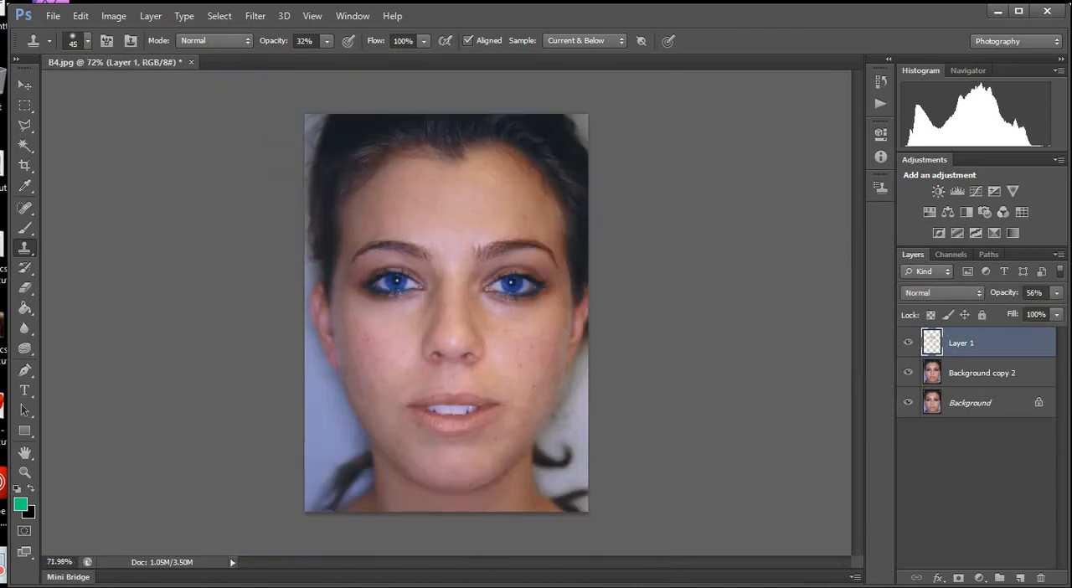
{"action": "left_click", "coordinate": [909, 342]}
{"action": "left_click", "coordinate": [908, 342]}
{"action": "left_click", "coordinate": [909, 342]}
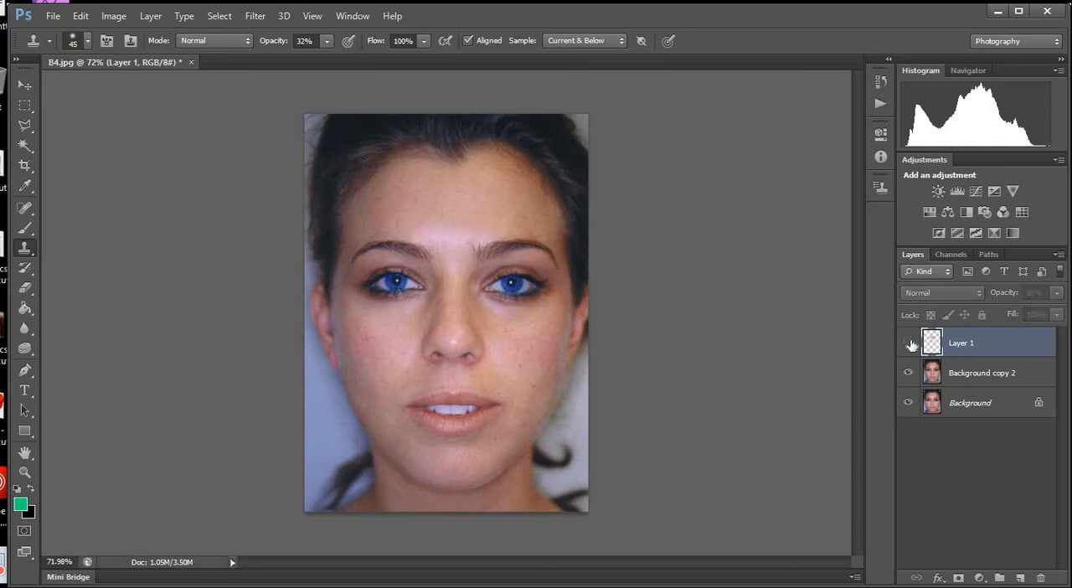
{"action": "left_click", "coordinate": [909, 344]}
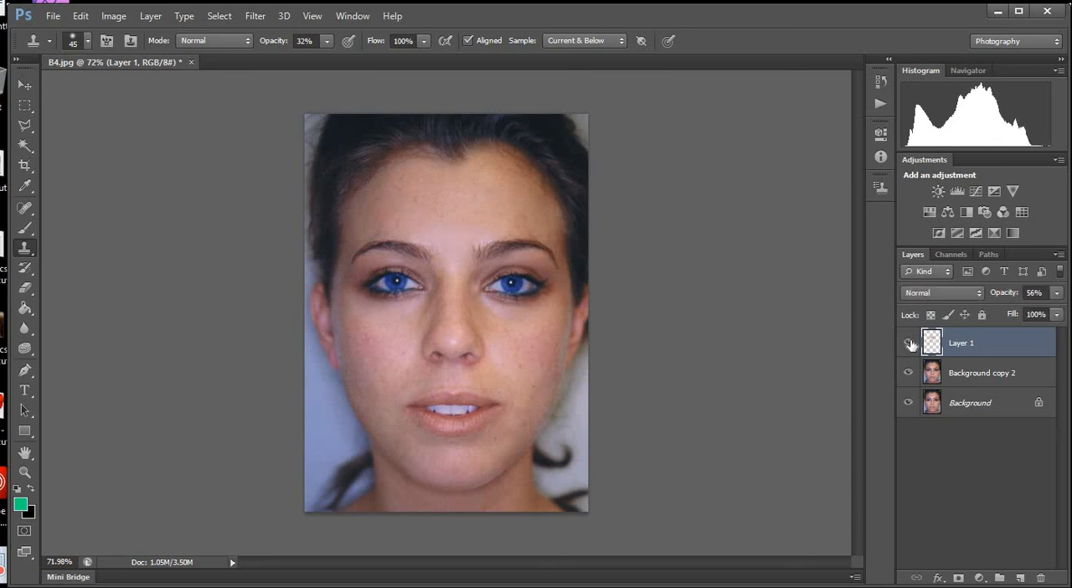
{"action": "right_click", "coordinate": [944, 366]}
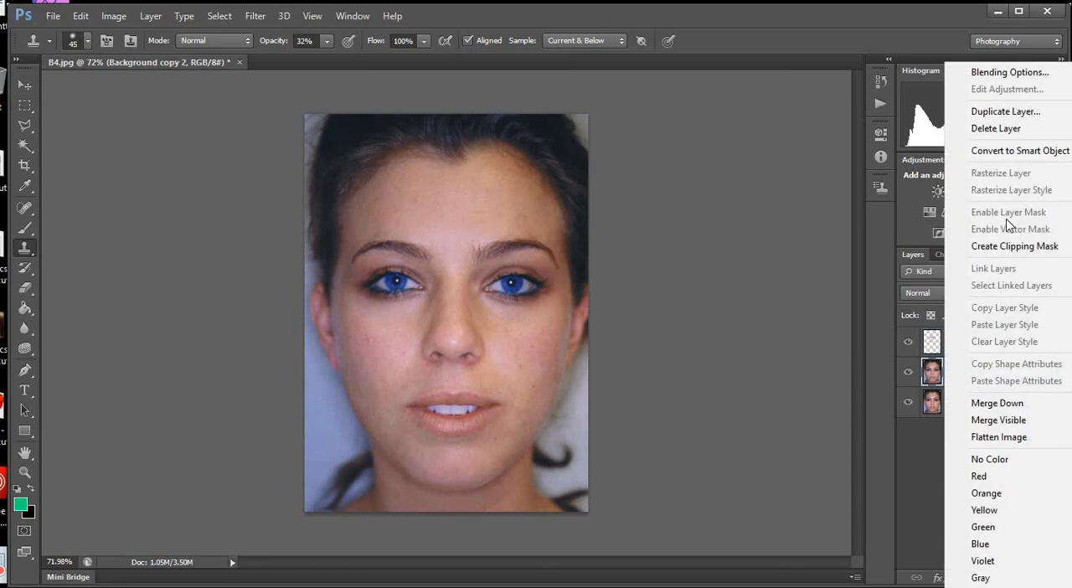
{"action": "left_click", "coordinate": [1044, 407]}
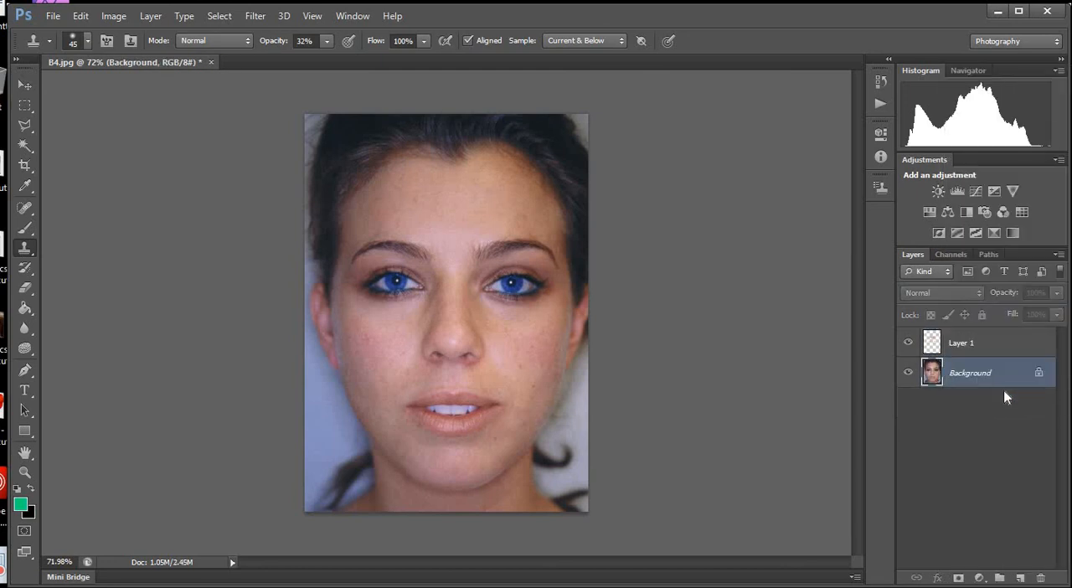
{"action": "key", "text": "ctrl+z"}
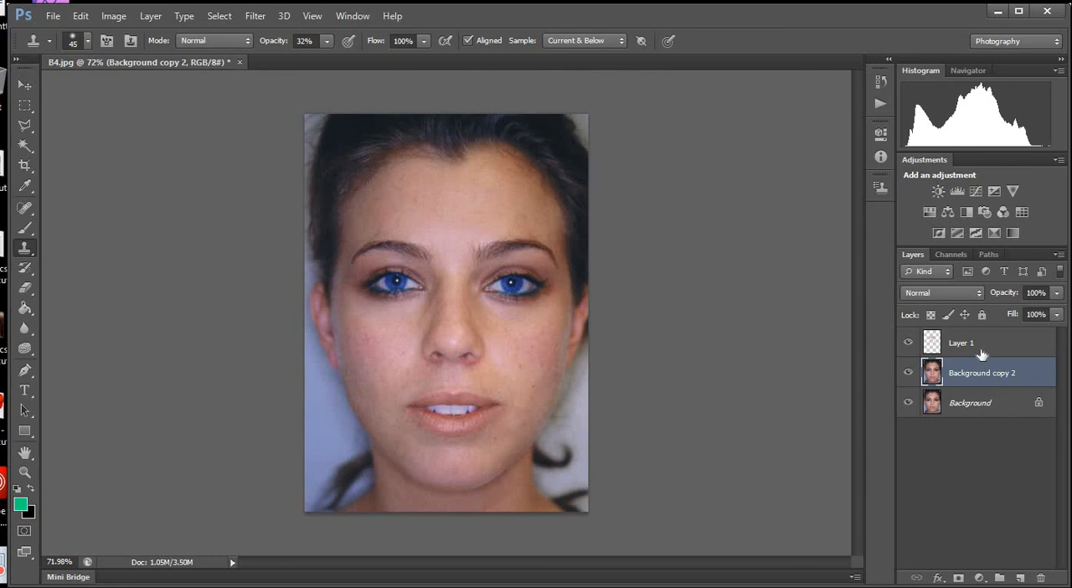
Merge Layer 1 down into Background copy 2.
{"action": "left_click", "coordinate": [981, 350]}
{"action": "right_click", "coordinate": [980, 349]}
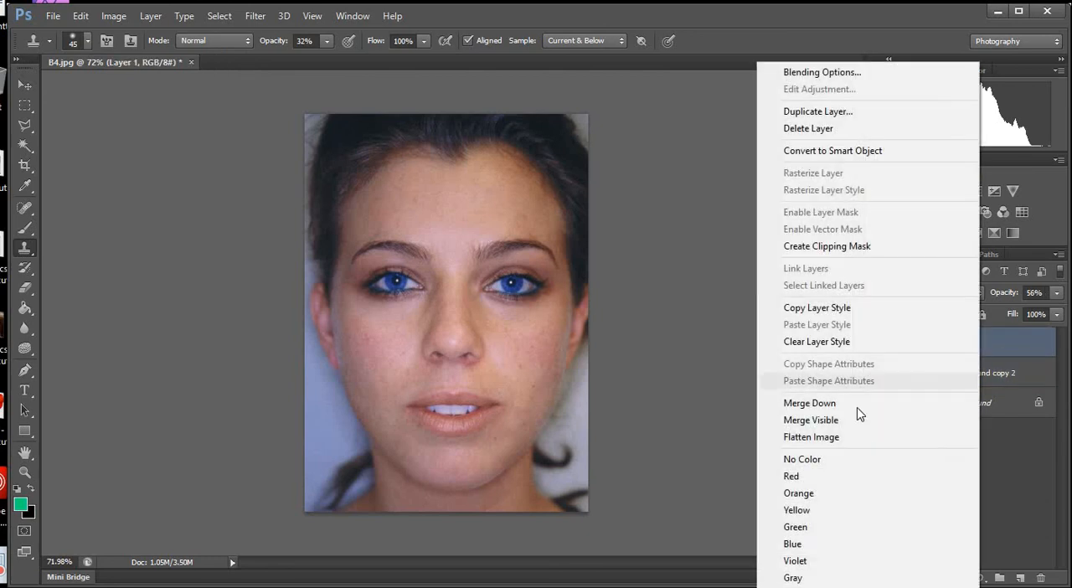
{"action": "left_click", "coordinate": [952, 403]}
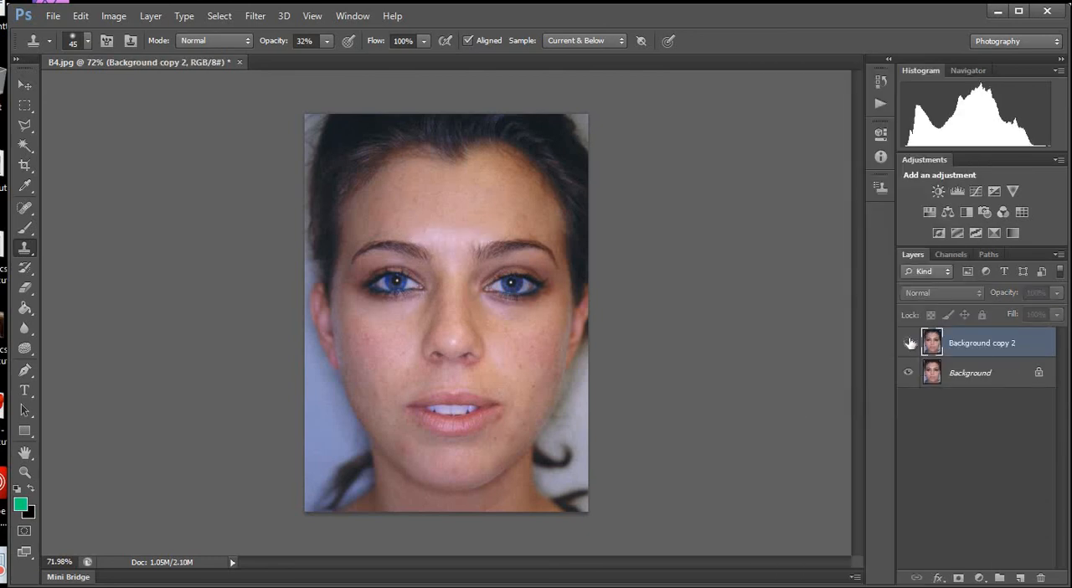
Compare the portrait with the merged Background copy 2 layer hidden and shown, and inspect the retouched face up close.
{"action": "left_click", "coordinate": [910, 342]}
{"action": "left_click", "coordinate": [910, 343]}
{"action": "left_click", "coordinate": [911, 342]}
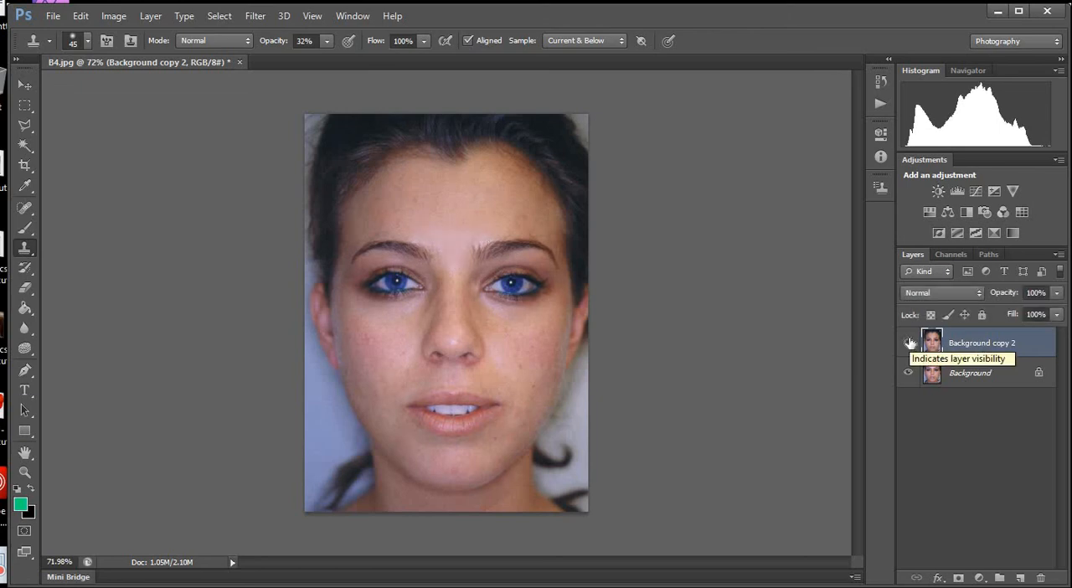
{"action": "left_click", "coordinate": [910, 343]}
{"action": "left_click", "coordinate": [910, 342]}
{"action": "scroll", "coordinate": [488, 356], "scroll_direction": "up", "scroll_amount": 3}
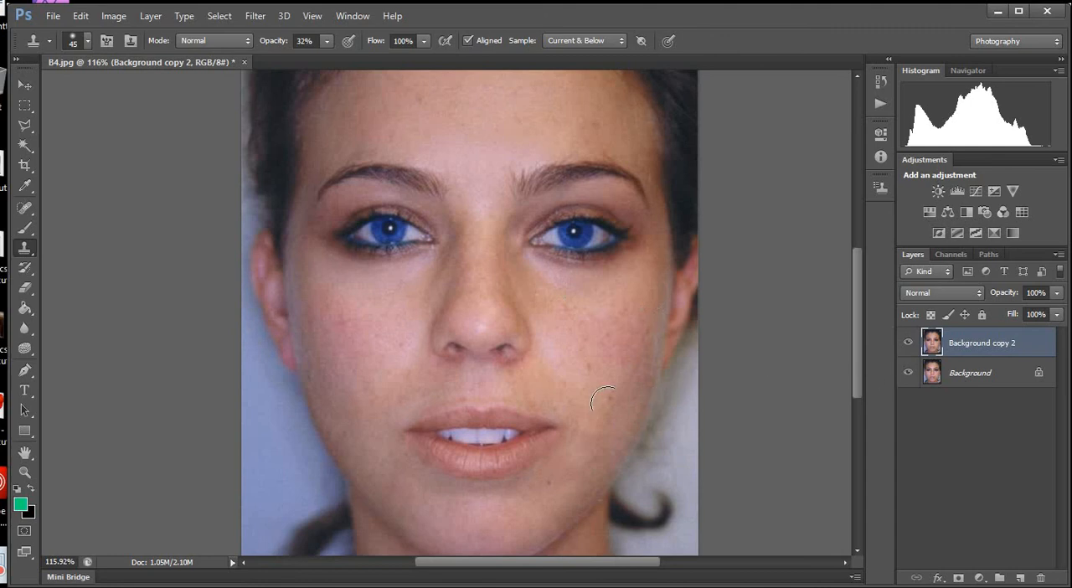
{"action": "scroll", "coordinate": [603, 400], "scroll_direction": "up", "scroll_amount": 1}
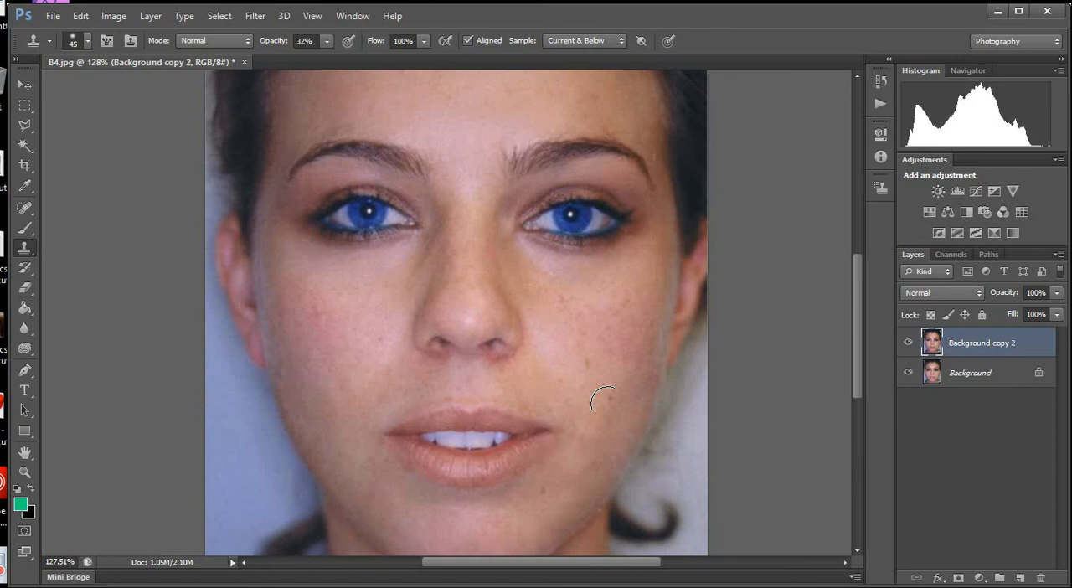
{"action": "scroll", "coordinate": [606, 402], "scroll_direction": "down", "scroll_amount": 1}
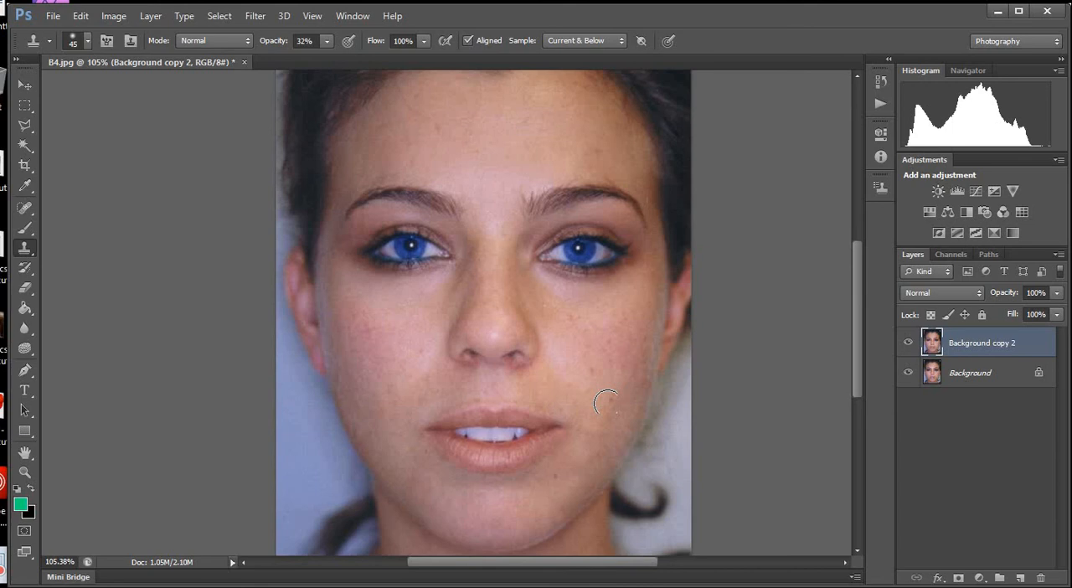
{"action": "scroll", "coordinate": [503, 416], "scroll_direction": "down", "scroll_amount": 2}
{"action": "scroll", "coordinate": [415, 438], "scroll_direction": "up", "scroll_amount": 2}
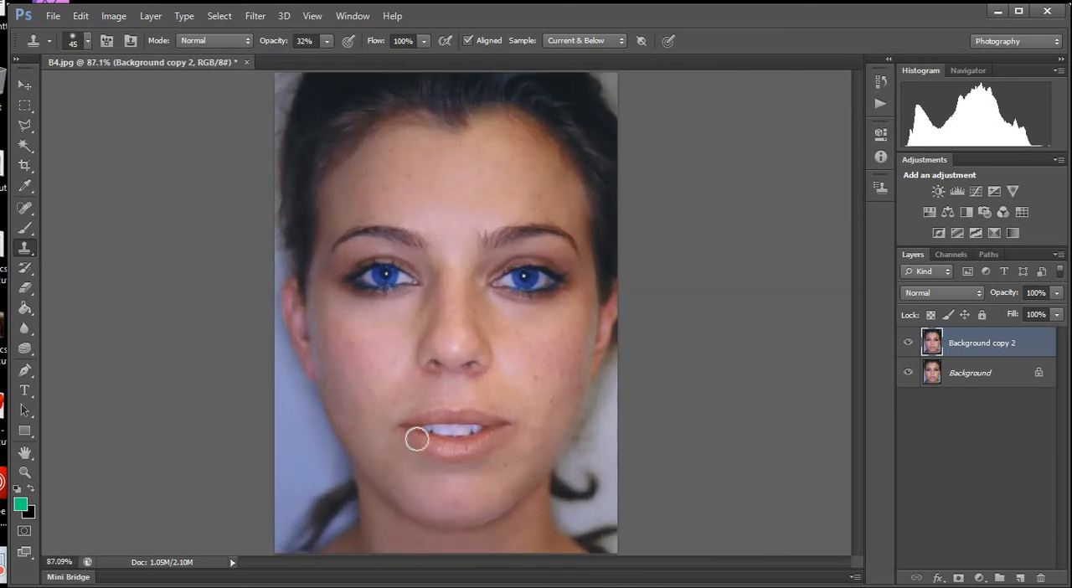
{"action": "scroll", "coordinate": [312, 444], "scroll_direction": "up", "scroll_amount": 3}
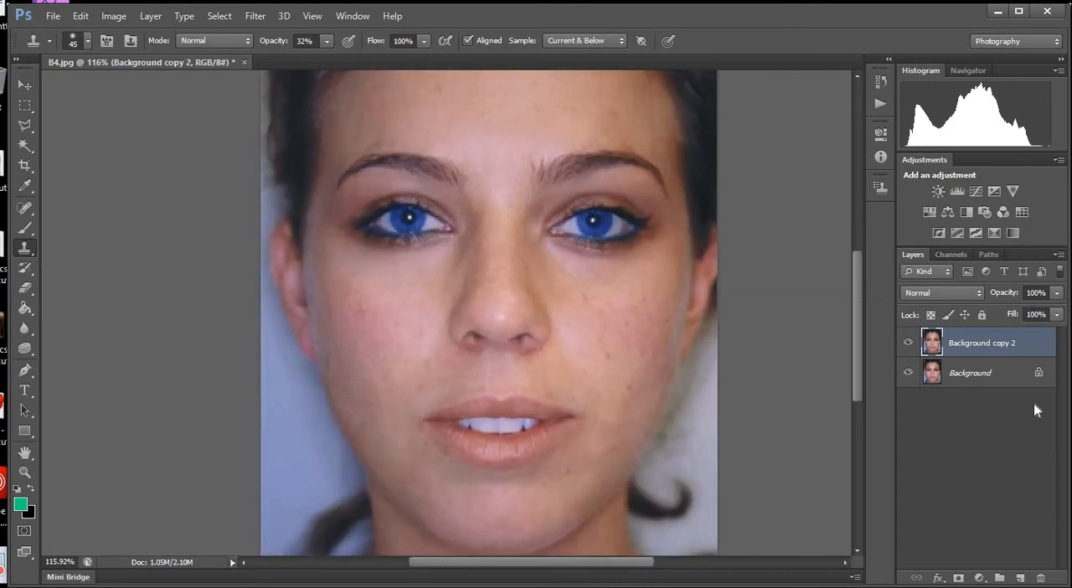
{"action": "scroll", "coordinate": [242, 240], "scroll_direction": "up", "scroll_amount": 1}
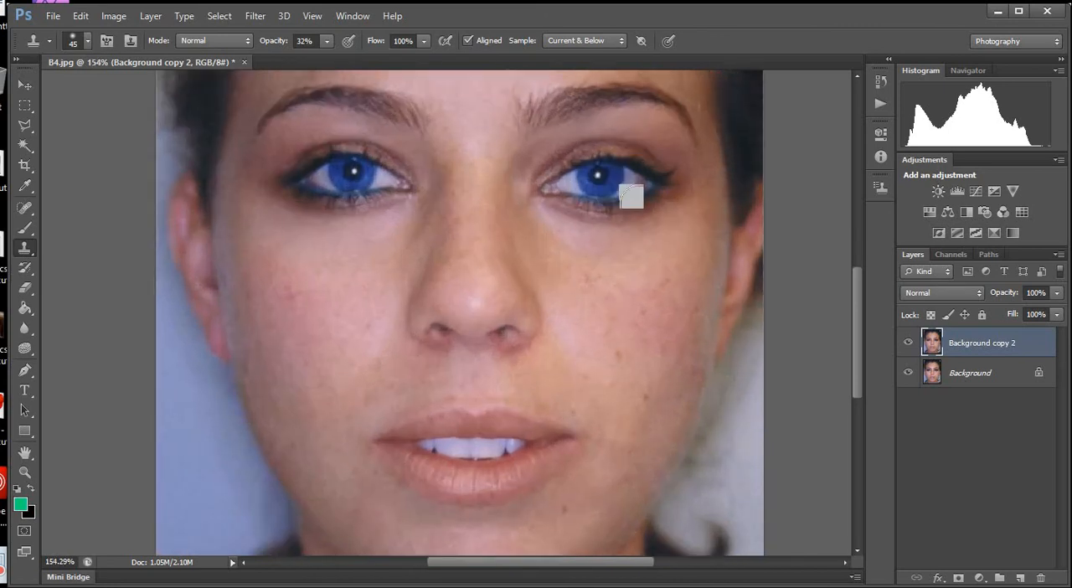
{"action": "scroll", "coordinate": [584, 437], "scroll_direction": "down", "scroll_amount": 1}
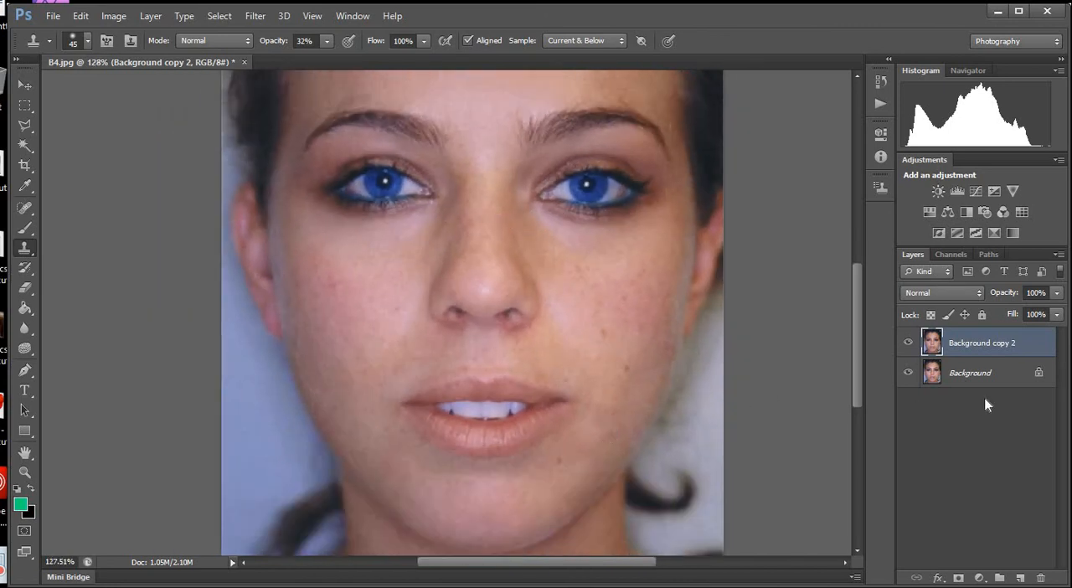
Duplicate the Background copy 2 layer and set the duplicate's blending mode to Screen.
{"action": "left_click_drag", "start_coordinate": [1002, 346], "coordinate": [1020, 577]}
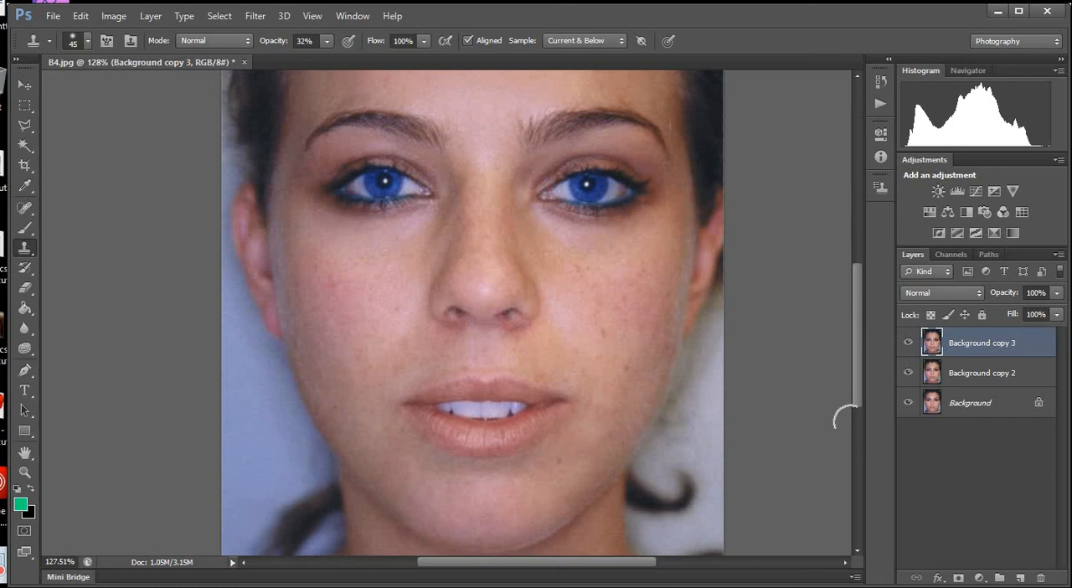
{"action": "left_click_drag", "start_coordinate": [605, 387], "coordinate": [1026, 361]}
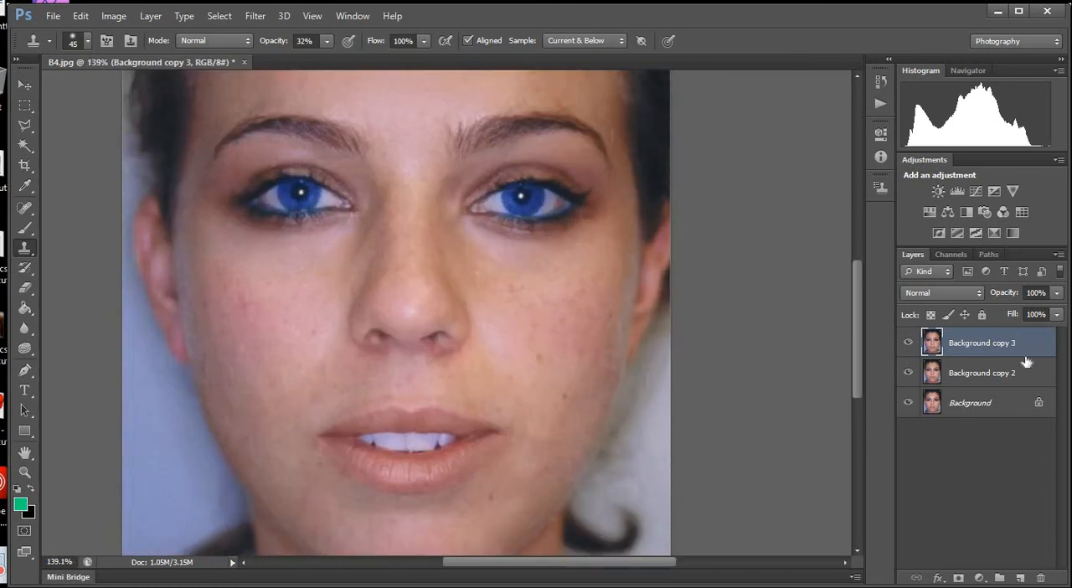
{"action": "left_click", "coordinate": [937, 292]}
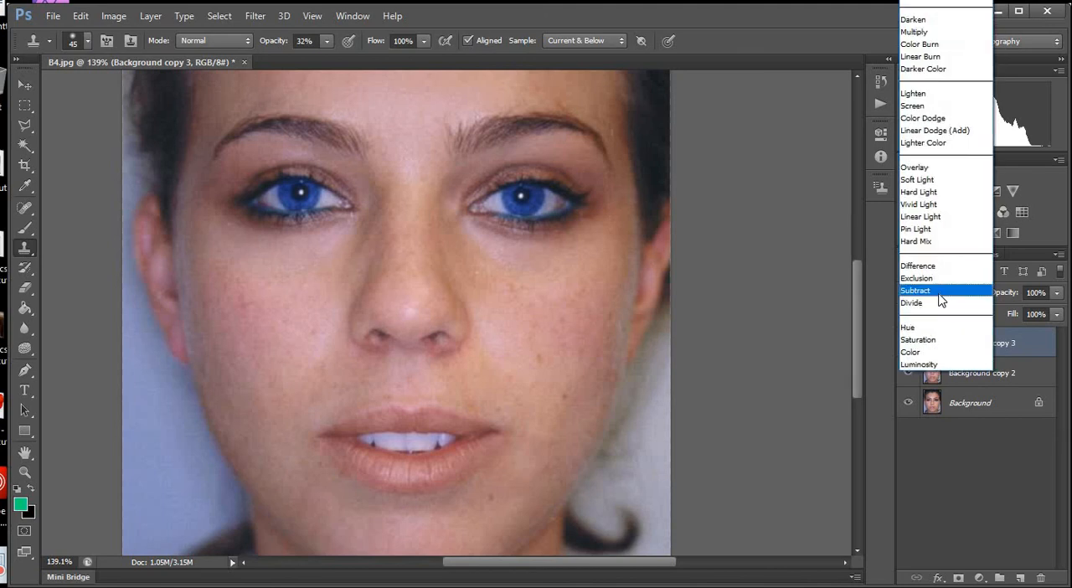
{"action": "left_click", "coordinate": [947, 106]}
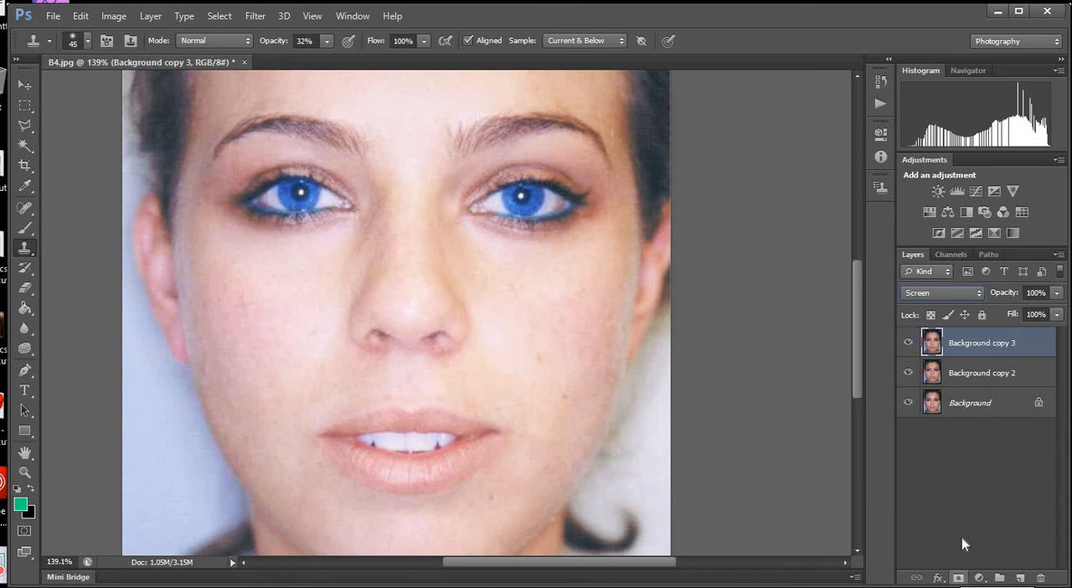
Add a black mask to the Screen layer and paint white on it over the teeth and both eyes with a 20 px brush.
{"action": "left_click", "coordinate": [959, 577], "text": "alt"}
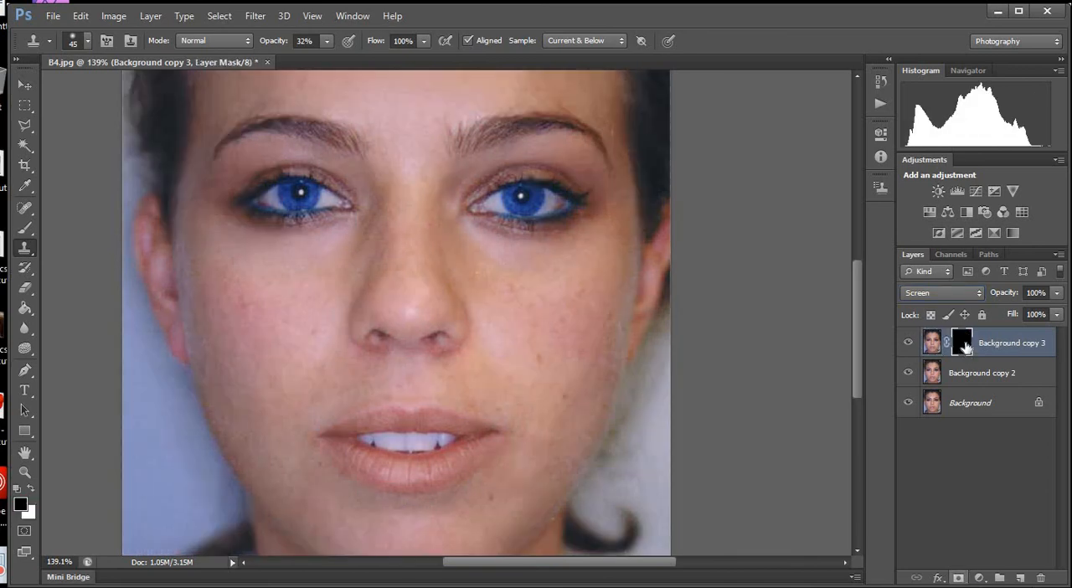
{"action": "left_click", "coordinate": [25, 228]}
{"action": "left_click", "coordinate": [31, 489]}
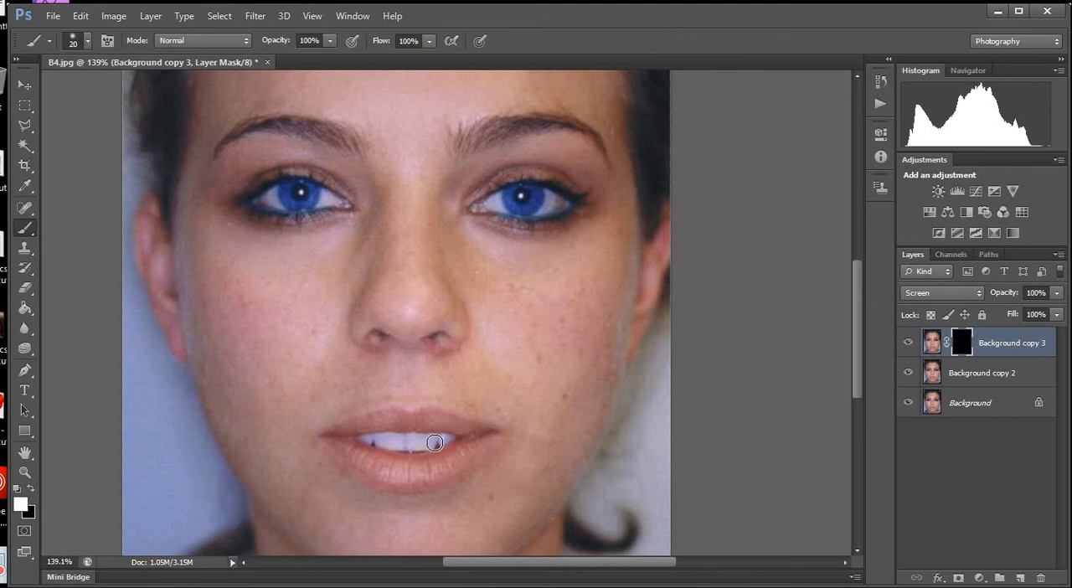
{"action": "mouse_move", "coordinate": [441, 440]}
{"action": "left_mouse_down"}
{"action": "mouse_move", "coordinate": [365, 437]}
{"action": "mouse_move", "coordinate": [444, 439]}
{"action": "mouse_move", "coordinate": [430, 444]}
{"action": "left_mouse_up"}
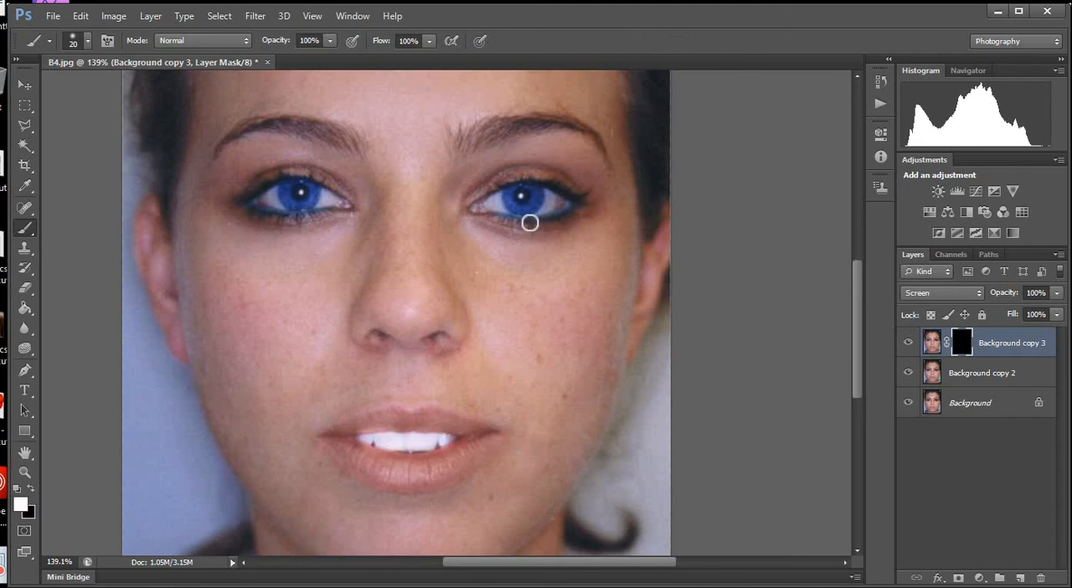
{"action": "mouse_move", "coordinate": [501, 198]}
{"action": "left_mouse_down"}
{"action": "mouse_move", "coordinate": [479, 206]}
{"action": "mouse_move", "coordinate": [555, 201]}
{"action": "mouse_move", "coordinate": [510, 201]}
{"action": "mouse_move", "coordinate": [546, 197]}
{"action": "left_mouse_up"}
{"action": "mouse_move", "coordinate": [346, 195]}
{"action": "left_mouse_down"}
{"action": "mouse_move", "coordinate": [278, 190]}
{"action": "mouse_move", "coordinate": [286, 206]}
{"action": "mouse_move", "coordinate": [274, 204]}
{"action": "mouse_move", "coordinate": [341, 201]}
{"action": "left_mouse_up"}
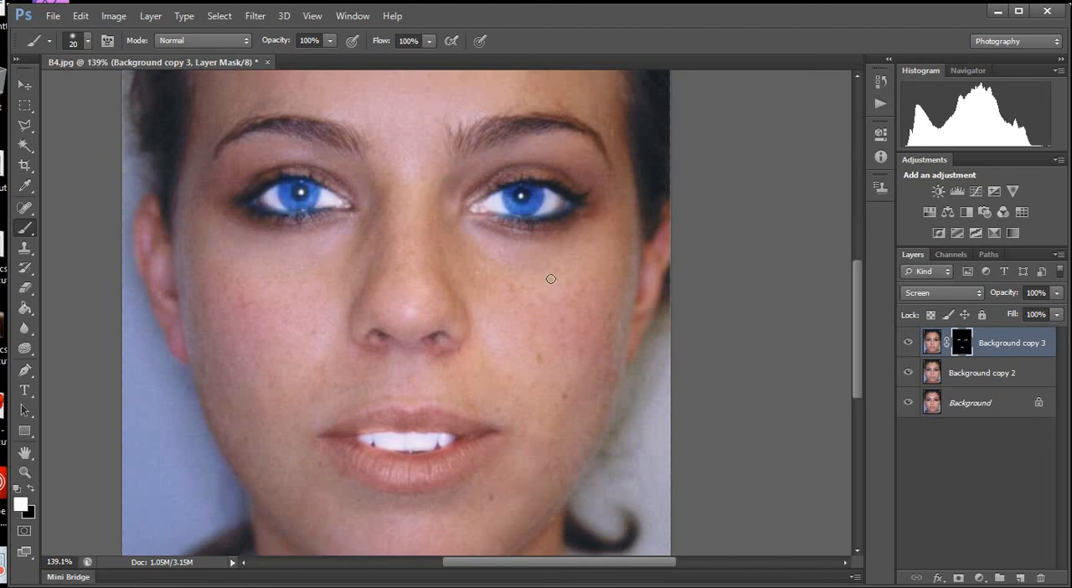
Lower the masked Screen layer's opacity to 24% and hide the layer to compare the teeth and eyes without brightening.
{"action": "scroll", "coordinate": [565, 343], "scroll_direction": "down", "scroll_amount": 3}
{"action": "scroll", "coordinate": [1018, 344], "scroll_direction": "up", "scroll_amount": 1}
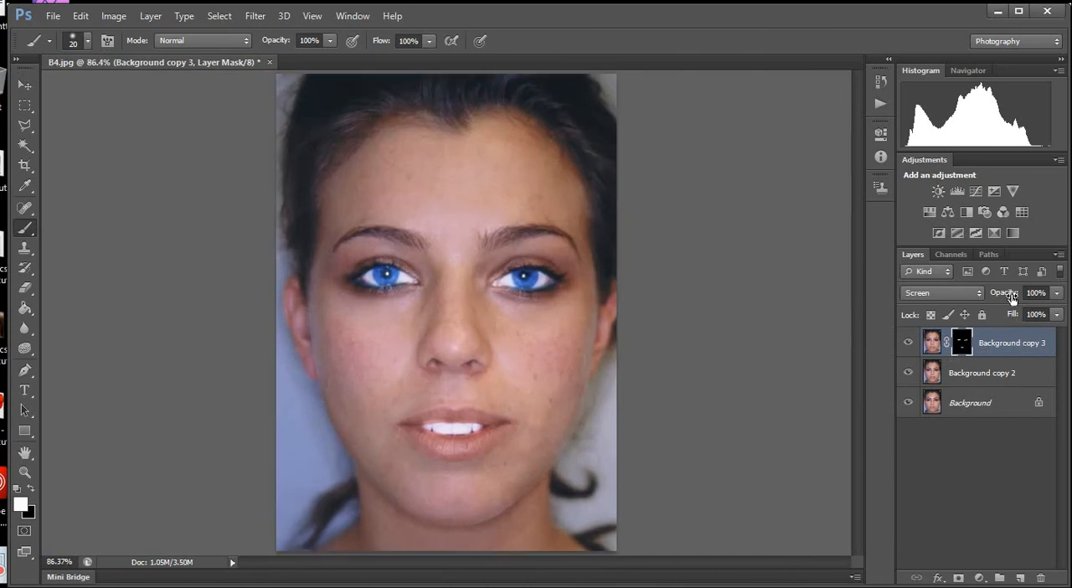
{"action": "left_click_drag", "start_coordinate": [1010, 297], "coordinate": [842, 292]}
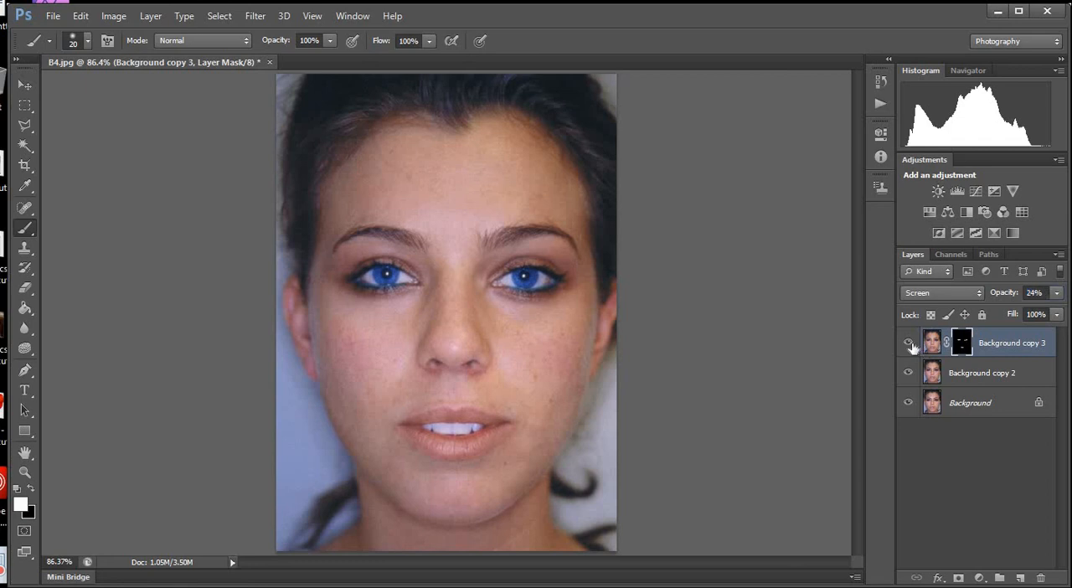
{"action": "left_click", "coordinate": [908, 343]}
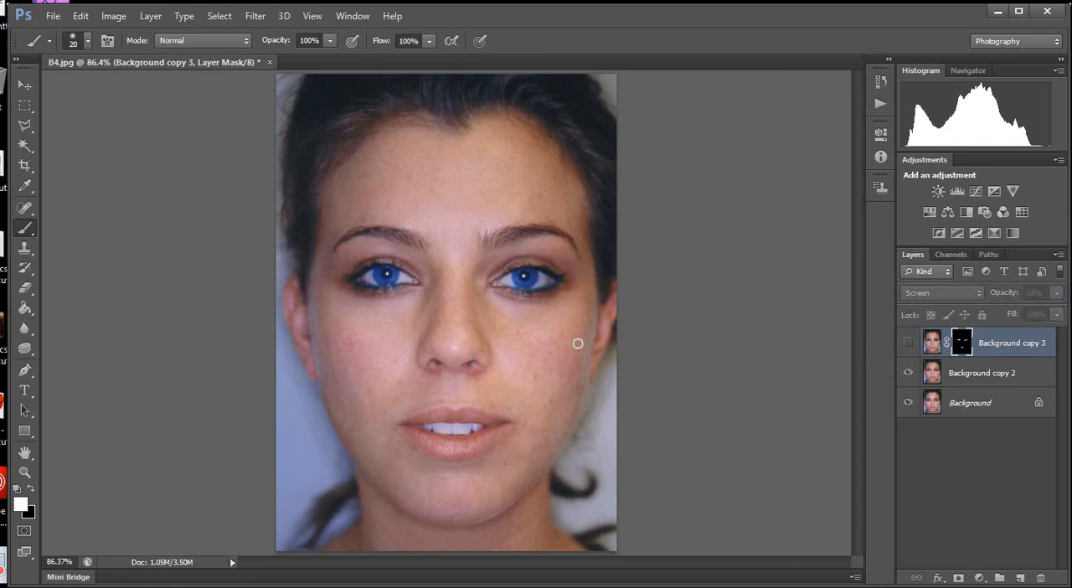
Show the masked Screen layer again and reduce its opacity to 12% to soften the teeth and eye brightening.
{"action": "scroll", "coordinate": [499, 393], "scroll_direction": "down", "scroll_amount": 1}
{"action": "scroll", "coordinate": [500, 393], "scroll_direction": "up", "scroll_amount": 2}
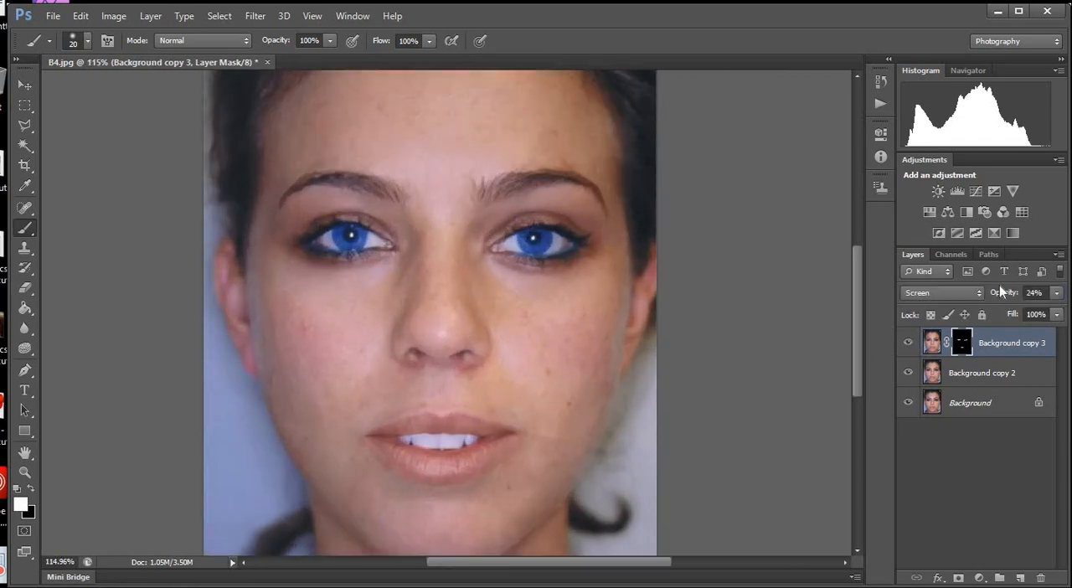
{"action": "left_click_drag", "start_coordinate": [998, 293], "coordinate": [935, 286]}
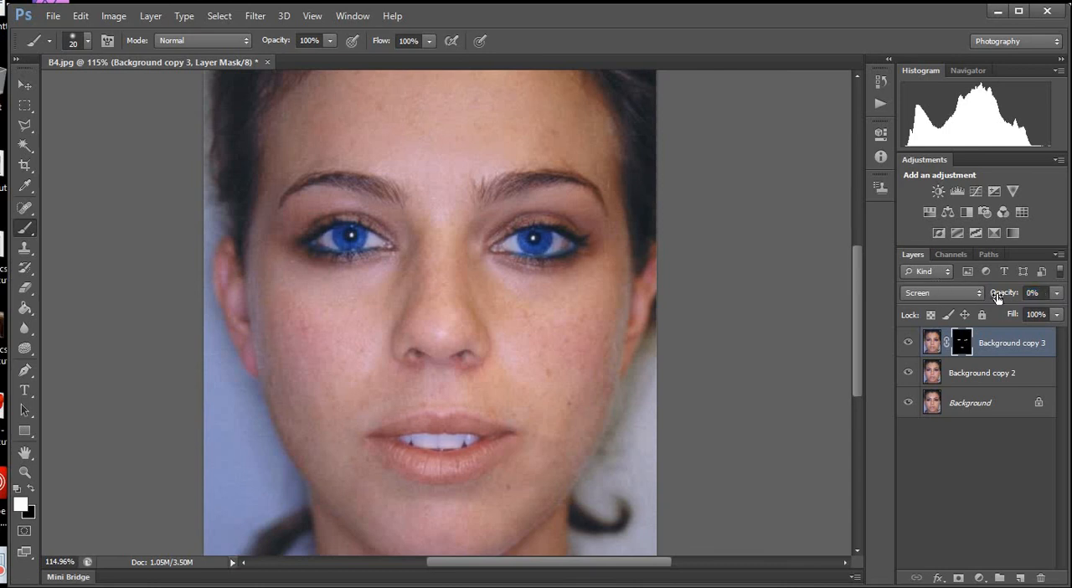
{"action": "left_click_drag", "start_coordinate": [999, 293], "coordinate": [1011, 298]}
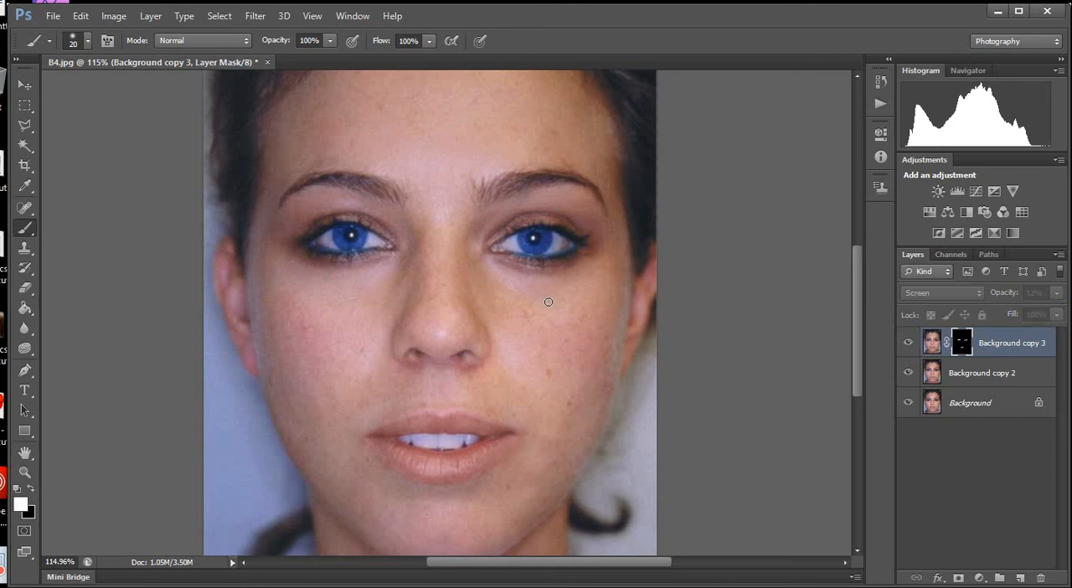
Inspect the retouched portrait close up and as a whole to judge the brightness of the teeth and eyes.
{"action": "scroll", "coordinate": [582, 431], "scroll_direction": "down", "scroll_amount": 3}
{"action": "scroll", "coordinate": [562, 514], "scroll_direction": "up", "scroll_amount": 2}
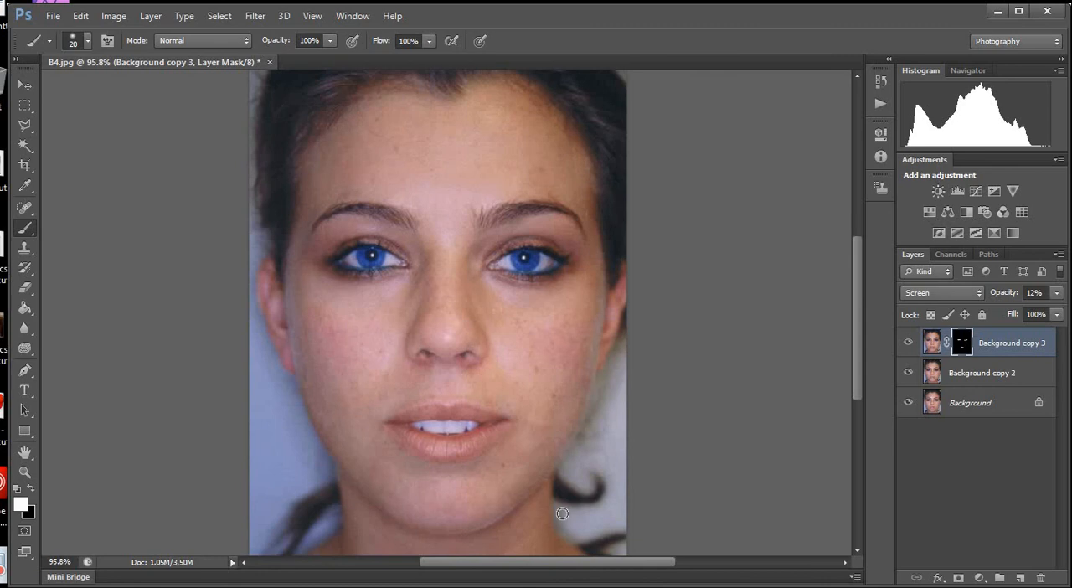
{"action": "scroll", "coordinate": [486, 417], "scroll_direction": "down", "scroll_amount": 2}
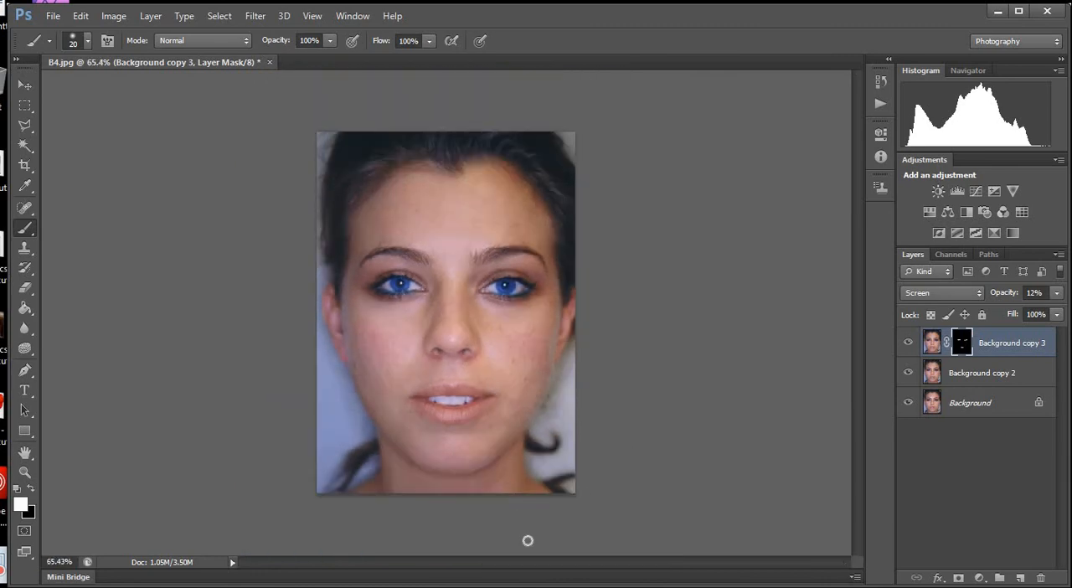
{"action": "scroll", "coordinate": [527, 540], "scroll_direction": "up", "scroll_amount": 1}
{"action": "scroll", "coordinate": [517, 548], "scroll_direction": "down", "scroll_amount": 1}
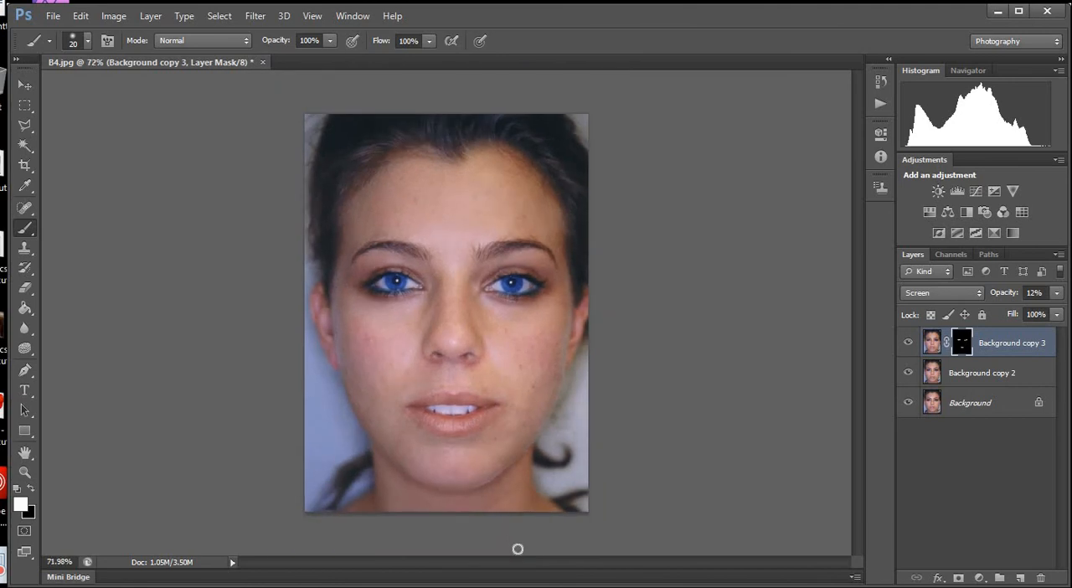
{"action": "scroll", "coordinate": [518, 548], "scroll_direction": "up", "scroll_amount": 1}
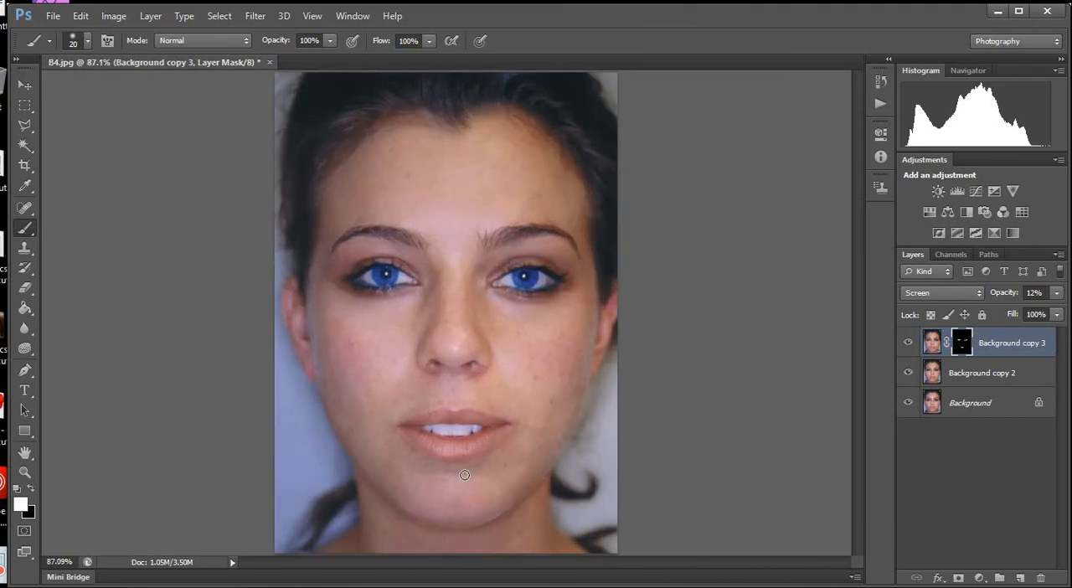
{"action": "scroll", "coordinate": [464, 475], "scroll_direction": "down", "scroll_amount": 1}
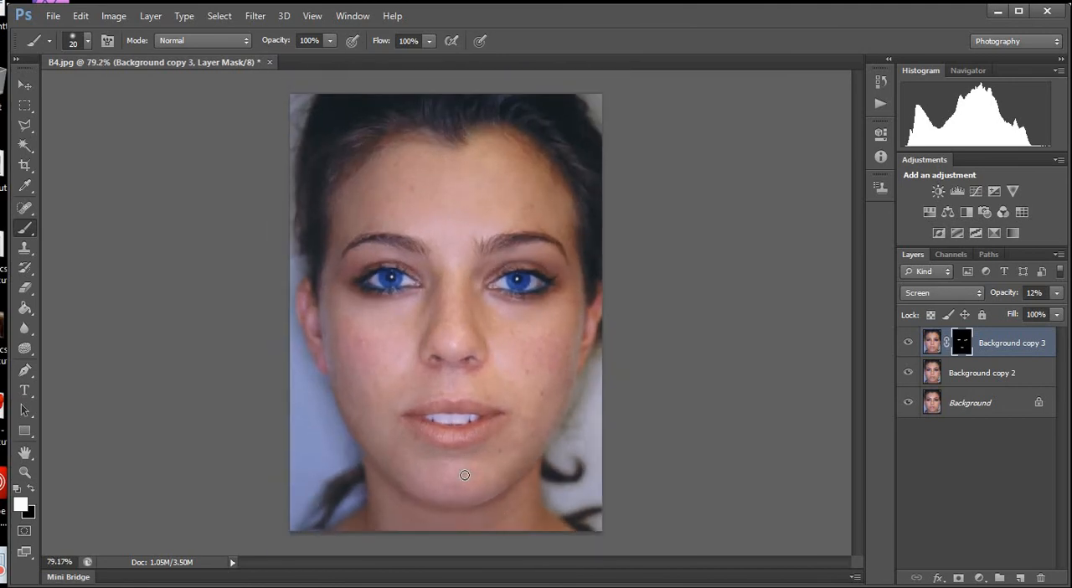